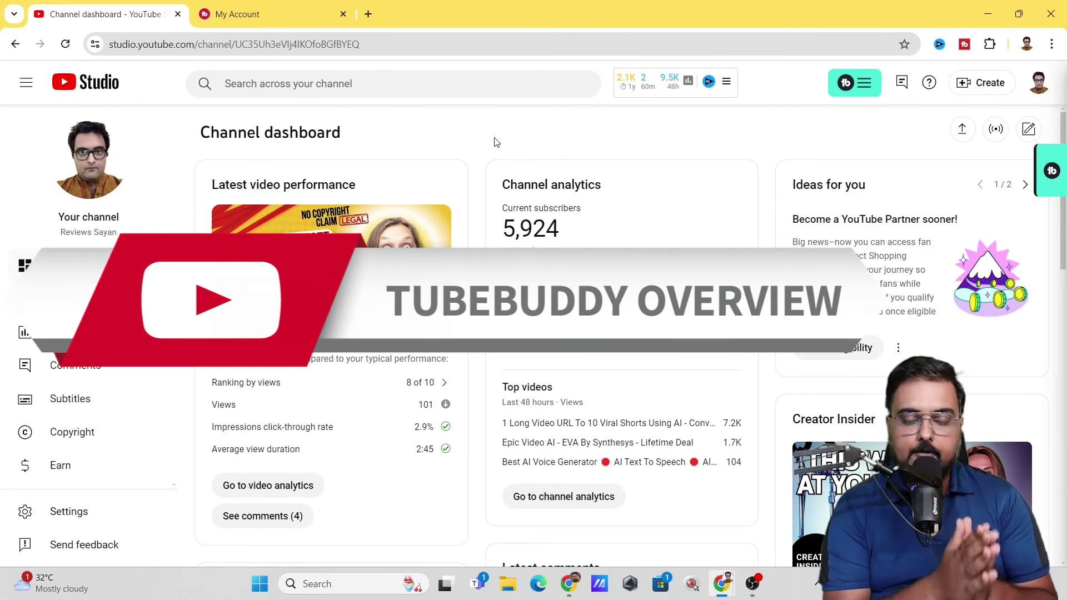
- Open TubeBuddy's Keyword Explorer from the YouTube Studio channel dashboard after viewing the TubeBuddy account page
{"action": "left_click", "coordinate": [301, 8]}
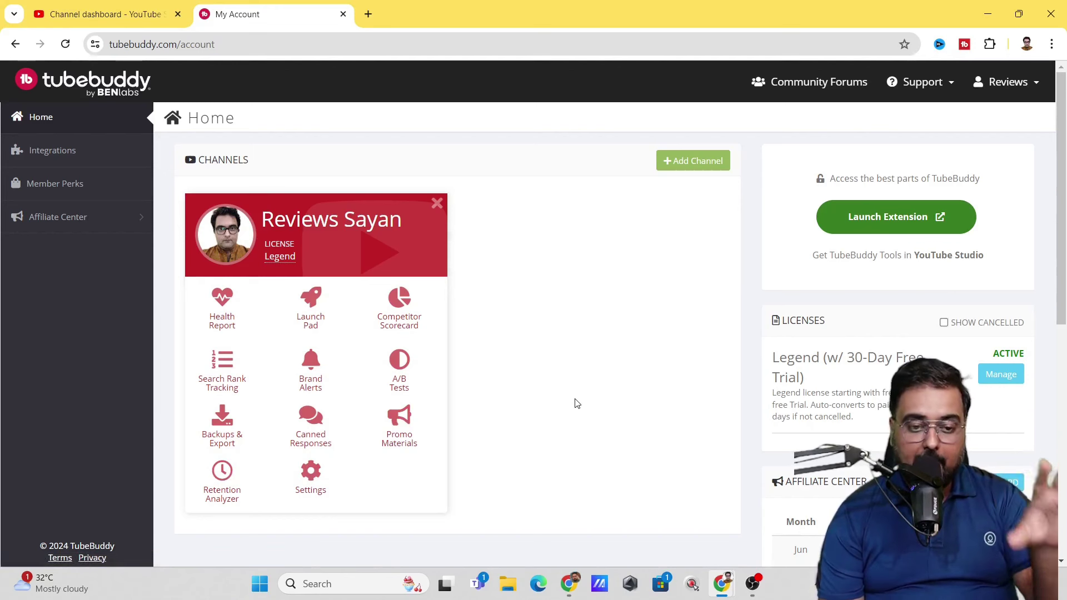
{"action": "left_click", "coordinate": [142, 17]}
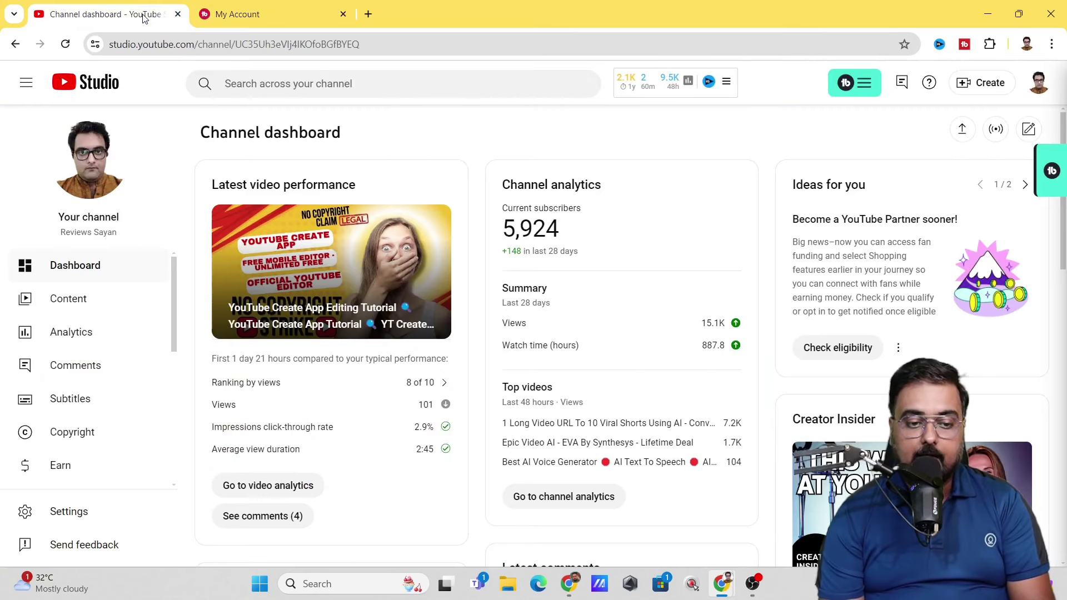
{"action": "left_click", "coordinate": [866, 90]}
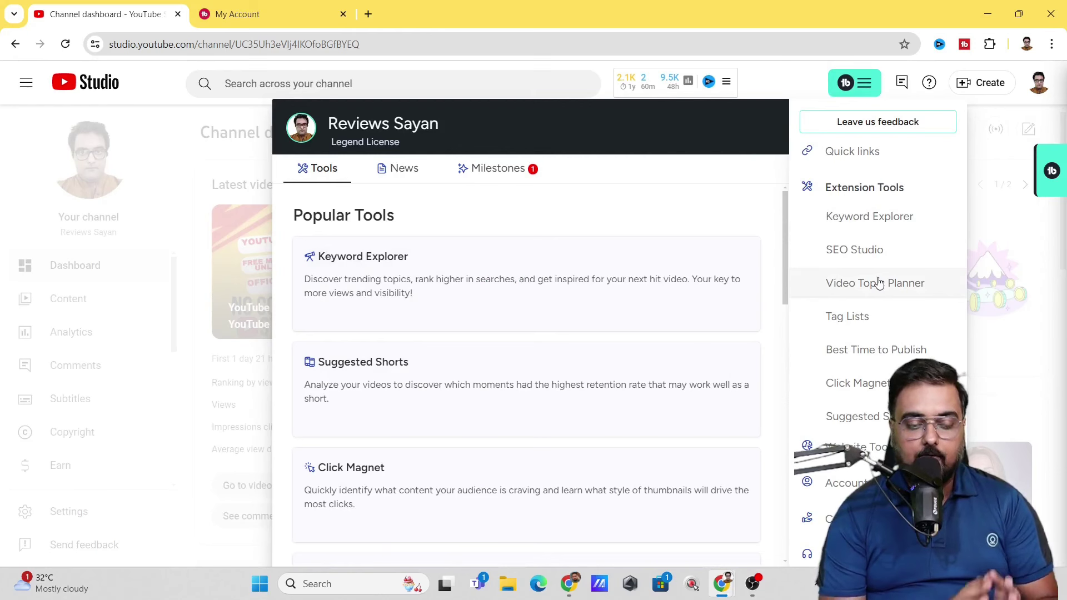
{"action": "left_click", "coordinate": [246, 15]}
{"action": "left_click", "coordinate": [129, 20]}
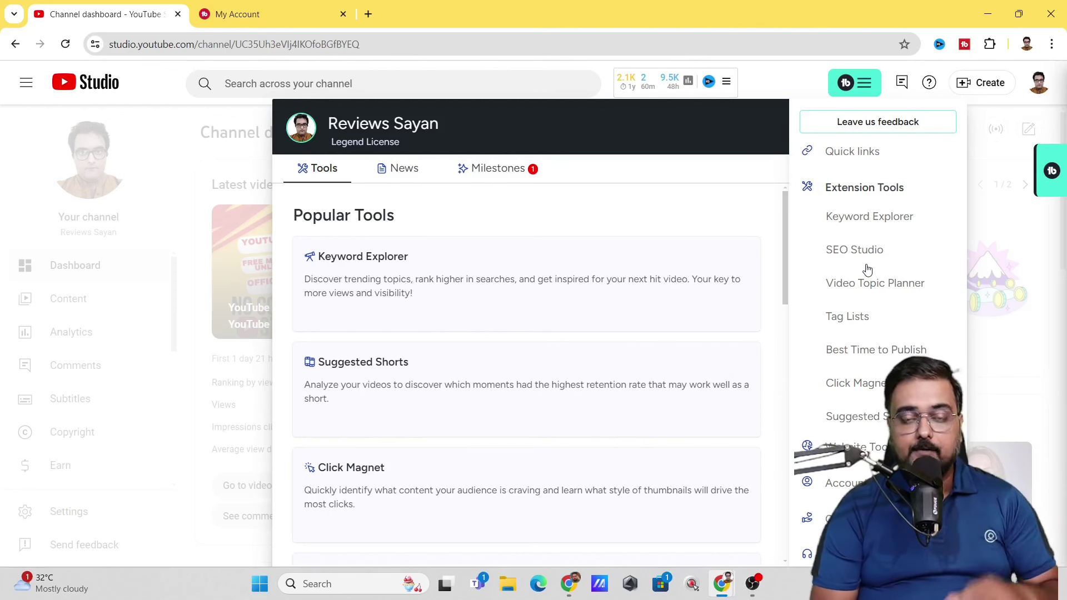
{"action": "left_click", "coordinate": [855, 218]}
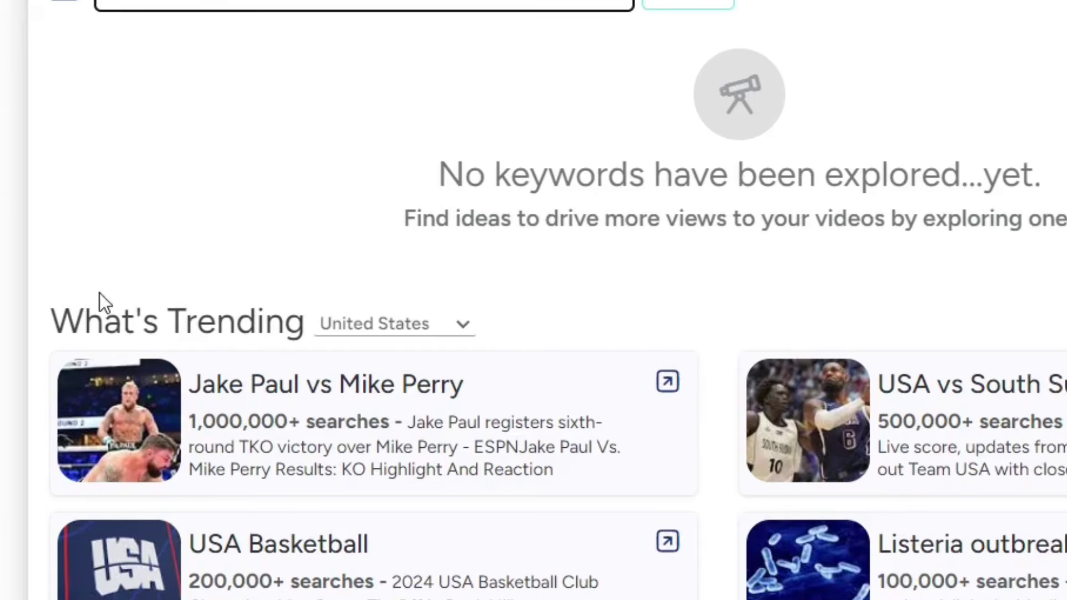
- Set the What's Trending country to India and browse its trending topics
{"action": "left_click_drag", "start_coordinate": [52, 310], "coordinate": [300, 314]}
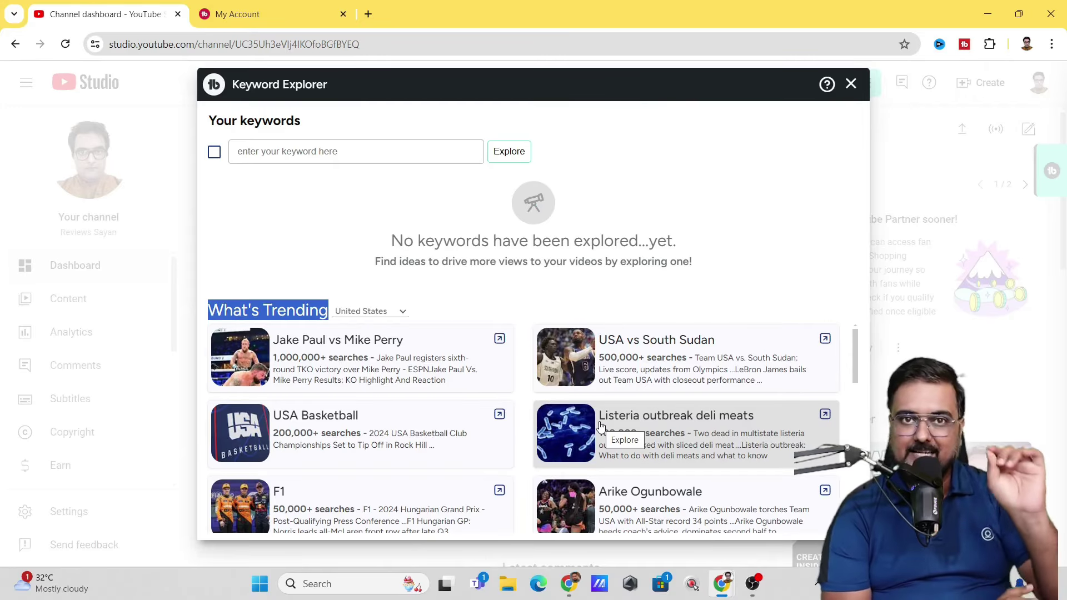
{"action": "left_click", "coordinate": [403, 313]}
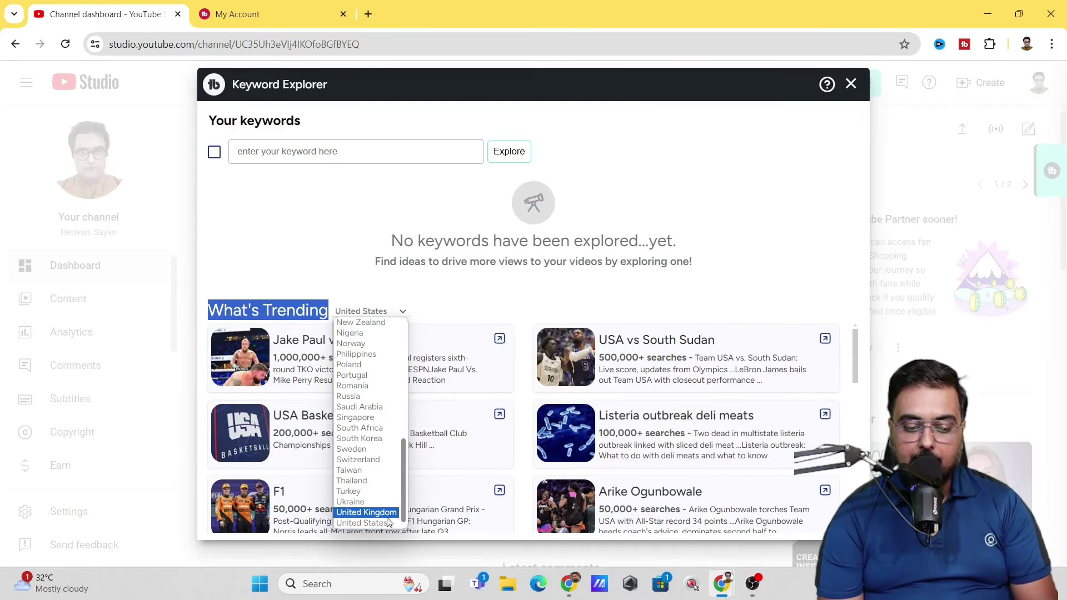
{"action": "left_click_drag", "start_coordinate": [404, 475], "coordinate": [402, 379]}
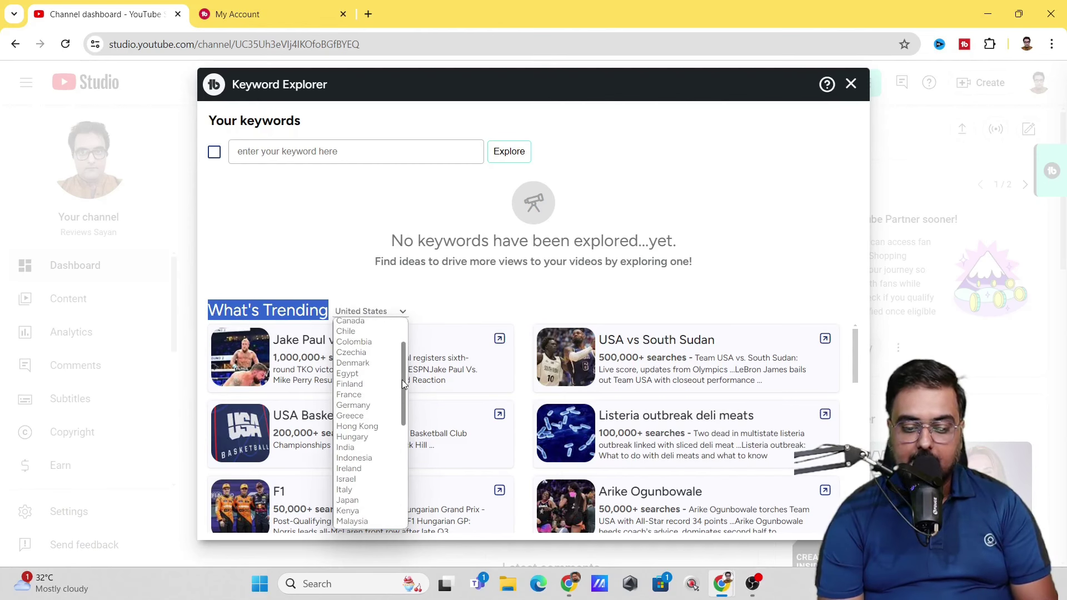
{"action": "left_click", "coordinate": [364, 447]}
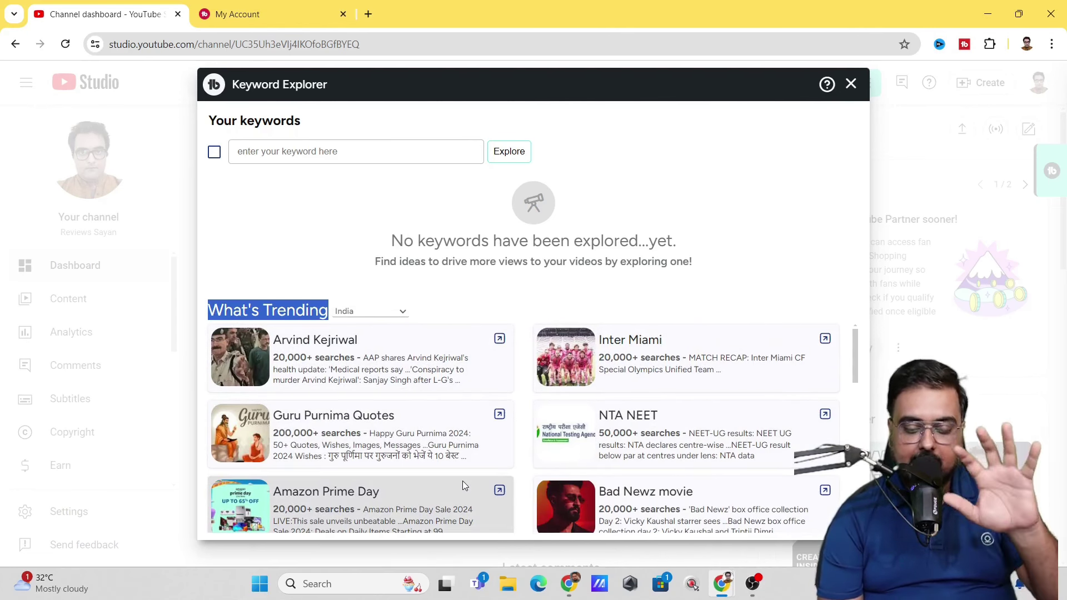
{"action": "left_click_drag", "start_coordinate": [856, 358], "coordinate": [327, 316]}
{"action": "left_click", "coordinate": [316, 264]}
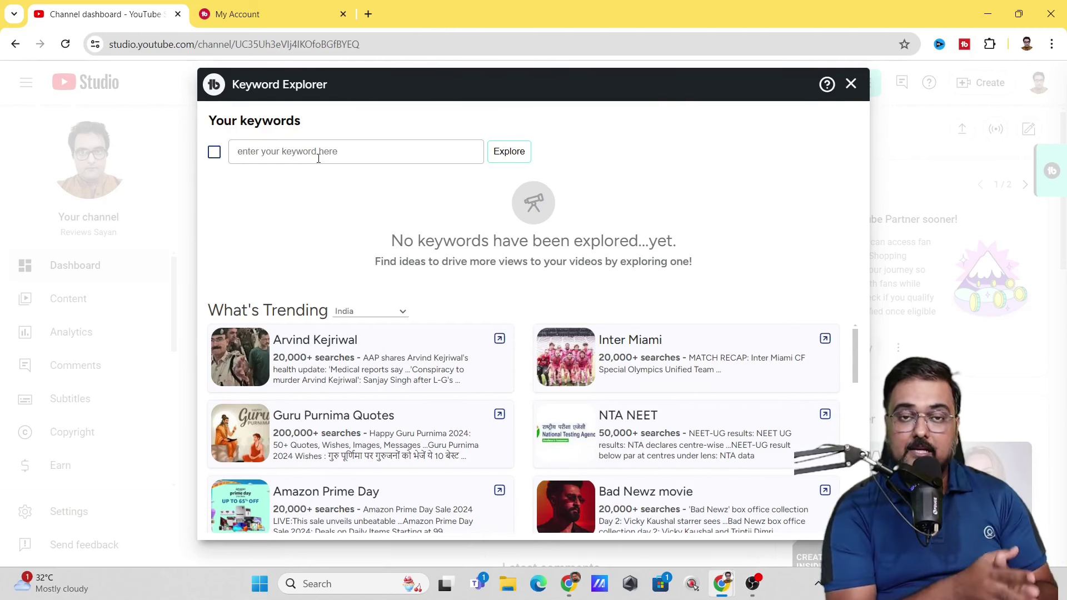
- Explore the suggested keyword "tubebuddy tutorial" in Keyword Explorer
{"action": "type", "text": "tubebuddy"}
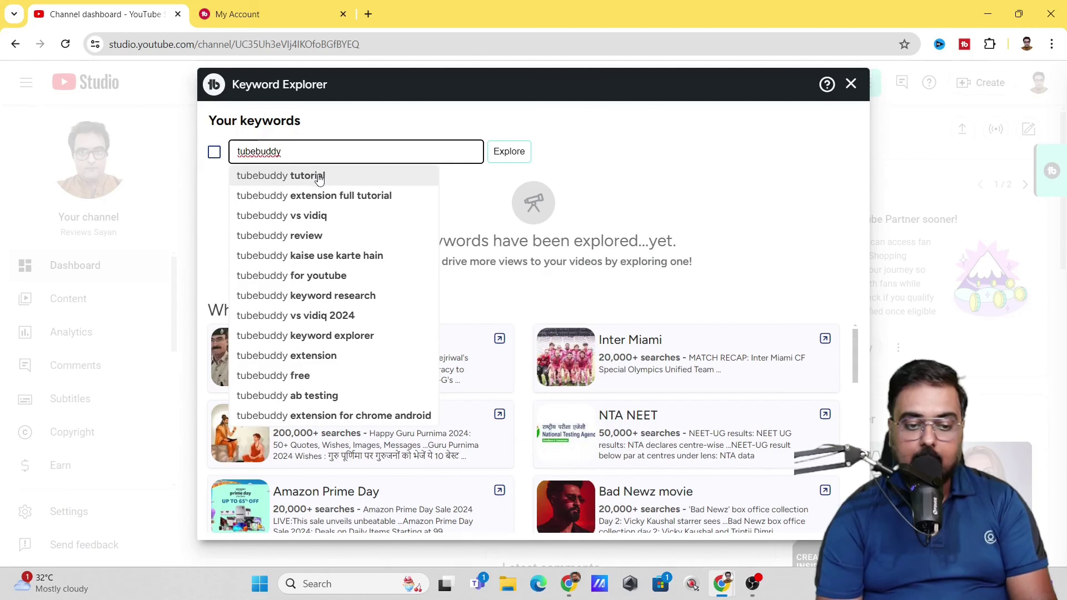
{"action": "left_click", "coordinate": [334, 177]}
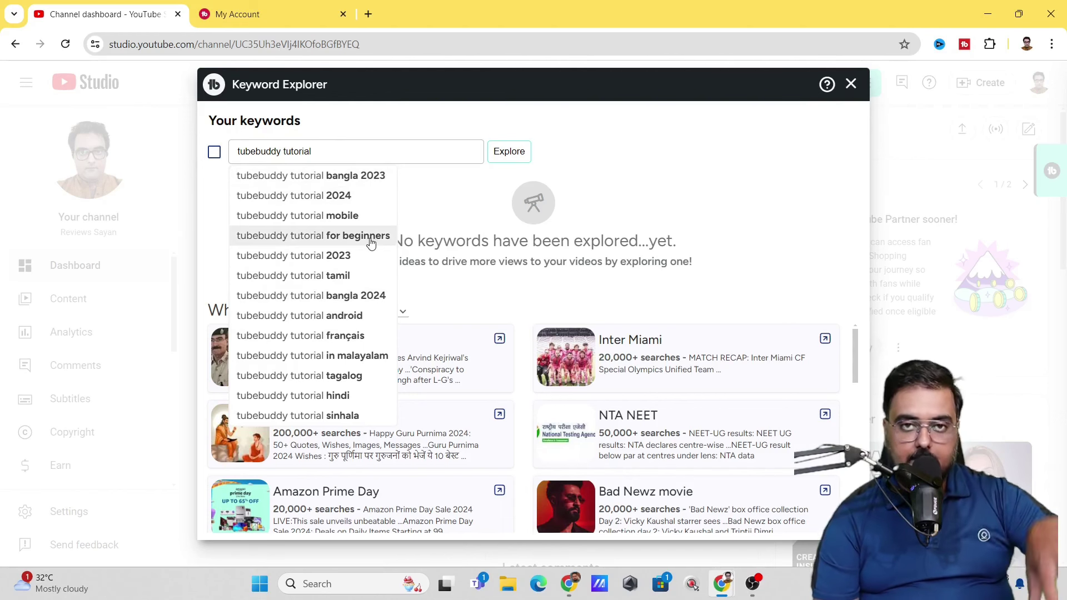
{"action": "left_click_drag", "start_coordinate": [321, 155], "coordinate": [214, 152]}
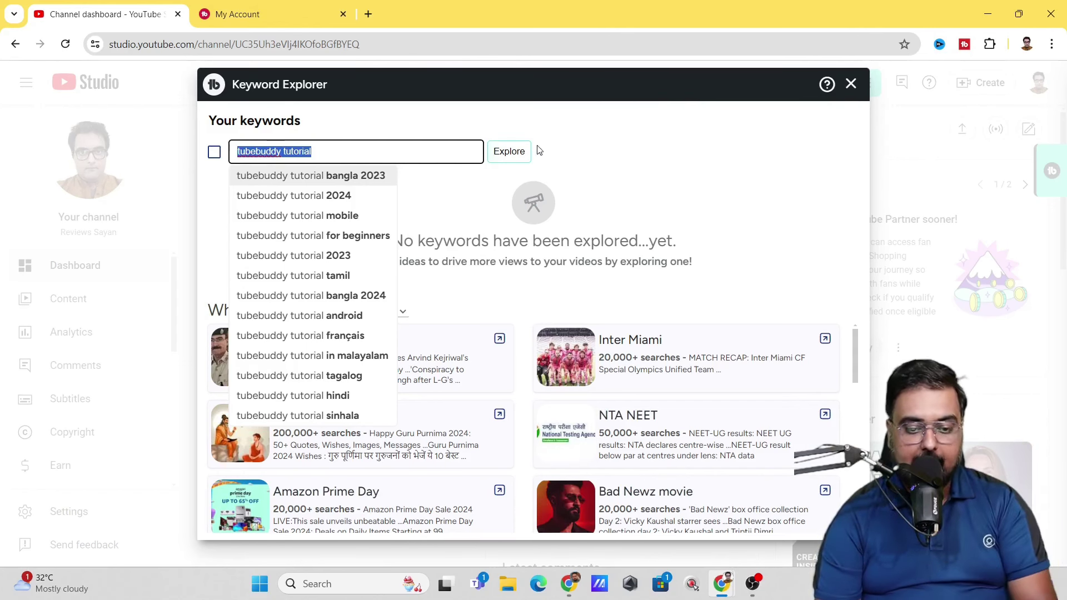
{"action": "left_click", "coordinate": [522, 154]}
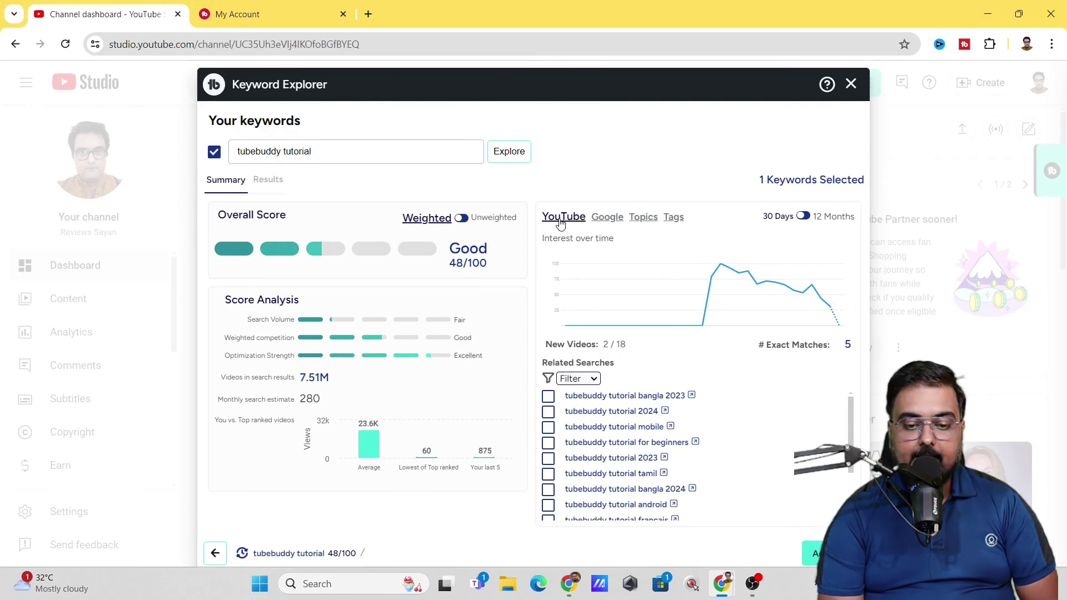
- View the keyword's 12-month YouTube interest trend and its related Google searches
{"action": "left_click", "coordinate": [804, 218]}
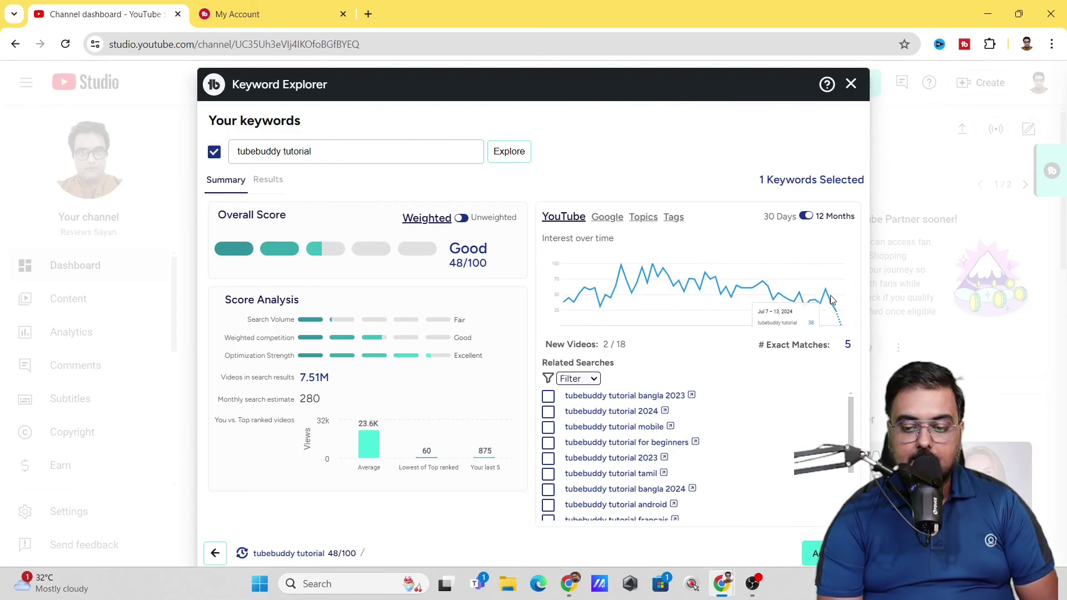
{"action": "left_click", "coordinate": [608, 218]}
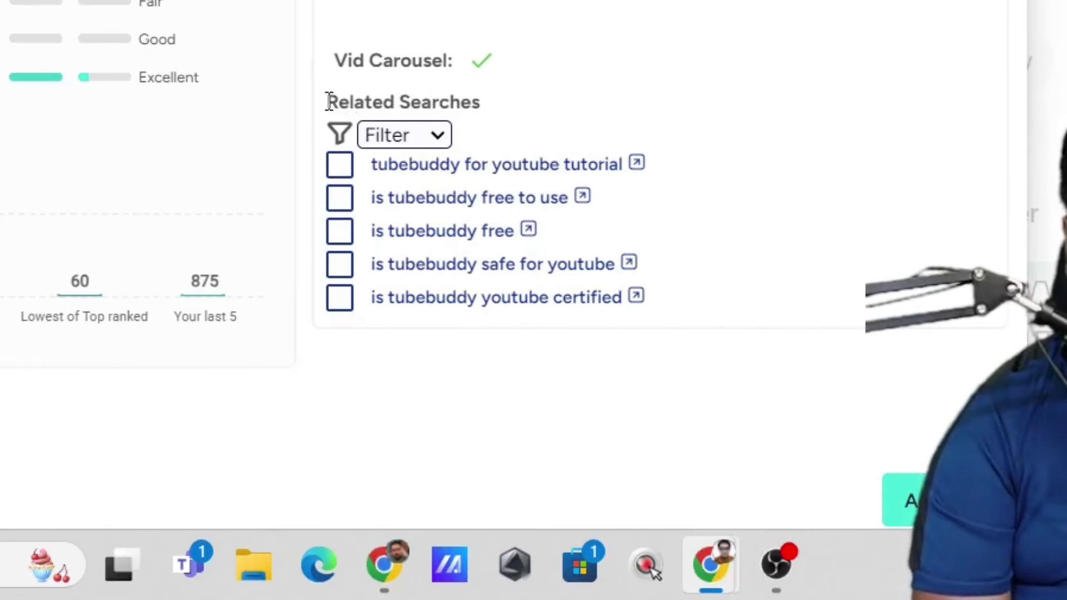
{"action": "left_click_drag", "start_coordinate": [328, 102], "coordinate": [502, 101]}
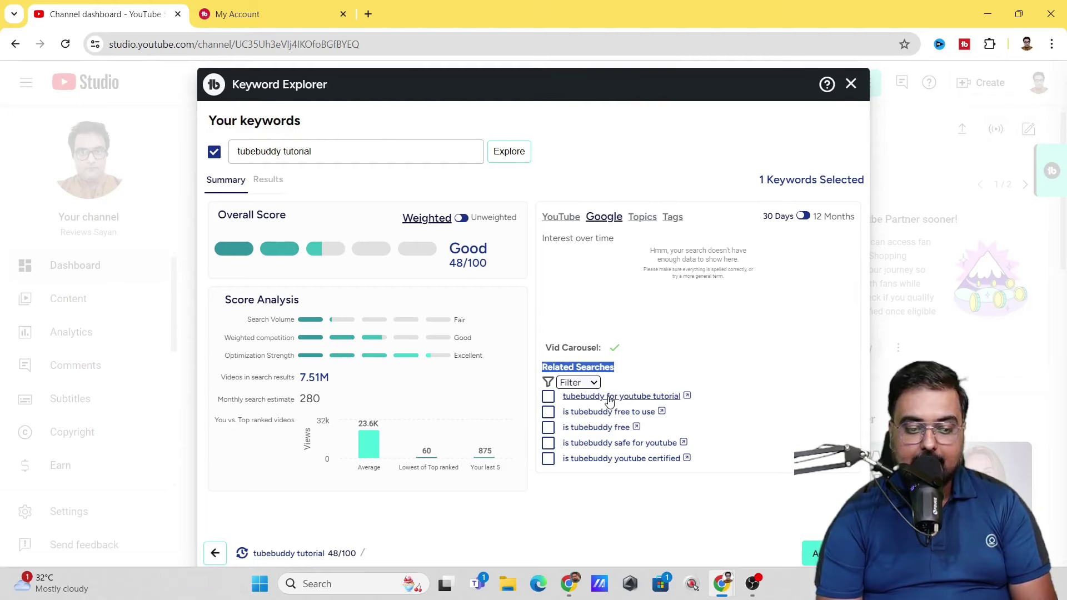
- Extend the keyword to "tubebuddy tutorial for beginners" and explore it
{"action": "left_click", "coordinate": [337, 157]}
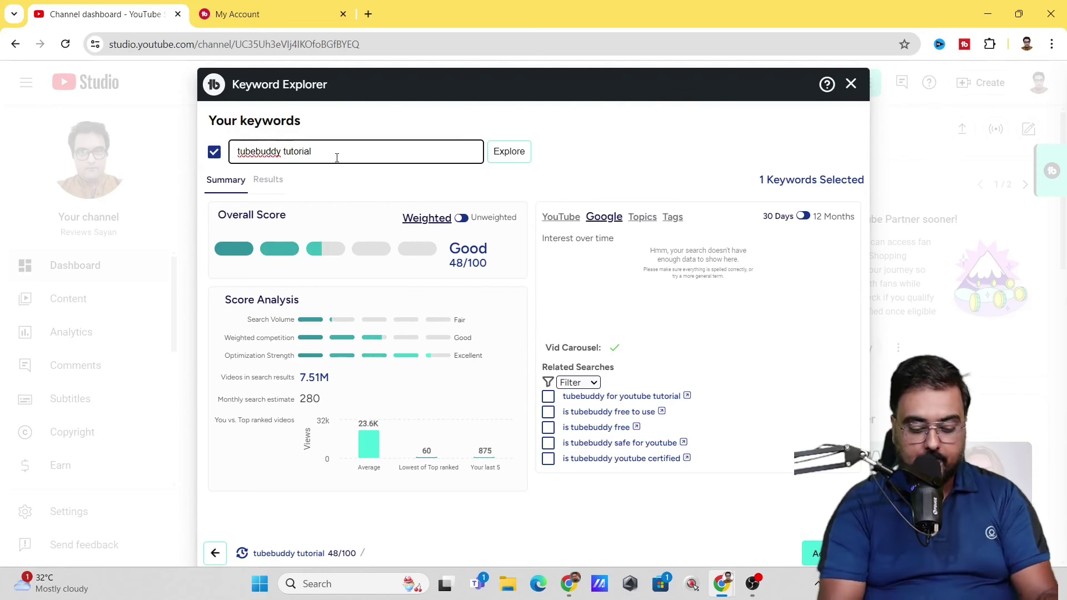
{"action": "type", "text": "for beginners"}
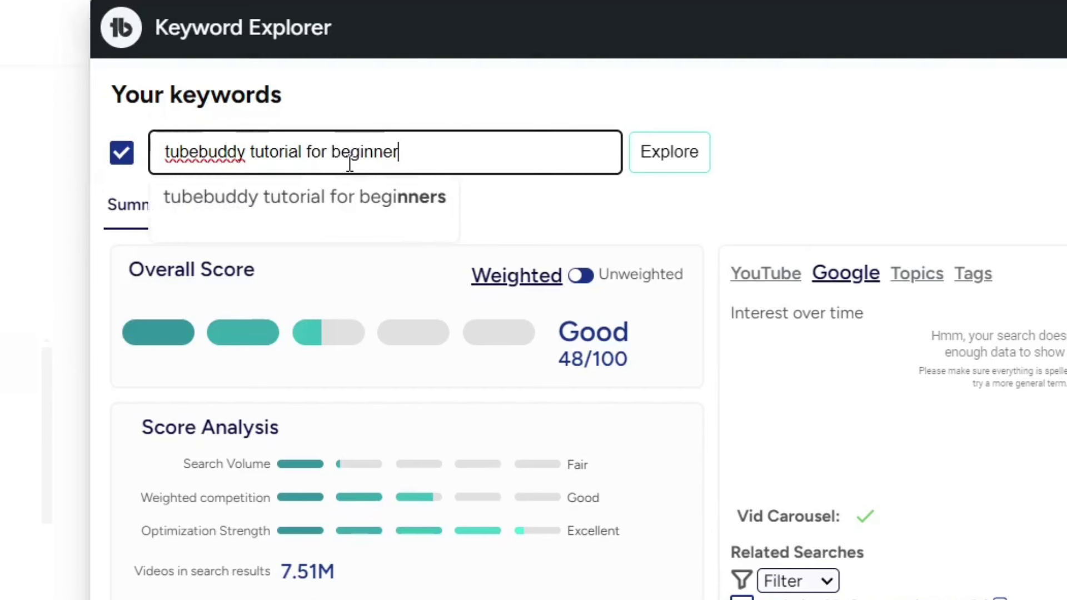
{"action": "left_click", "coordinate": [671, 160]}
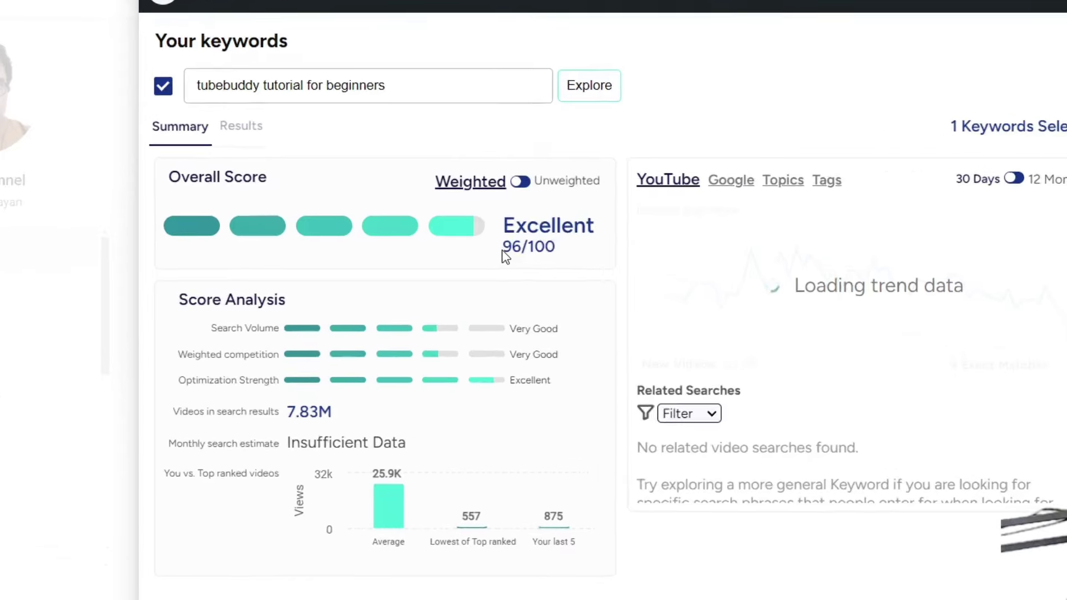
- Compare the keyword's weighted and unweighted score analysis, and view its top-ranking search results
{"action": "left_click_drag", "start_coordinate": [448, 263], "coordinate": [461, 263]}
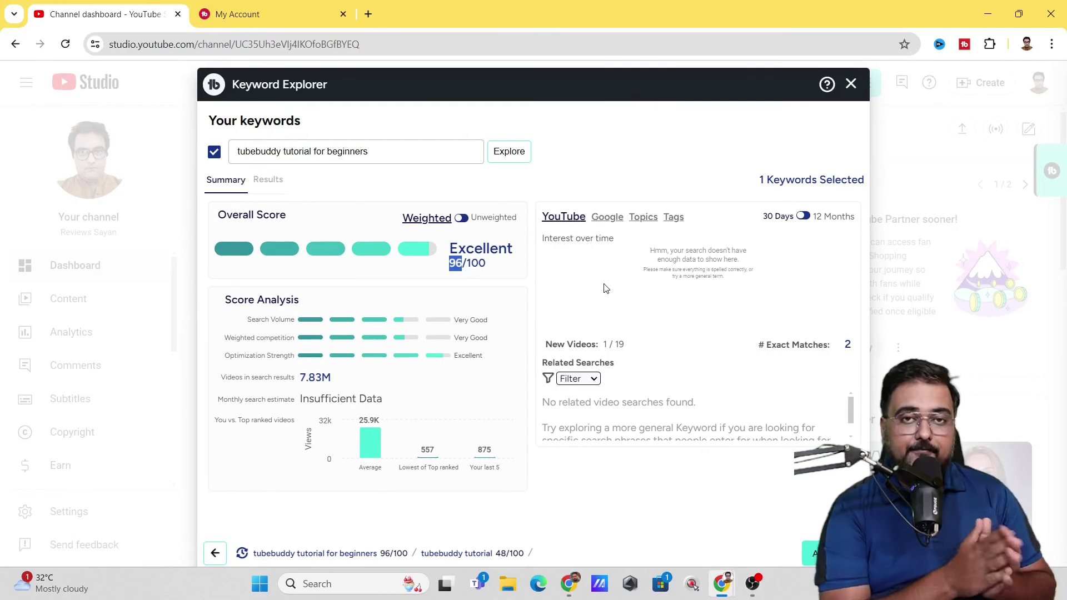
{"action": "left_click", "coordinate": [496, 272]}
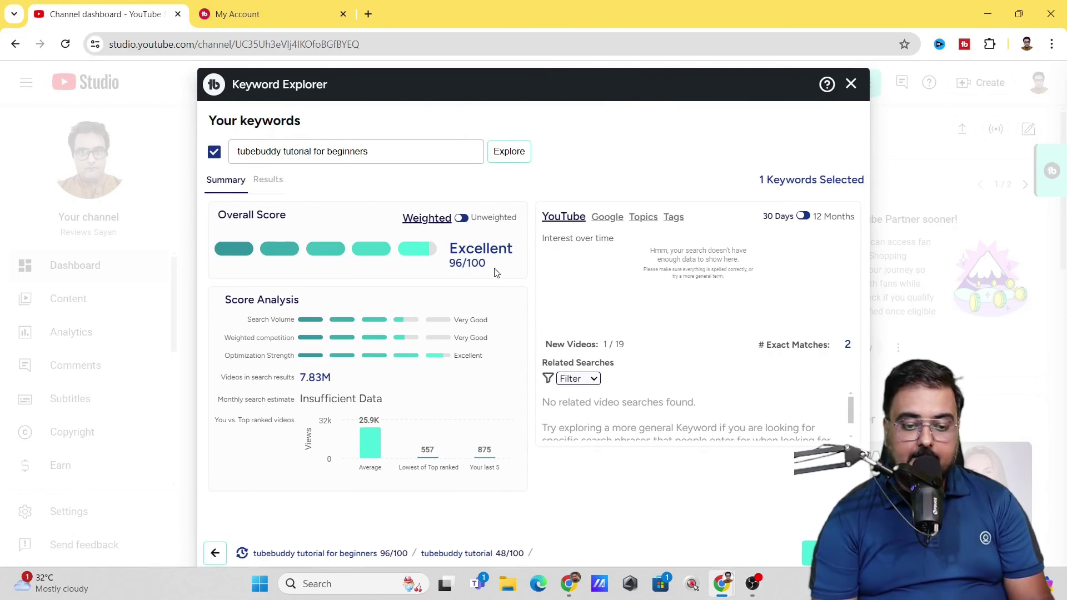
{"action": "left_click", "coordinate": [461, 218]}
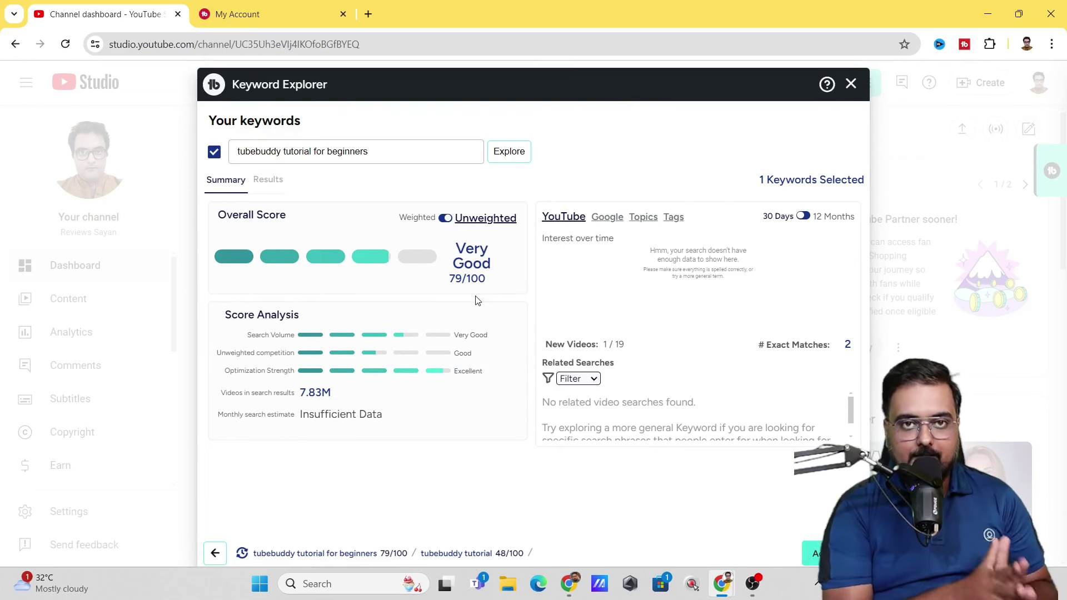
{"action": "left_click", "coordinate": [444, 219]}
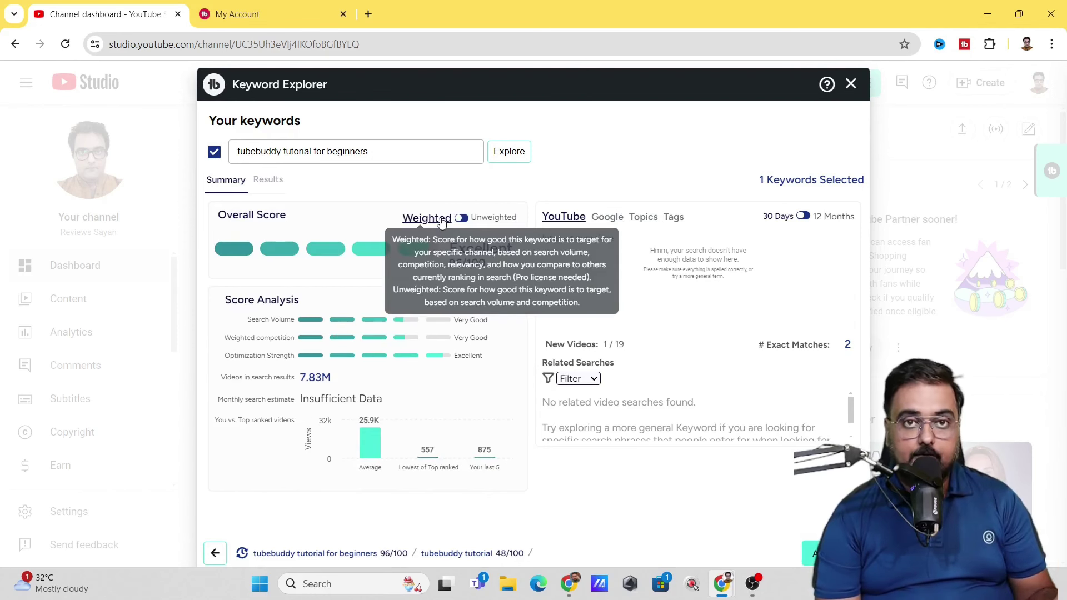
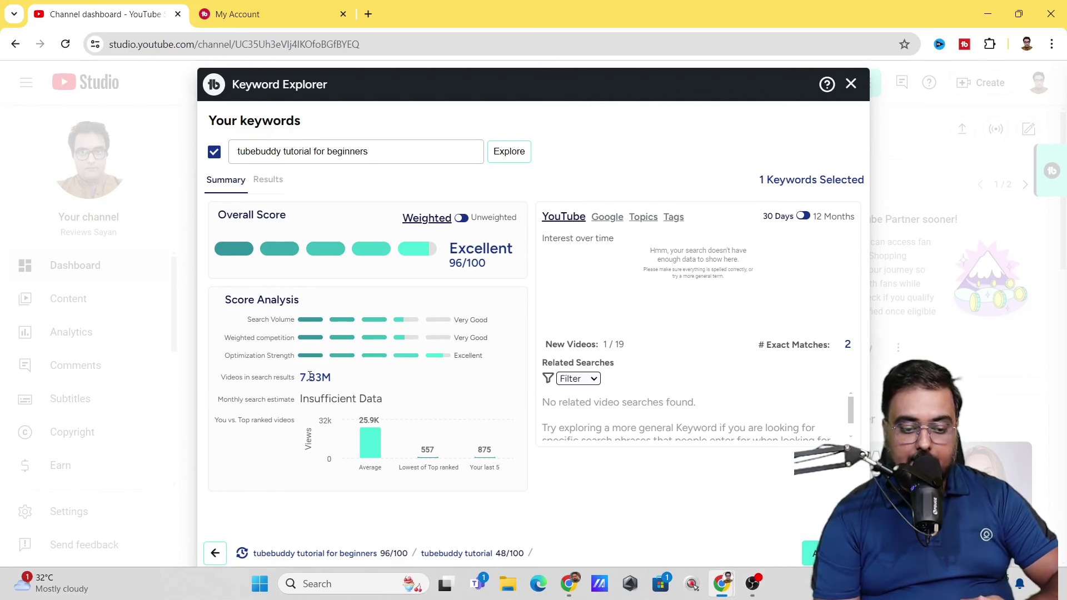
{"action": "left_click_drag", "start_coordinate": [310, 376], "coordinate": [346, 382]}
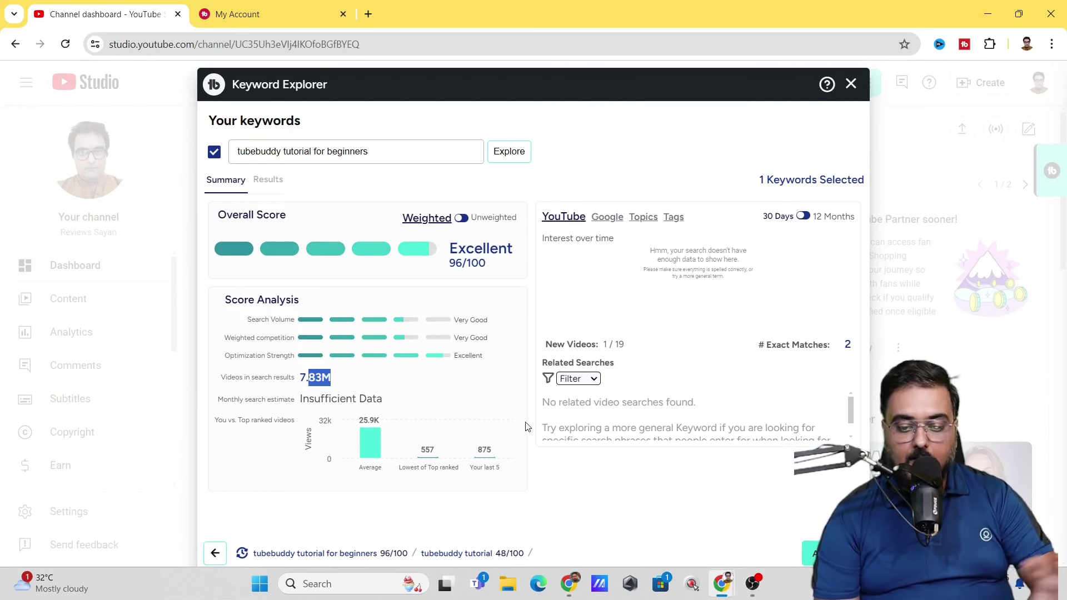
{"action": "left_click", "coordinate": [265, 181]}
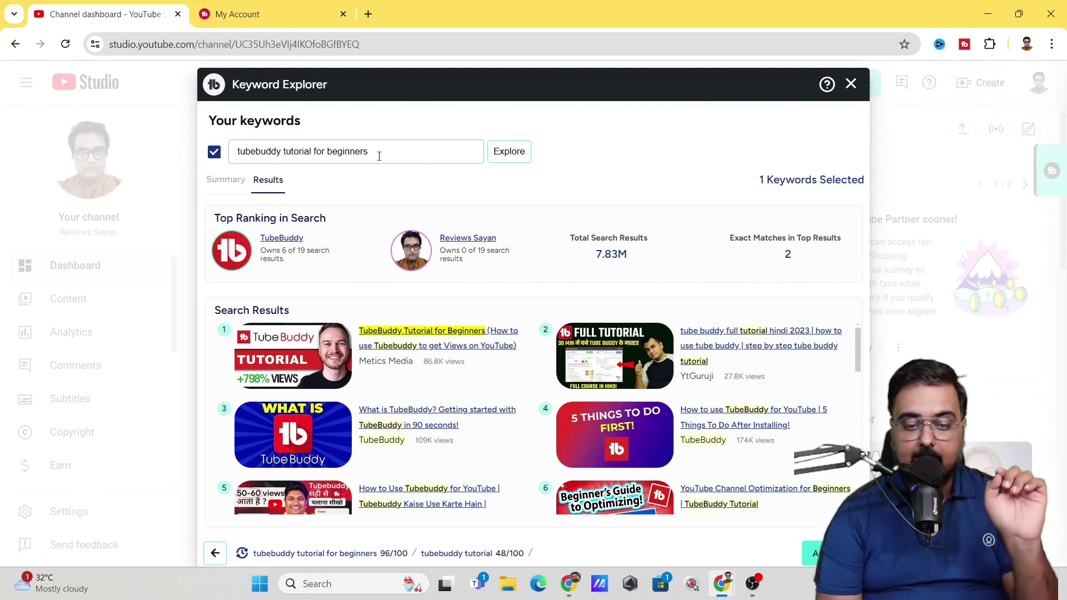
- Copy the keyword "tubebuddy tutorial for beginners" and close Keyword Explorer
{"action": "left_click_drag", "start_coordinate": [379, 156], "coordinate": [213, 145]}
{"action": "key", "text": "ctrl+c"}
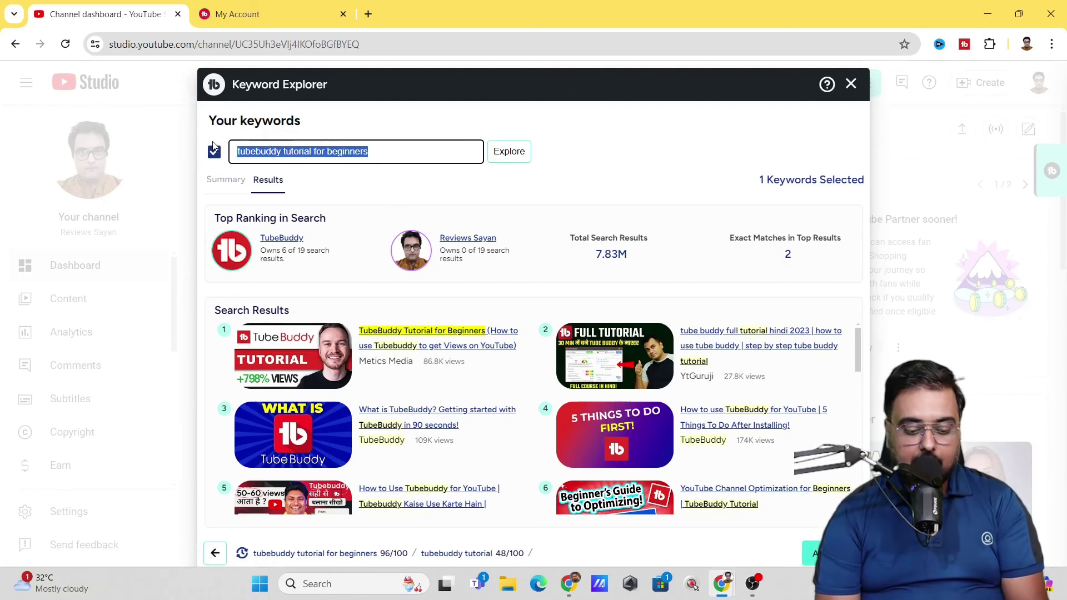
{"action": "left_click", "coordinate": [850, 86]}
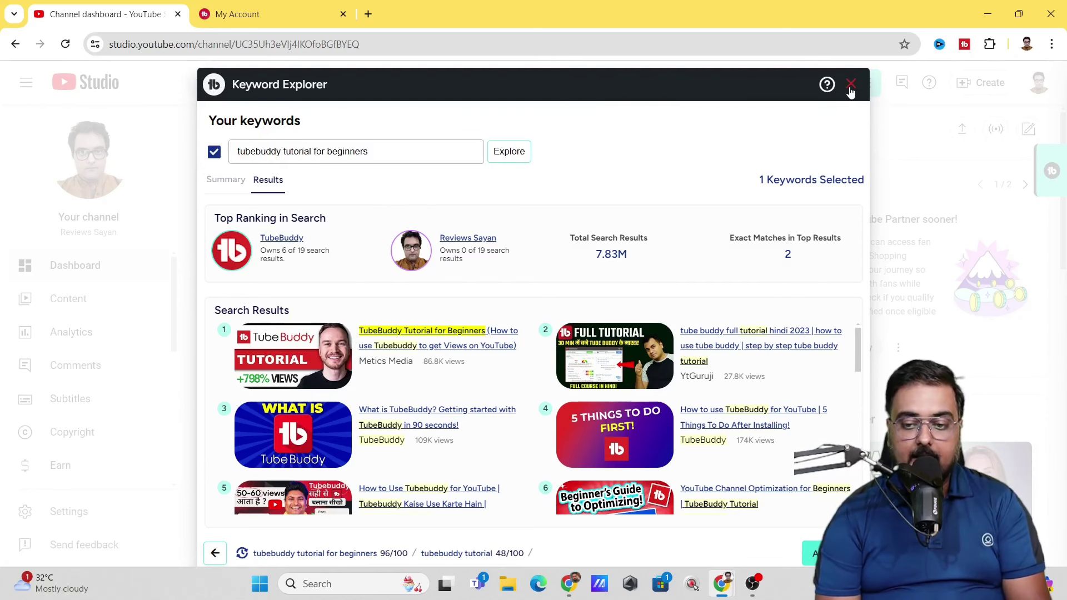
- Start a new optimization in SEO Studio with the copied "tubebuddy tutorial for beginners" as the target keyword
{"action": "left_click", "coordinate": [864, 83]}
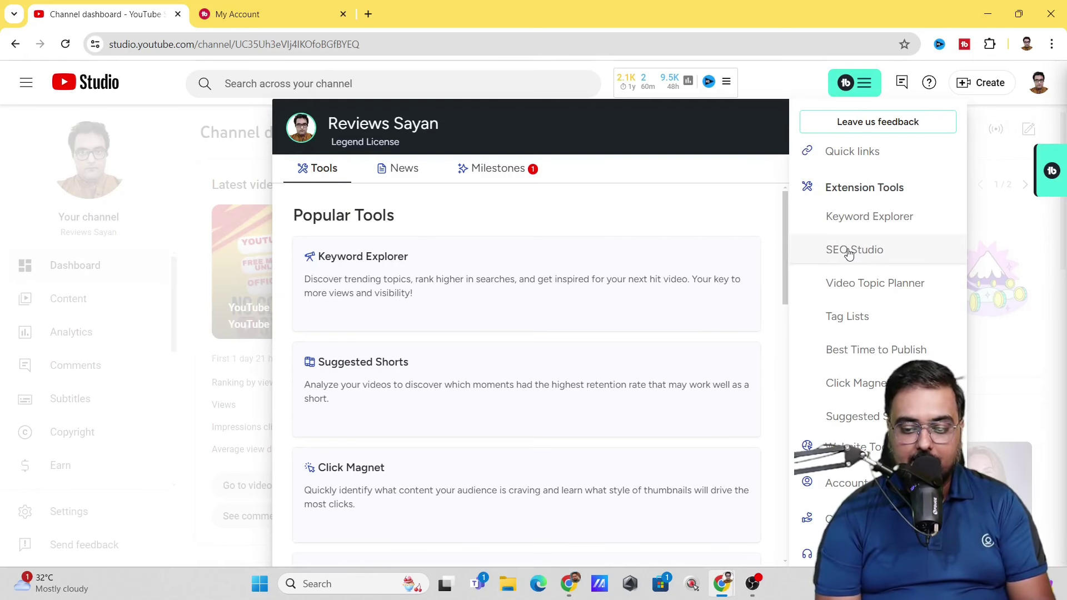
{"action": "left_click", "coordinate": [849, 251]}
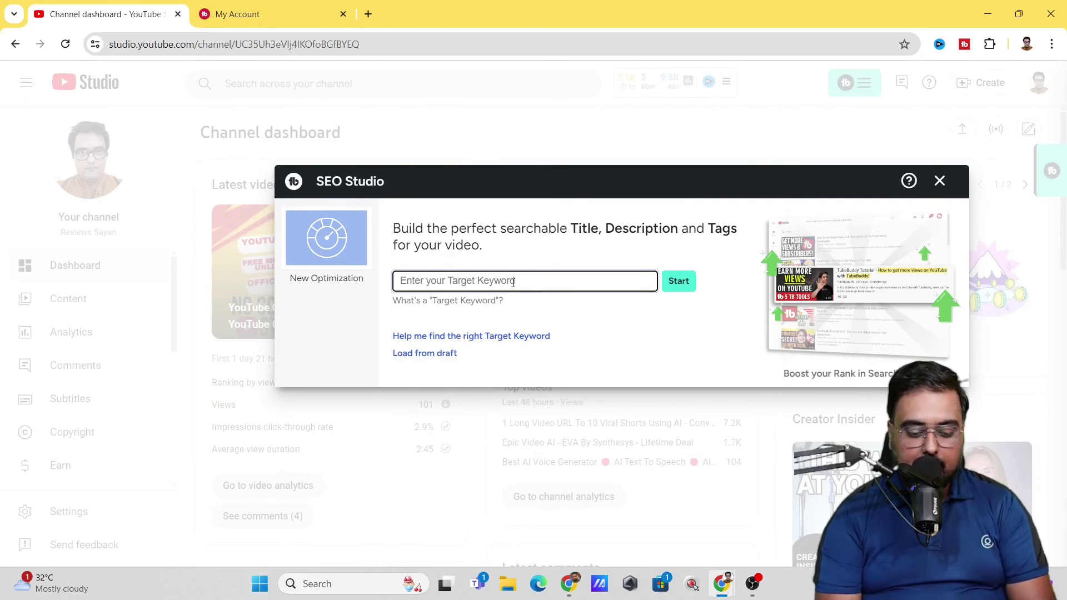
{"action": "key", "text": "ctrl+v"}
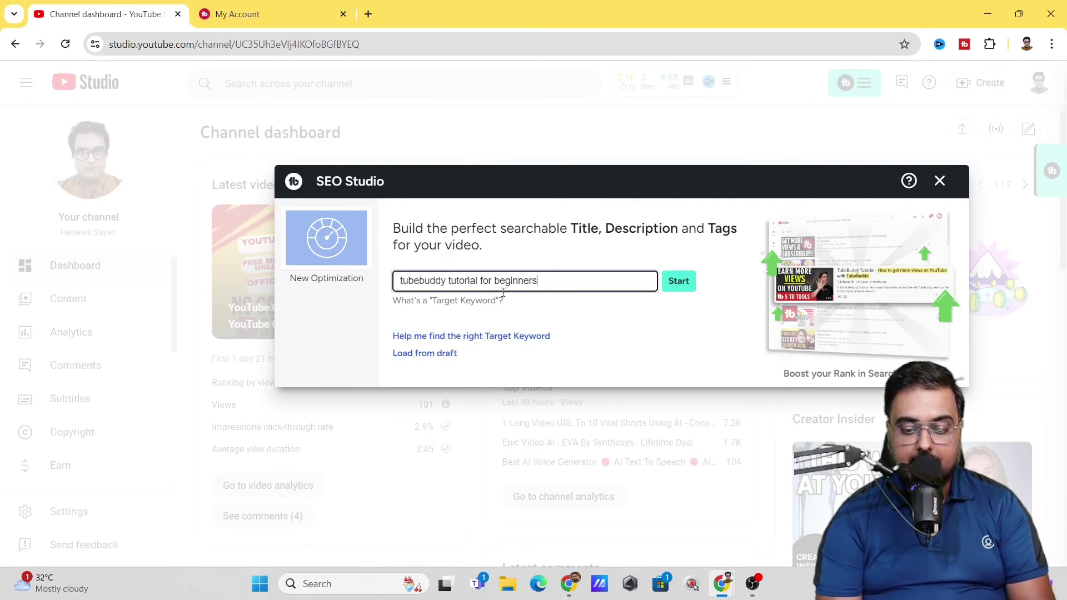
{"action": "left_click", "coordinate": [678, 282]}
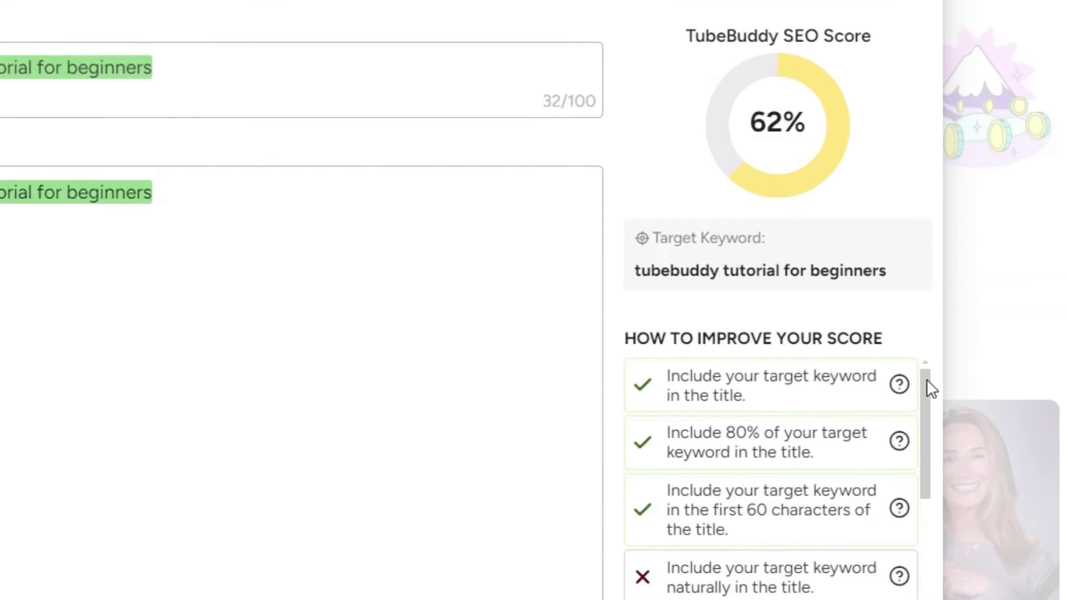
- Review the recommendations for improving the SEO score, including the one on using the target keyword naturally in the title
{"action": "left_click_drag", "start_coordinate": [626, 338], "coordinate": [851, 344]}
{"action": "left_click", "coordinate": [635, 389]}
{"action": "left_click_drag", "start_coordinate": [924, 422], "coordinate": [933, 464]}
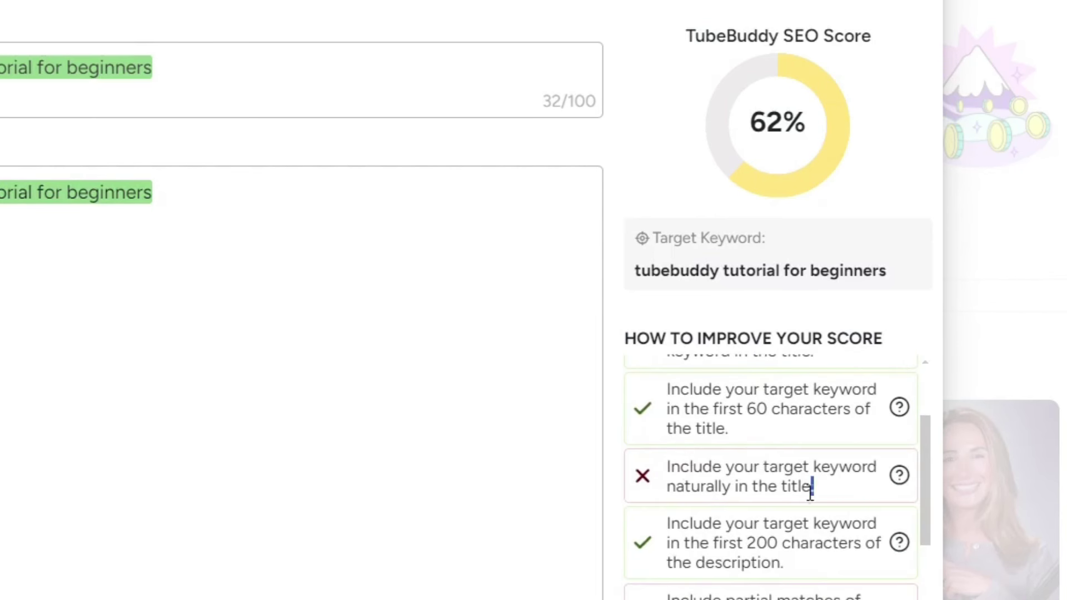
{"action": "left_click_drag", "start_coordinate": [810, 491], "coordinate": [657, 476]}
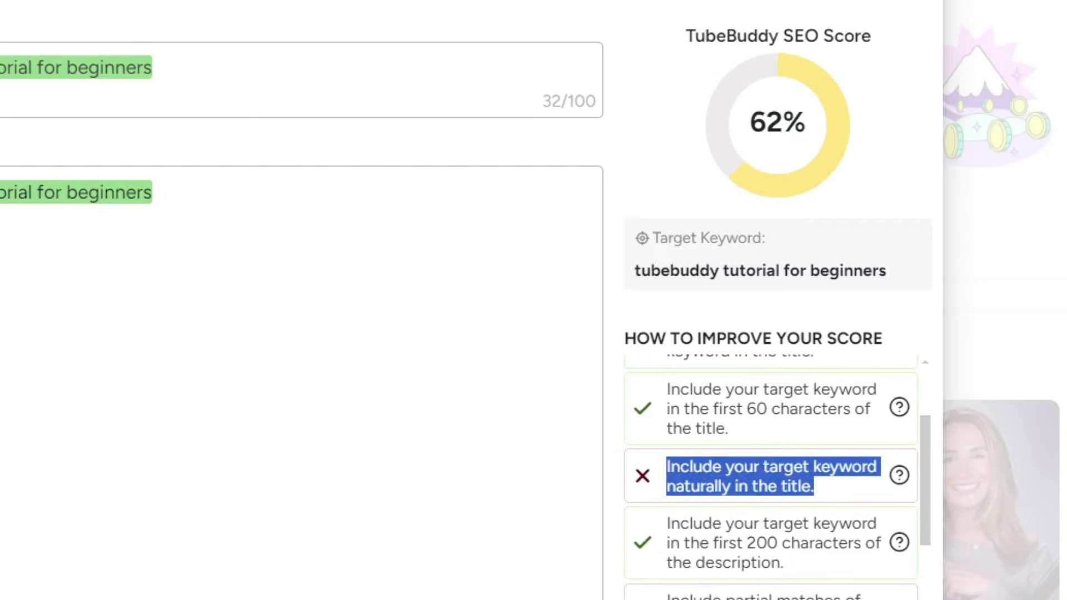
- Extend the title with "-comprehensive guide to tubebuddy" after the target keyword
{"action": "left_click", "coordinate": [91, 67]}
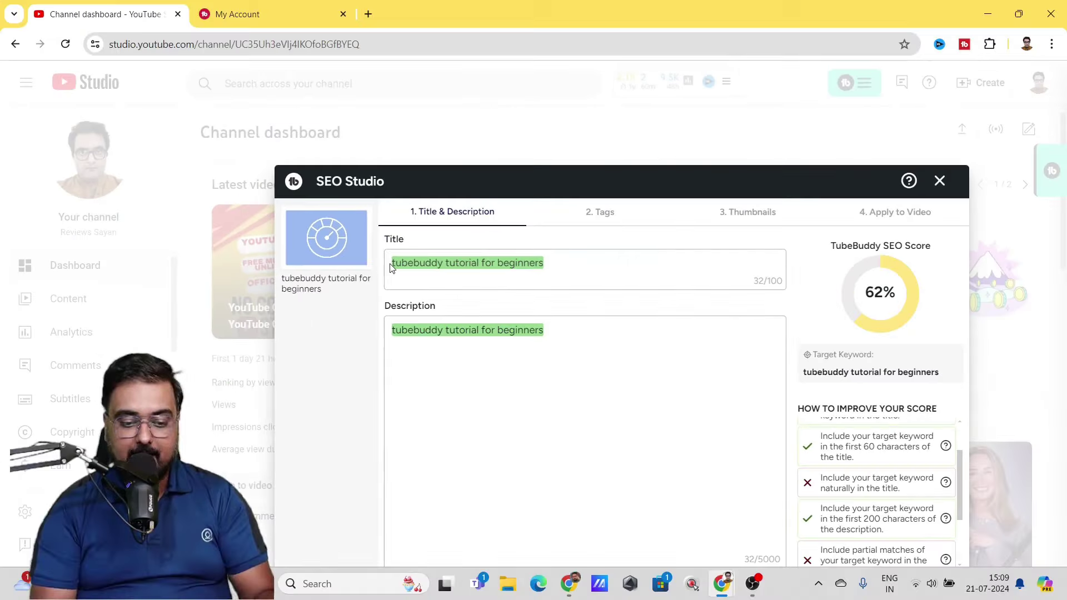
{"action": "type", "text": "-comprehensive guide to tubebuddy"}
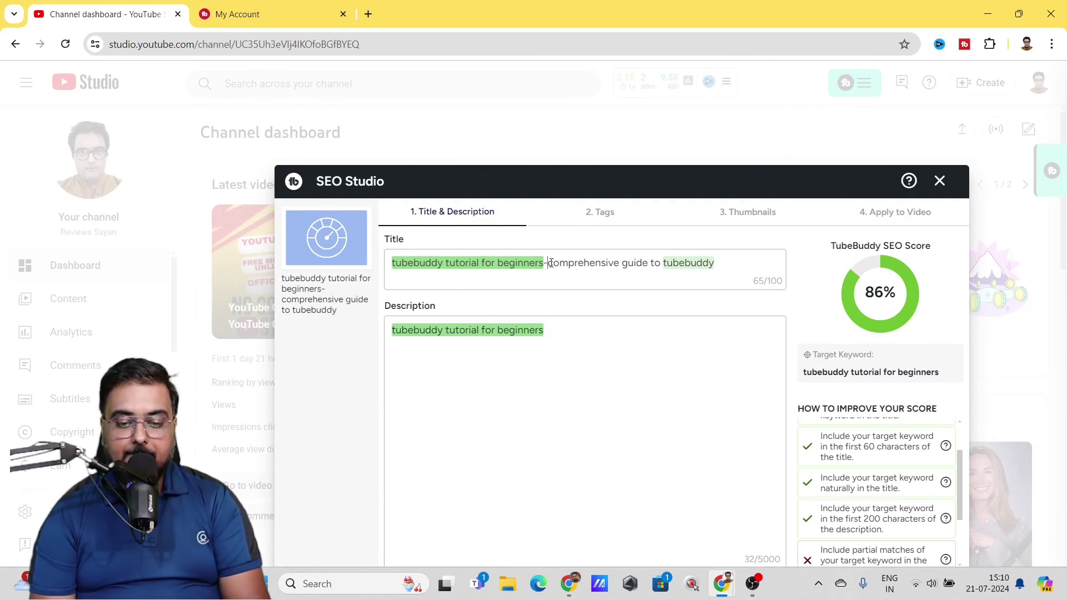
{"action": "left_click_drag", "start_coordinate": [548, 263], "coordinate": [642, 267]}
{"action": "left_click", "coordinate": [643, 267]}
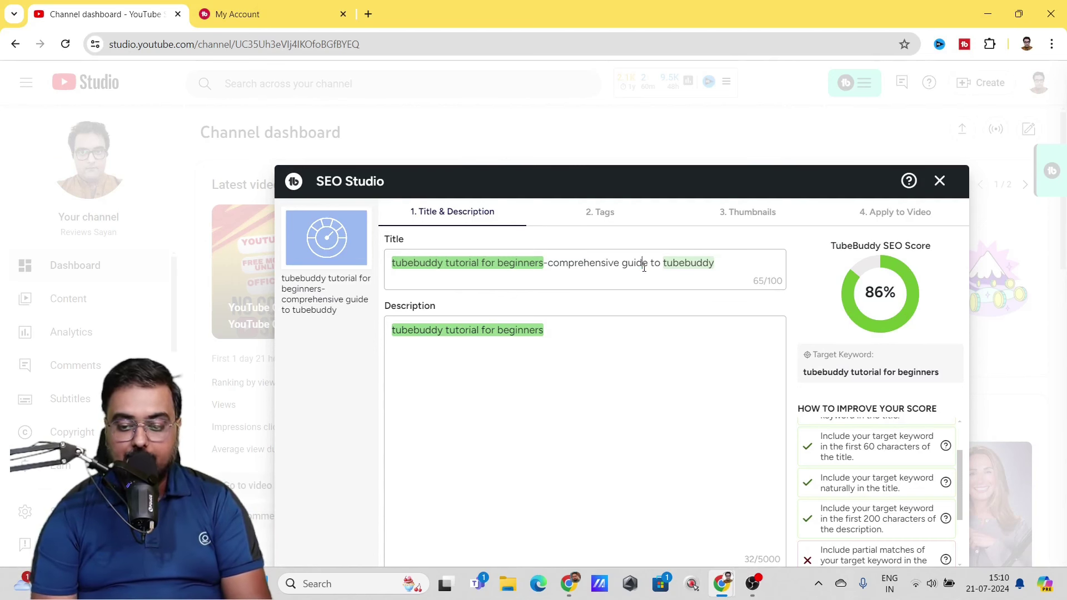
{"action": "double_click", "coordinate": [682, 264]}
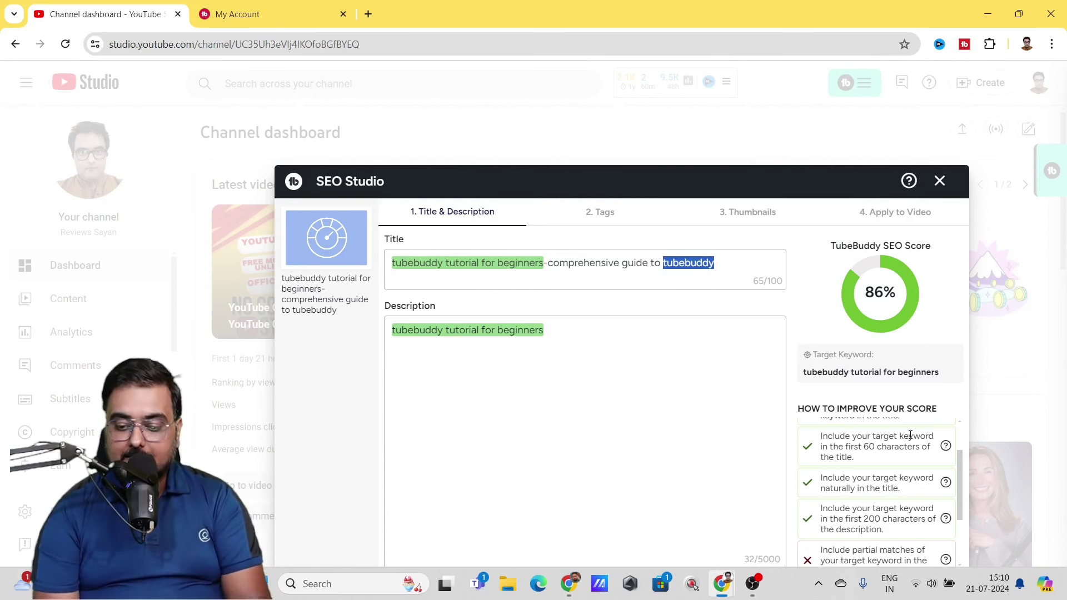
- Expand the description into an introduction to the video containing the target keyword and partial matches such as "tutorial" and "tubebuddy"
{"action": "left_click_drag", "start_coordinate": [962, 469], "coordinate": [963, 508]}
{"action": "left_click_drag", "start_coordinate": [820, 463], "coordinate": [875, 491]}
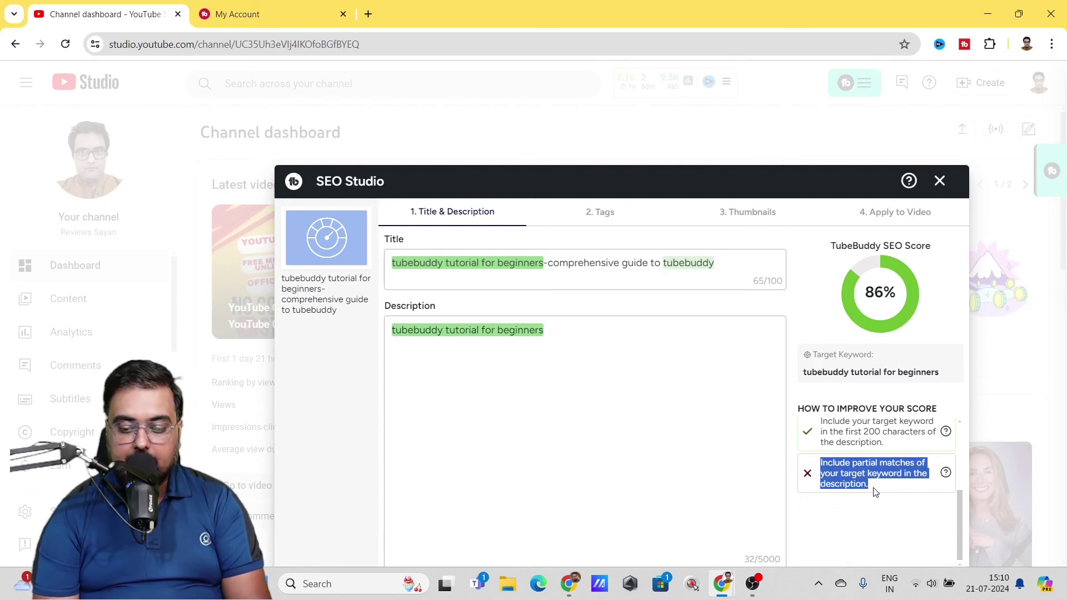
{"action": "left_click", "coordinate": [533, 377]}
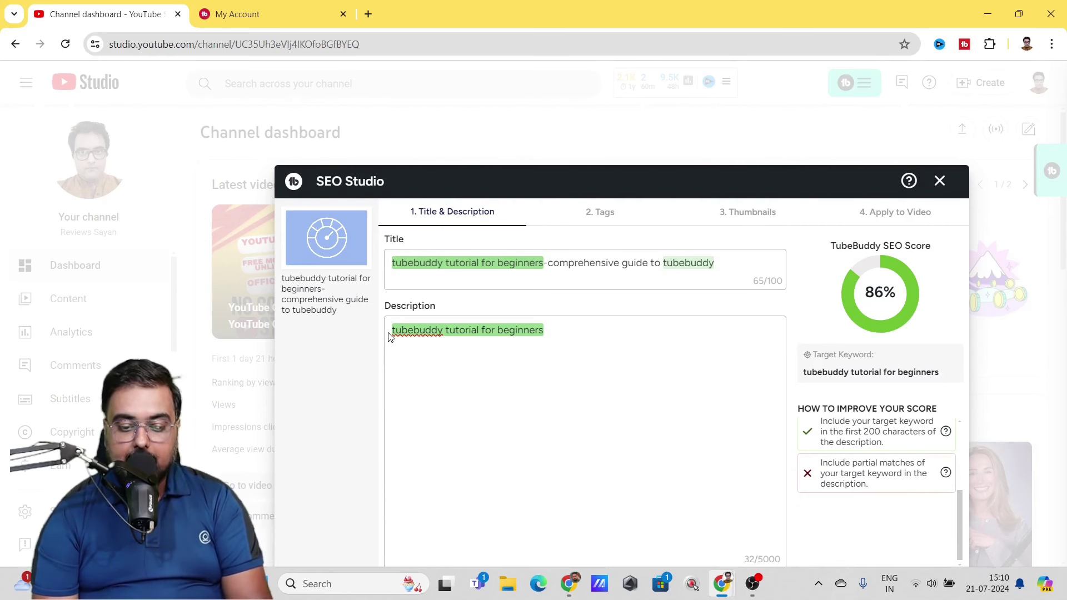
{"action": "left_click", "coordinate": [559, 333]}
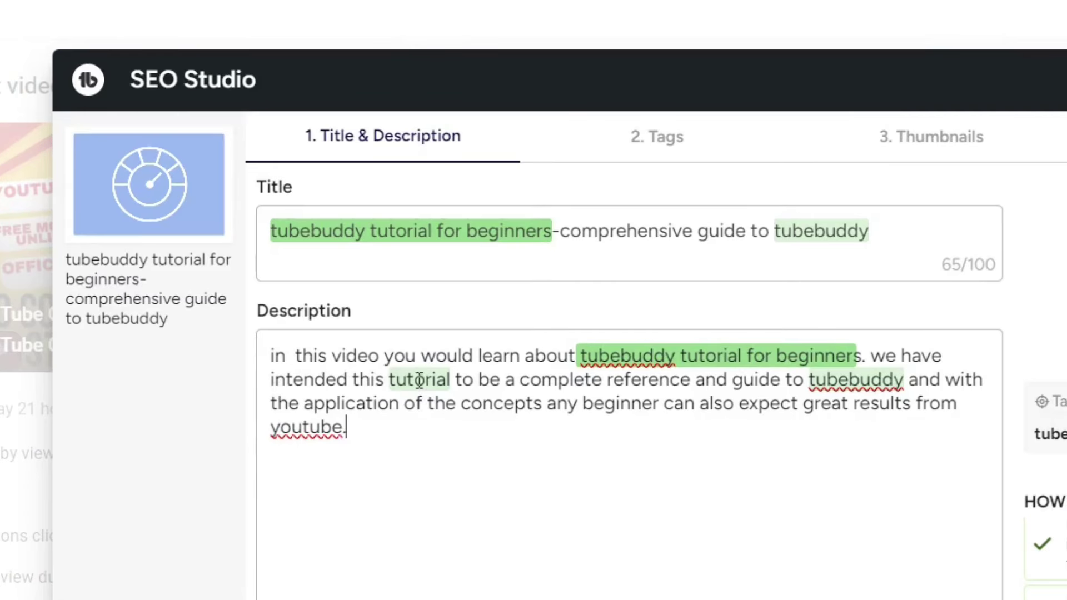
{"action": "double_click", "coordinate": [419, 380]}
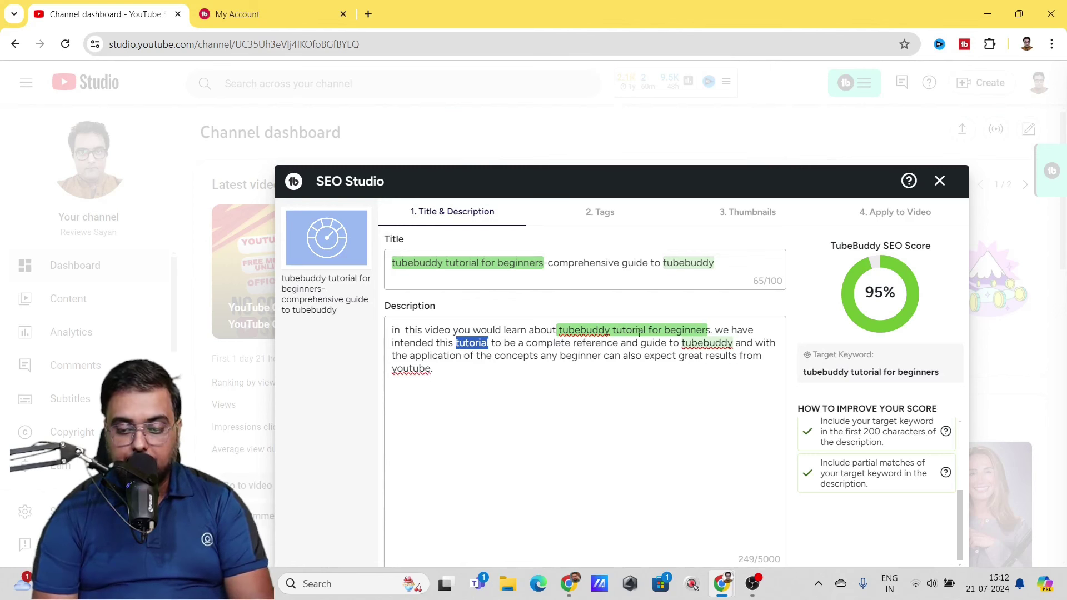
- Change "beginner" to "beginners" in the last sentence of the description
{"action": "left_click", "coordinate": [600, 358]}
{"action": "type", "text": "s"}
{"action": "key", "text": "BackSpace"}
{"action": "type", "text": "o"}
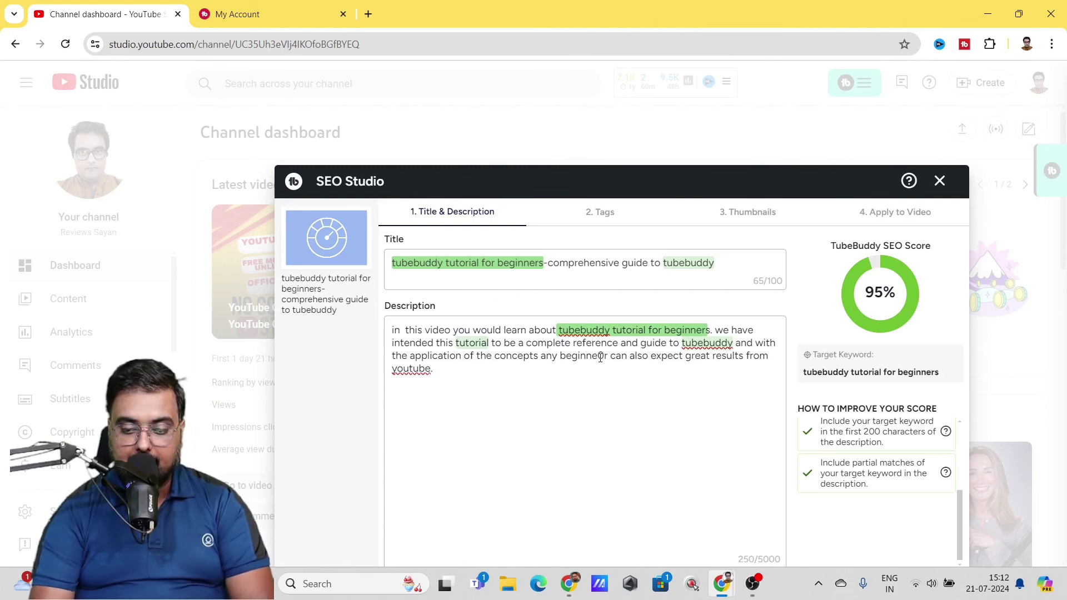
{"action": "key", "text": "BackSpace"}
{"action": "key", "text": "Right"}
{"action": "type", "text": "s"}
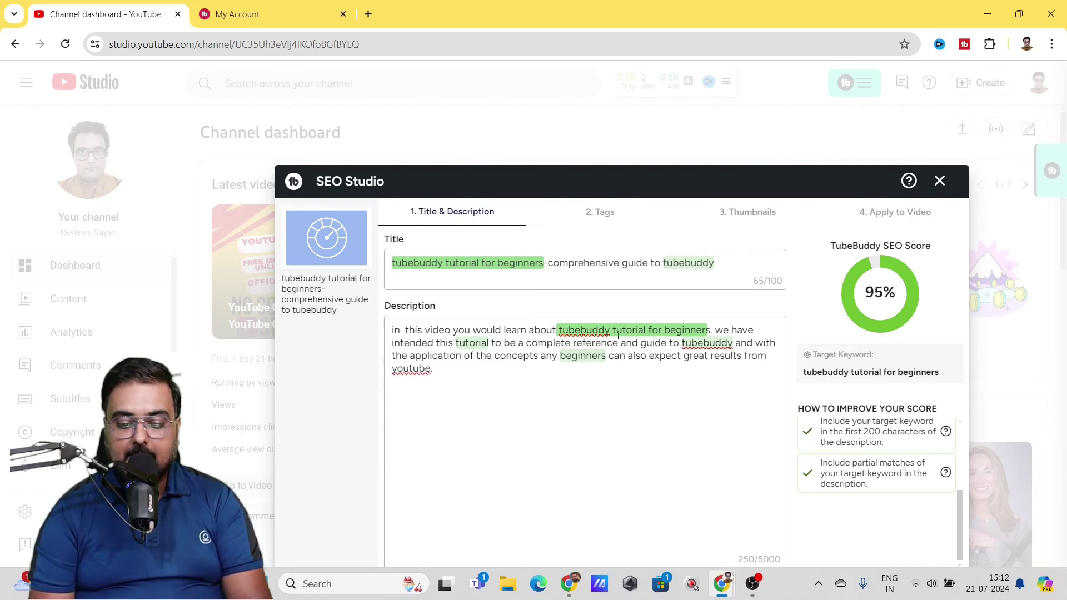
- Add the suggested tag "tubebuddy tutorial for begginers" and compare the thumbnails of videos ranking for the target keyword
{"action": "left_click", "coordinate": [606, 218]}
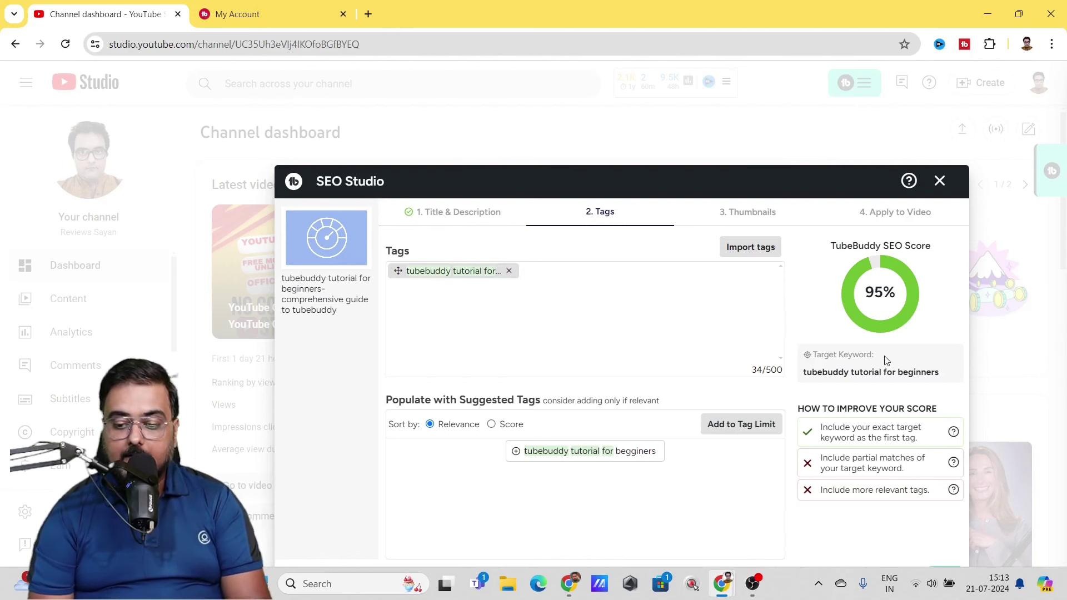
{"action": "left_click", "coordinate": [514, 453]}
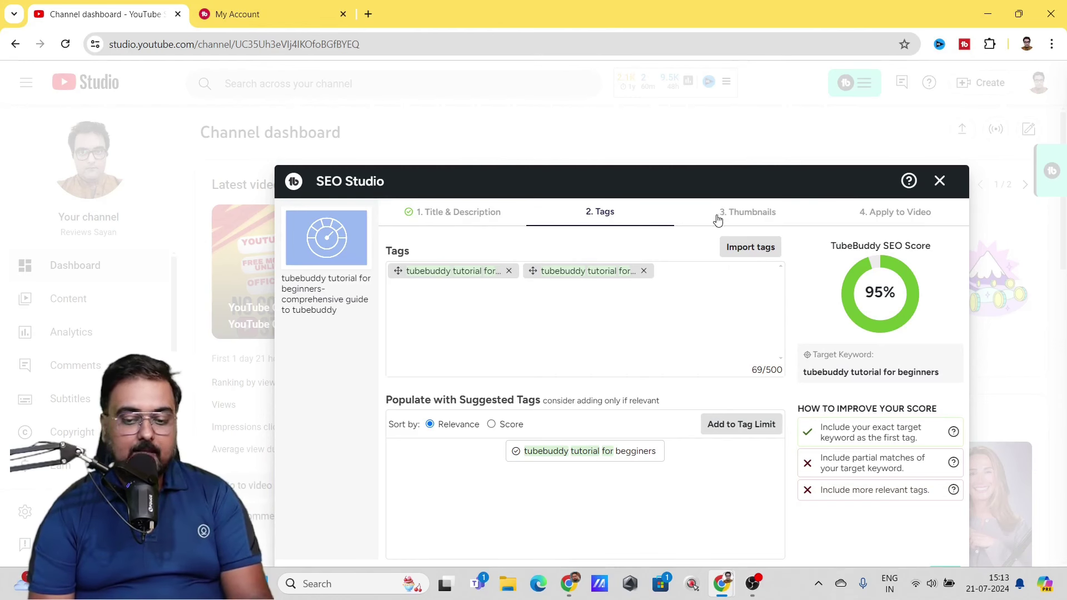
{"action": "left_click", "coordinate": [755, 217]}
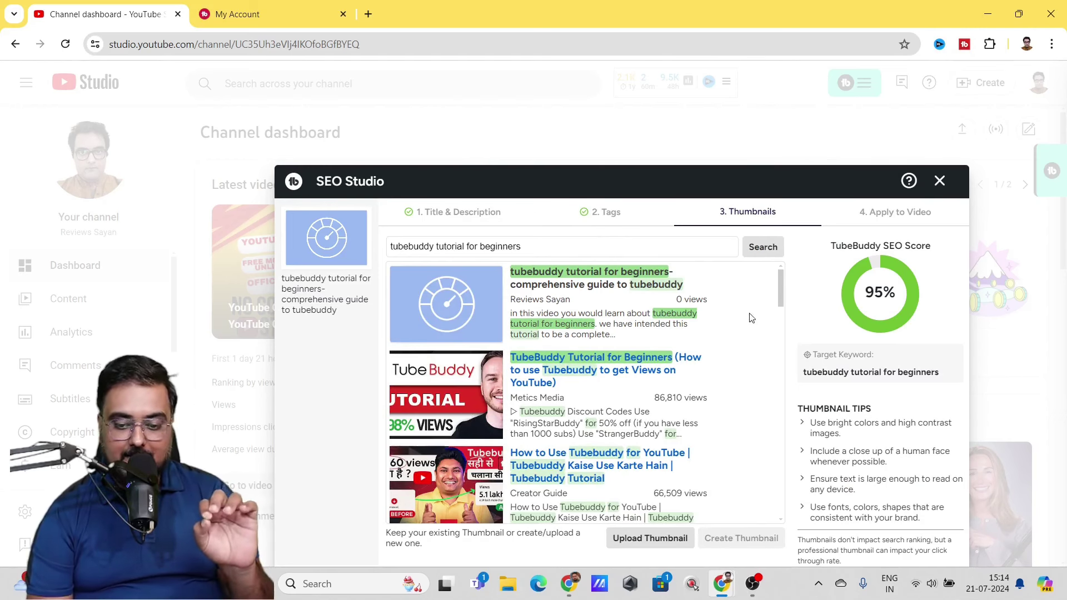
{"action": "left_click_drag", "start_coordinate": [779, 292], "coordinate": [788, 353]}
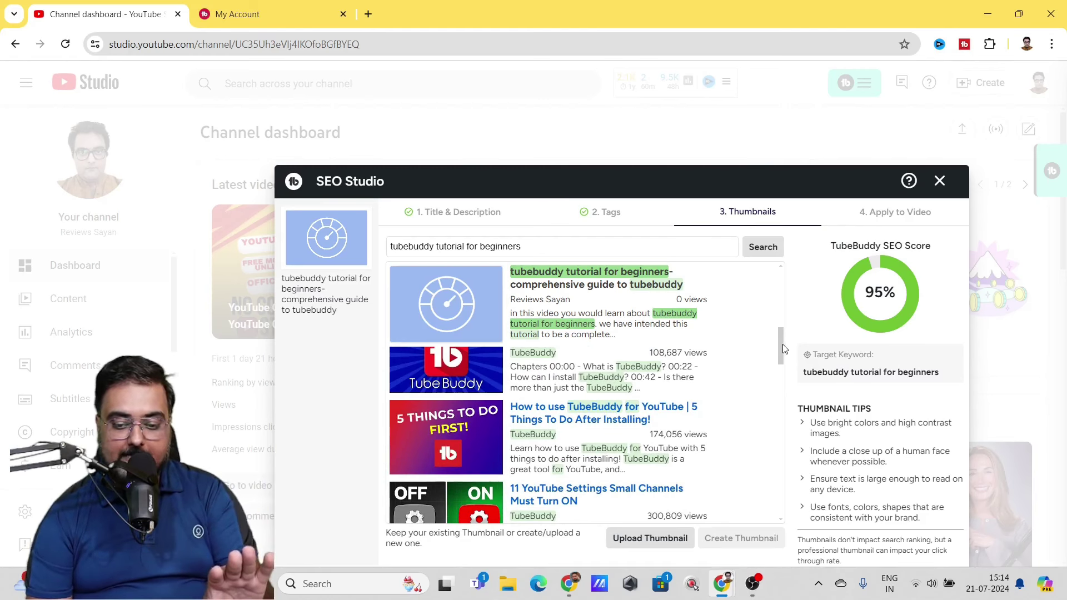
{"action": "left_click_drag", "start_coordinate": [781, 345], "coordinate": [785, 285]}
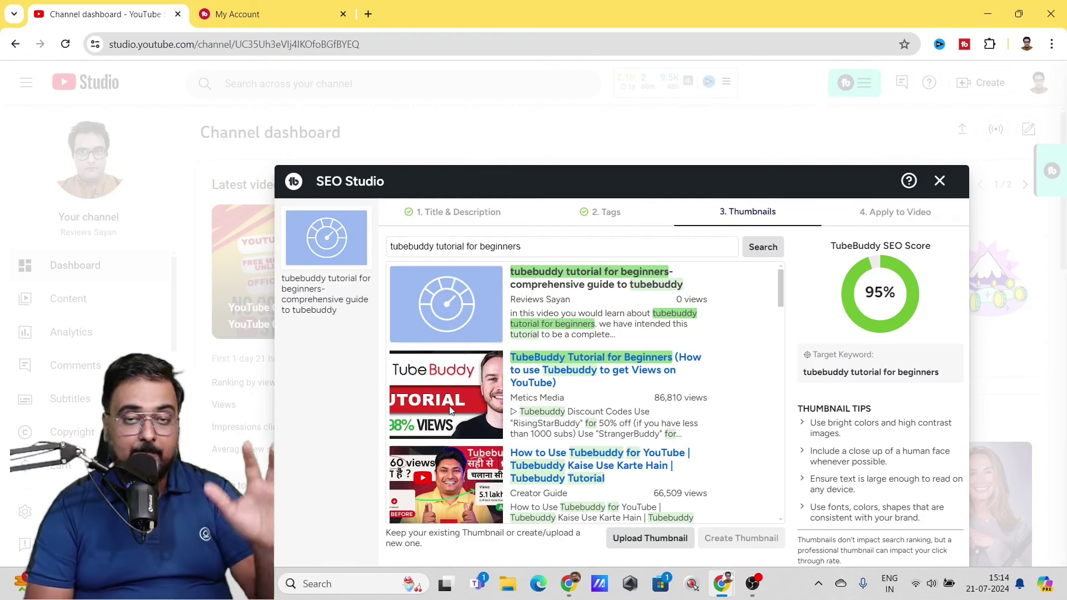
- Go to the final stage of the optimization and close SEO Studio, saving the changes
{"action": "left_click", "coordinate": [880, 216]}
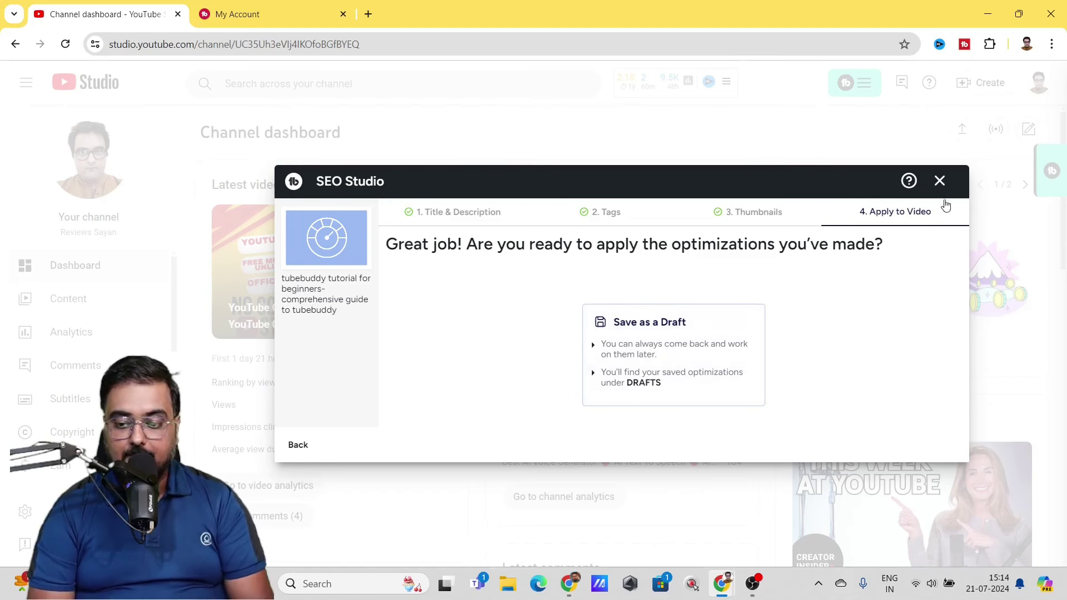
{"action": "left_click", "coordinate": [939, 181]}
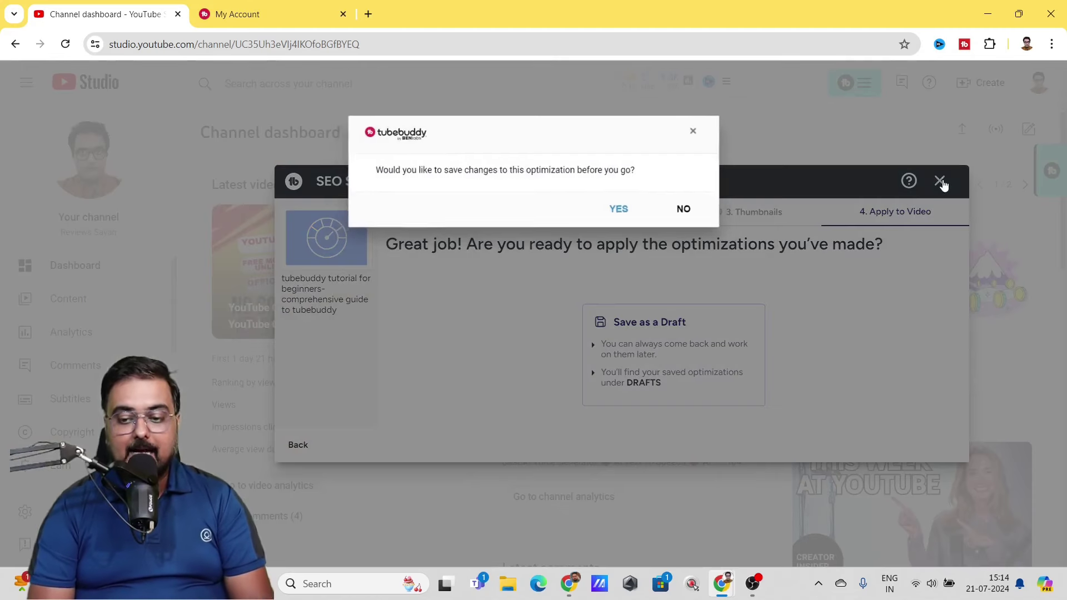
{"action": "left_click", "coordinate": [621, 210]}
- View the new topic form in Video Topic Planner, trying its notes field and the option that marks the topic as complete
{"action": "left_click", "coordinate": [853, 82]}
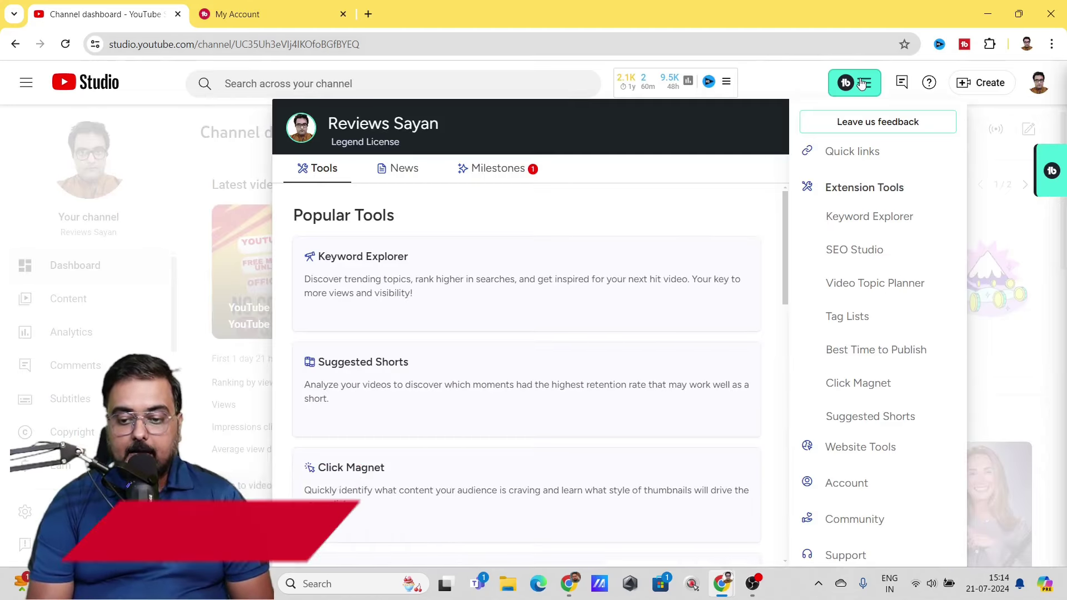
{"action": "left_click", "coordinate": [852, 284]}
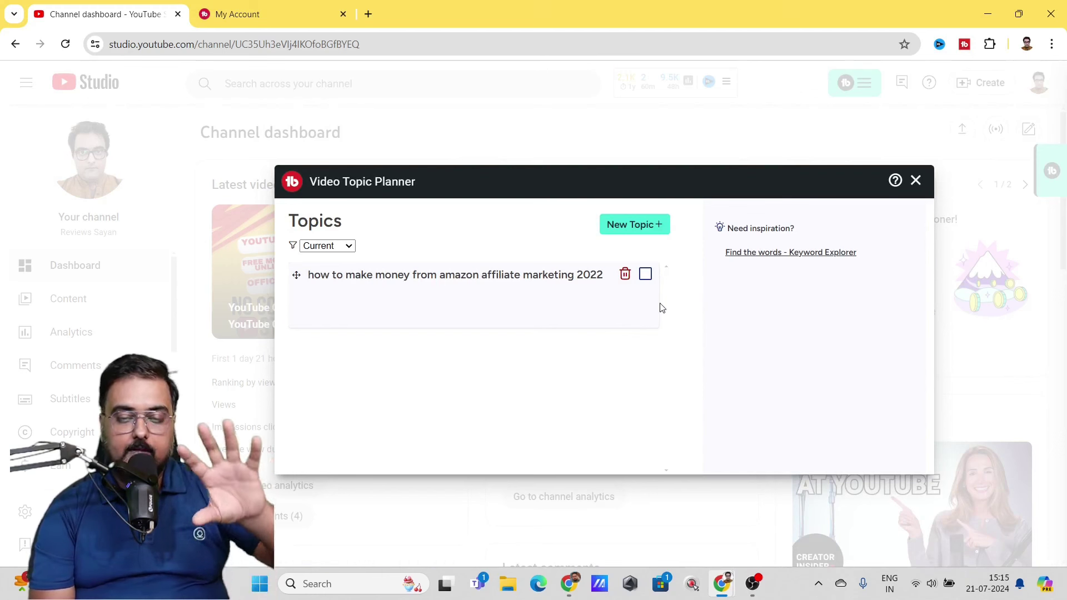
{"action": "left_click", "coordinate": [657, 224]}
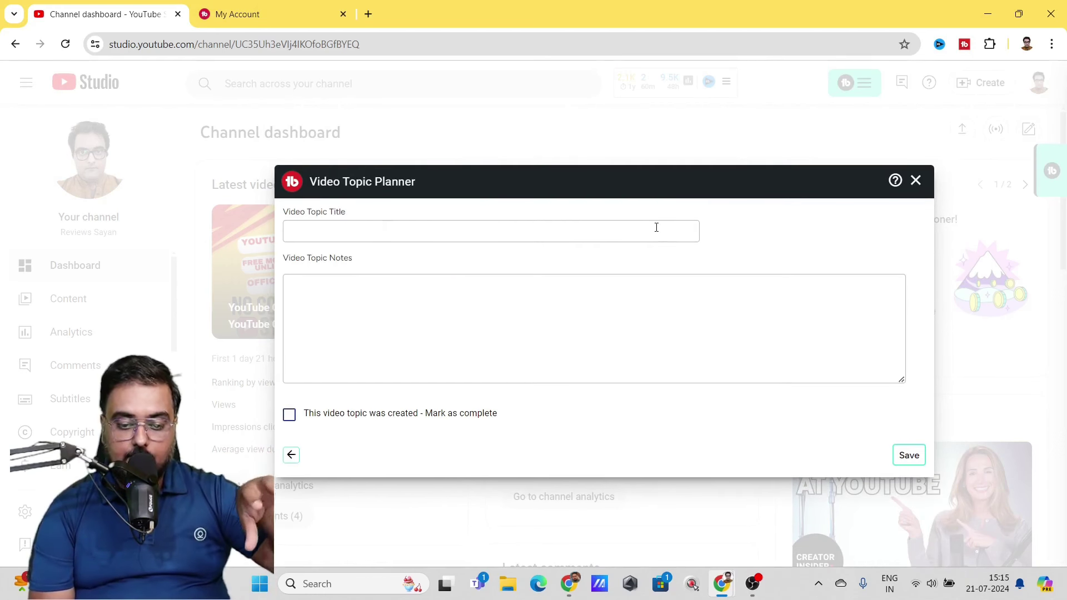
{"action": "left_click", "coordinate": [354, 295]}
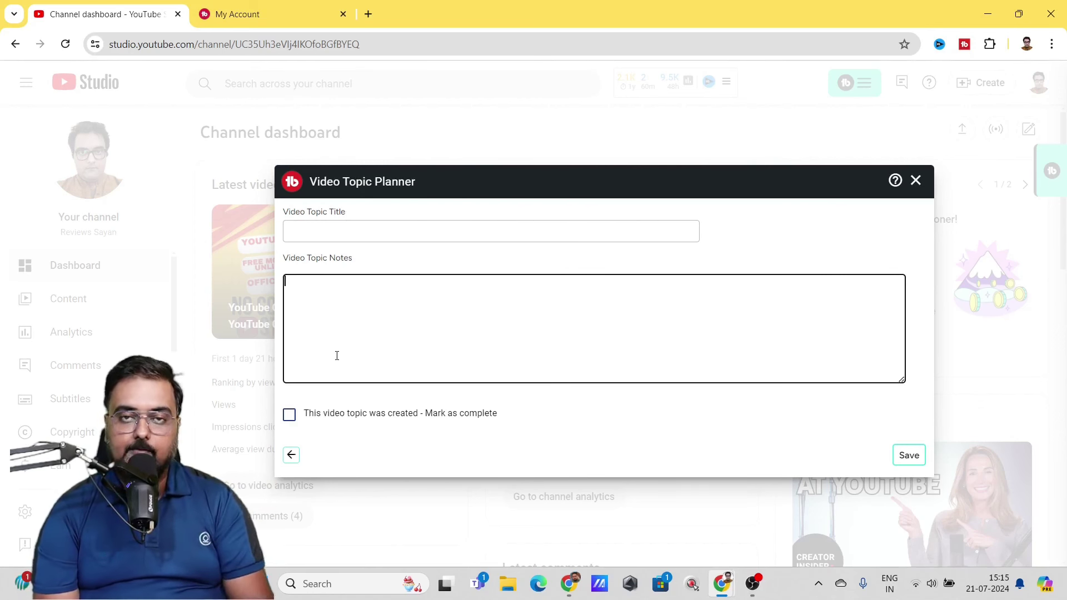
{"action": "left_click", "coordinate": [288, 417]}
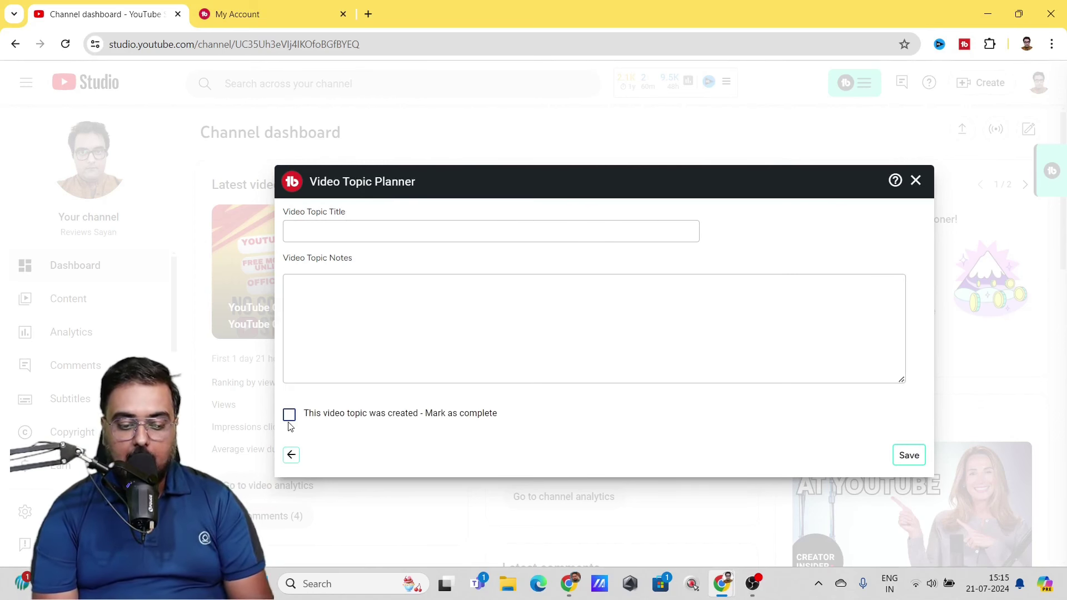
{"action": "left_click", "coordinate": [289, 417]}
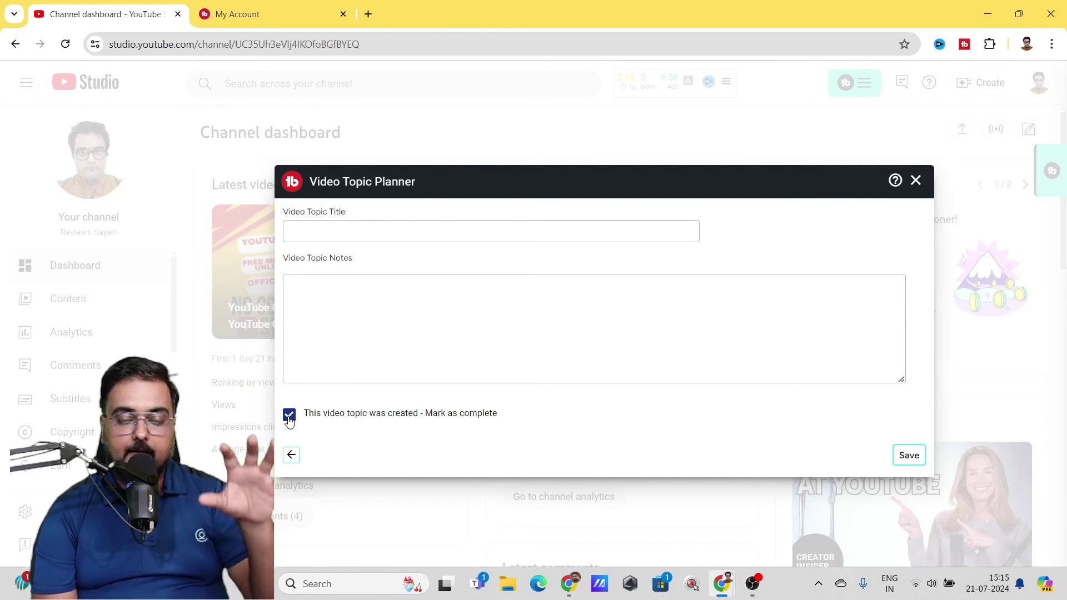
{"action": "left_click", "coordinate": [289, 418]}
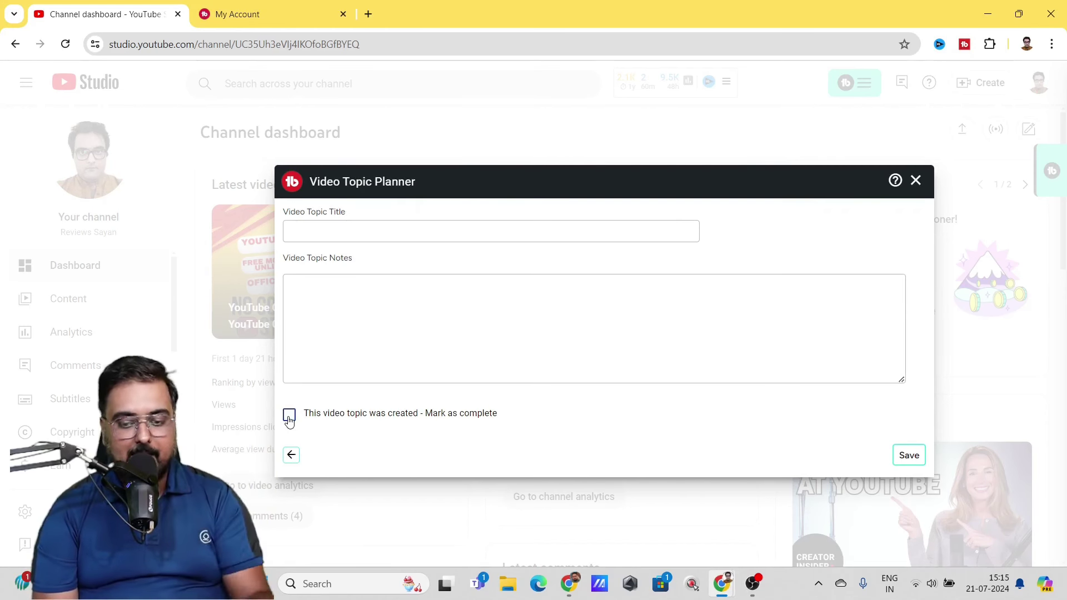
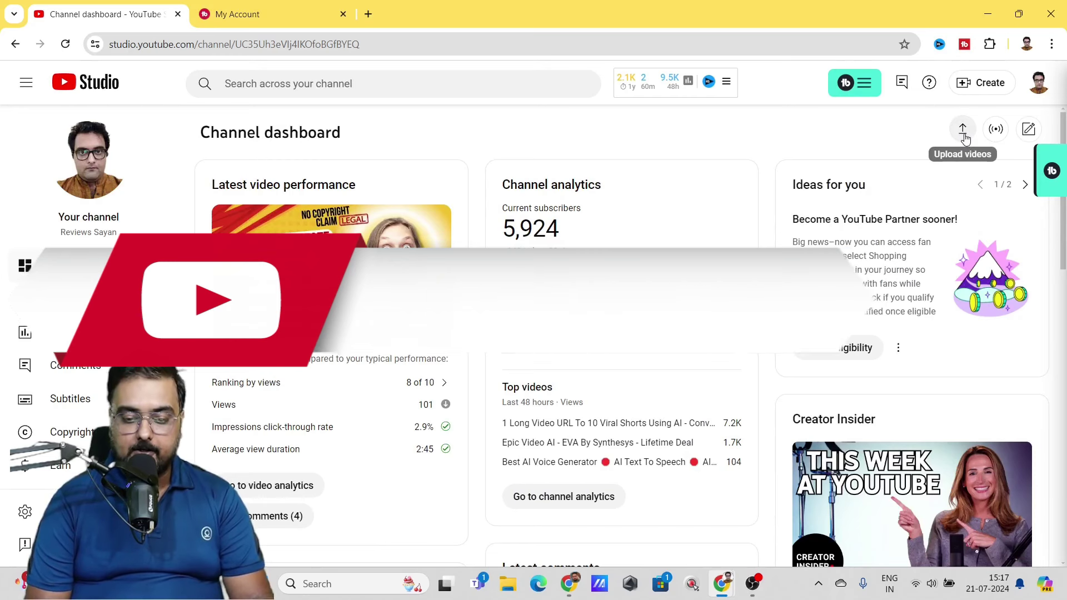
- Upload the video "1 Introduction To Zoom Meetings.mkv" and apply the existing "tubebuddy tutorial for beginners" optimization to its details
{"action": "left_click", "coordinate": [965, 135]}
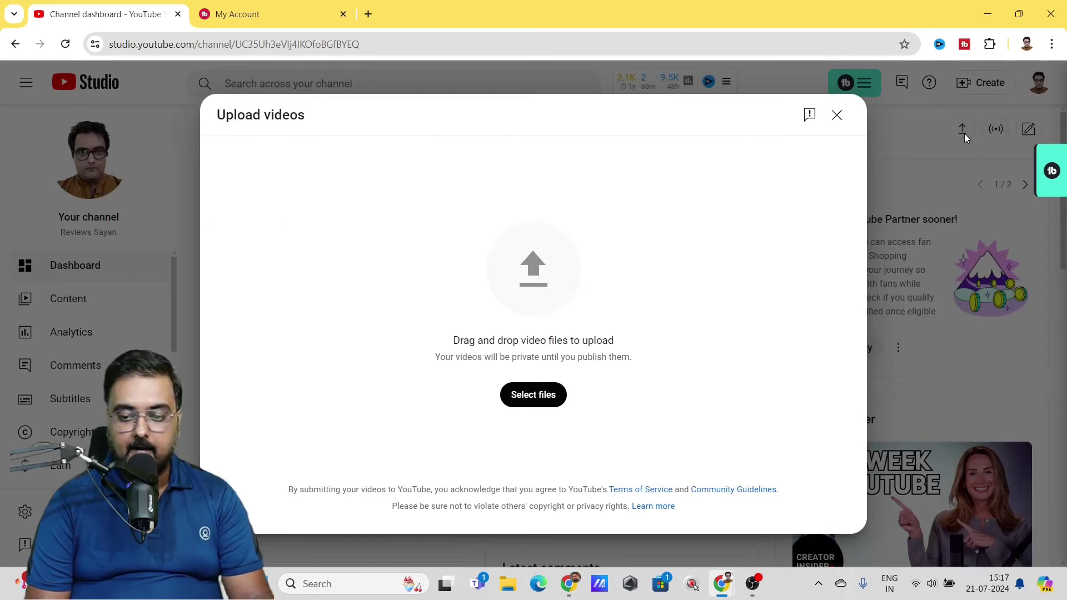
{"action": "left_click", "coordinate": [544, 403]}
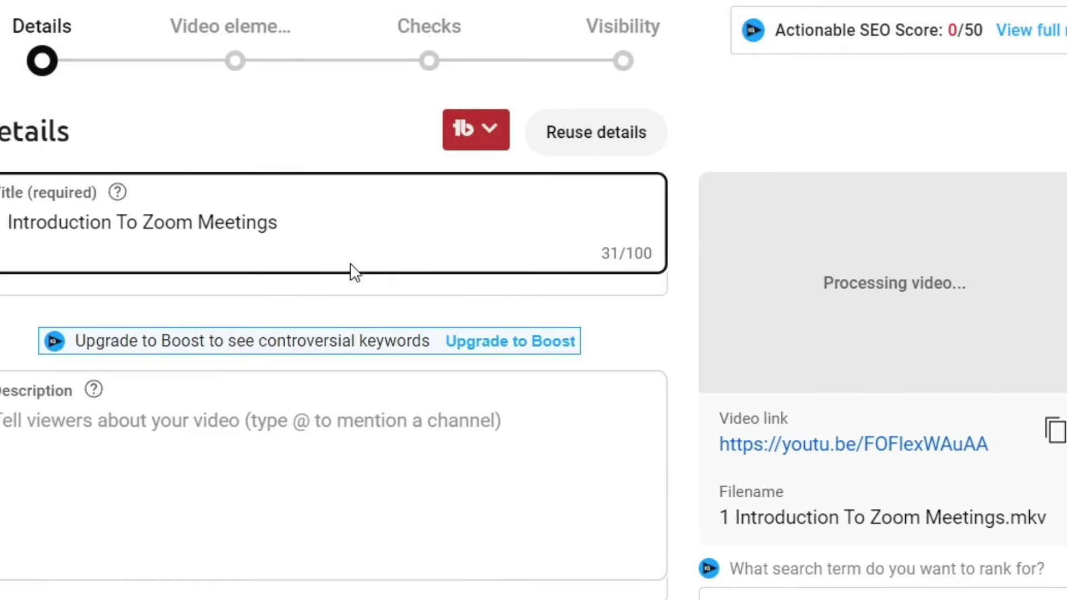
{"action": "left_click", "coordinate": [494, 131]}
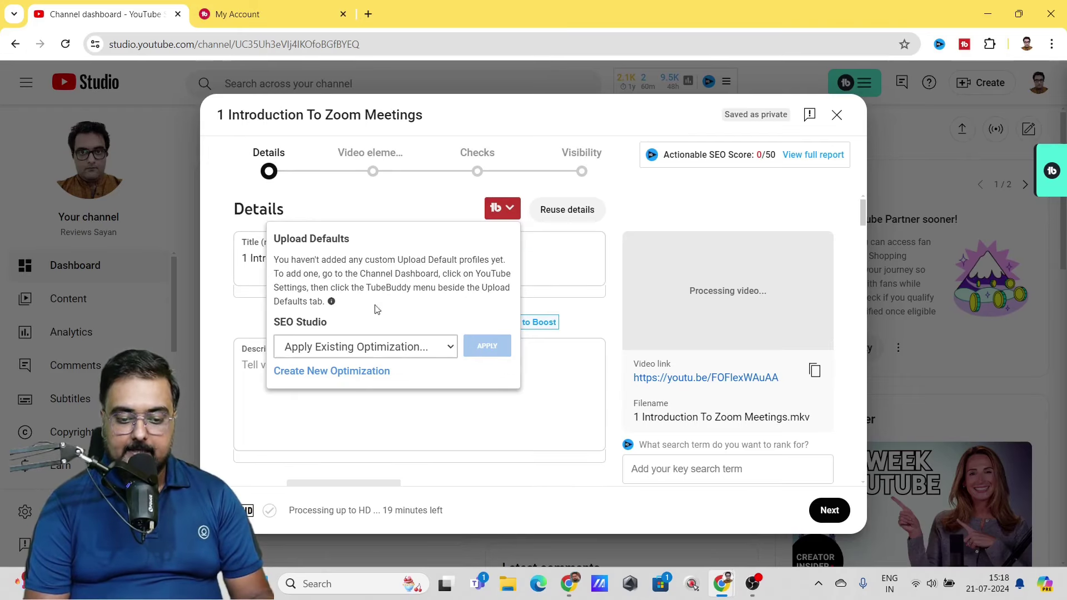
{"action": "left_click", "coordinate": [449, 350]}
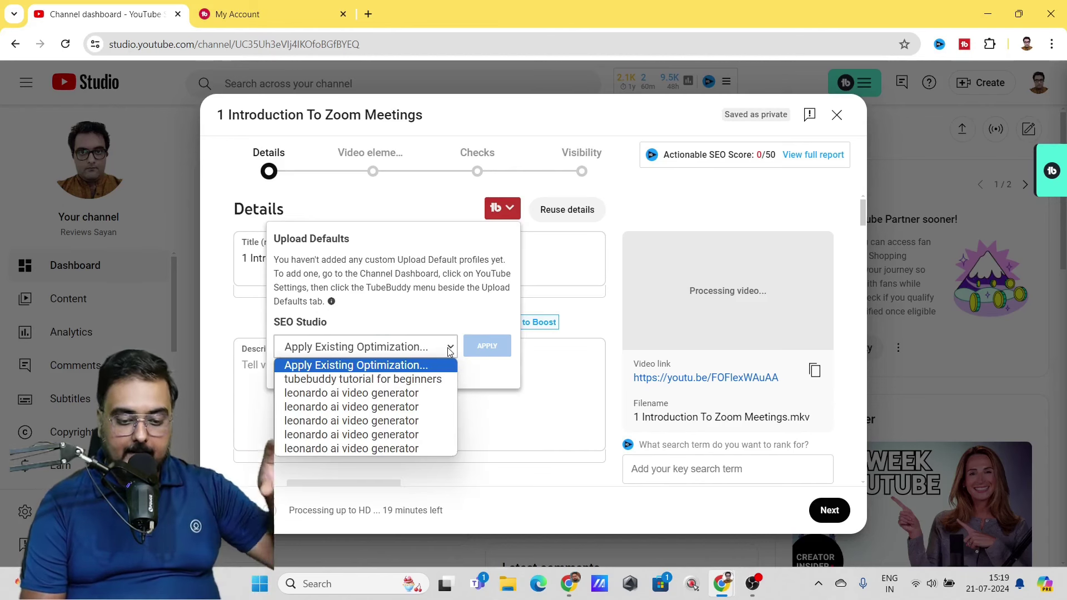
{"action": "left_click", "coordinate": [425, 380]}
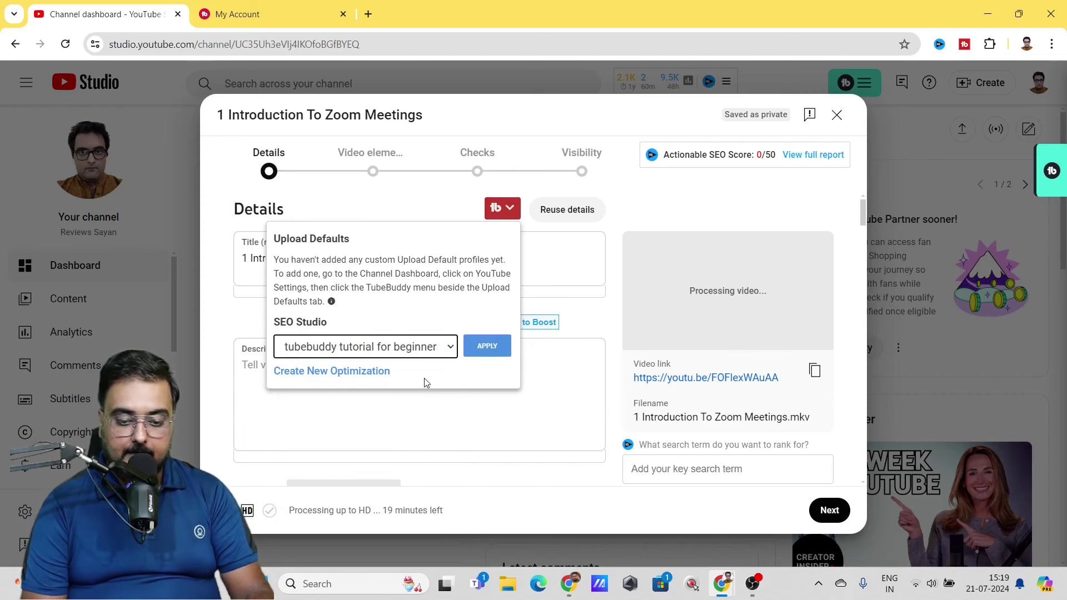
{"action": "left_click", "coordinate": [478, 346]}
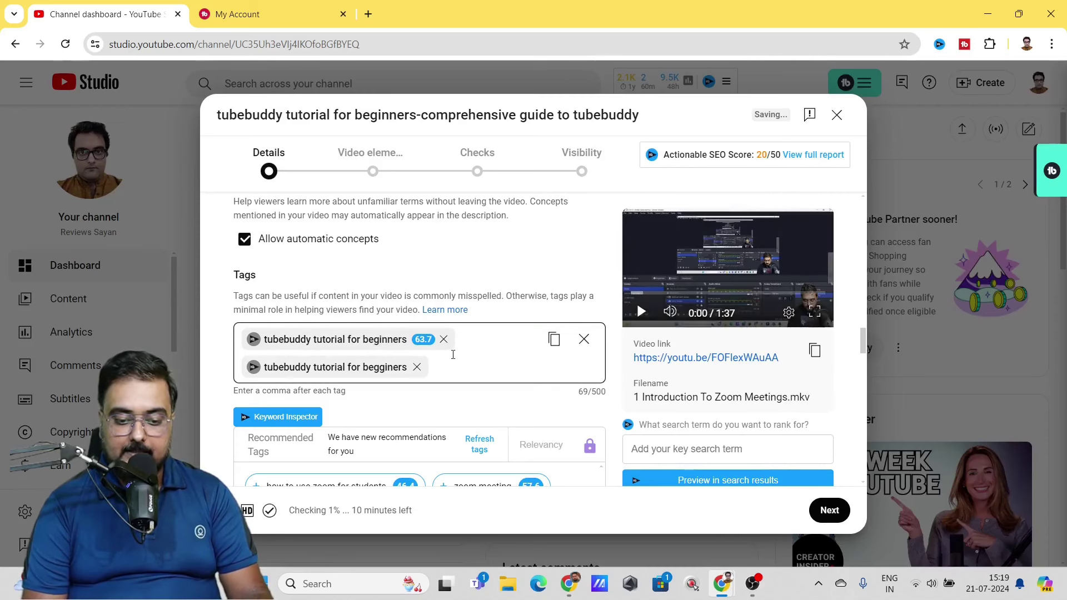
- Check the video's title, description and tags, and view the background types offered by Thumbnail Generator
{"action": "left_click_drag", "start_coordinate": [870, 348], "coordinate": [839, 198]}
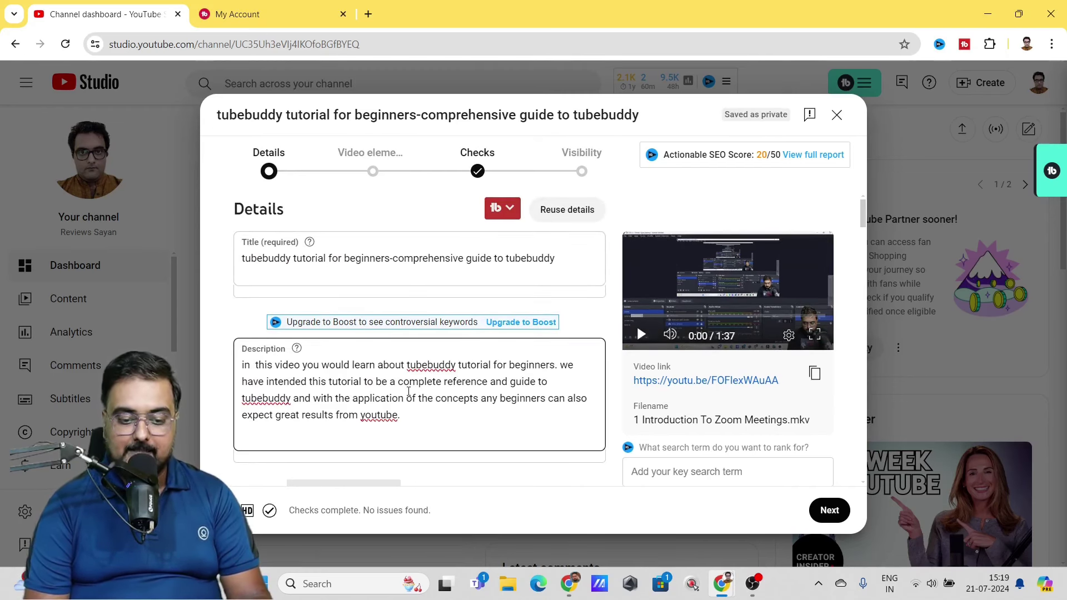
{"action": "left_click_drag", "start_coordinate": [862, 212], "coordinate": [864, 242]}
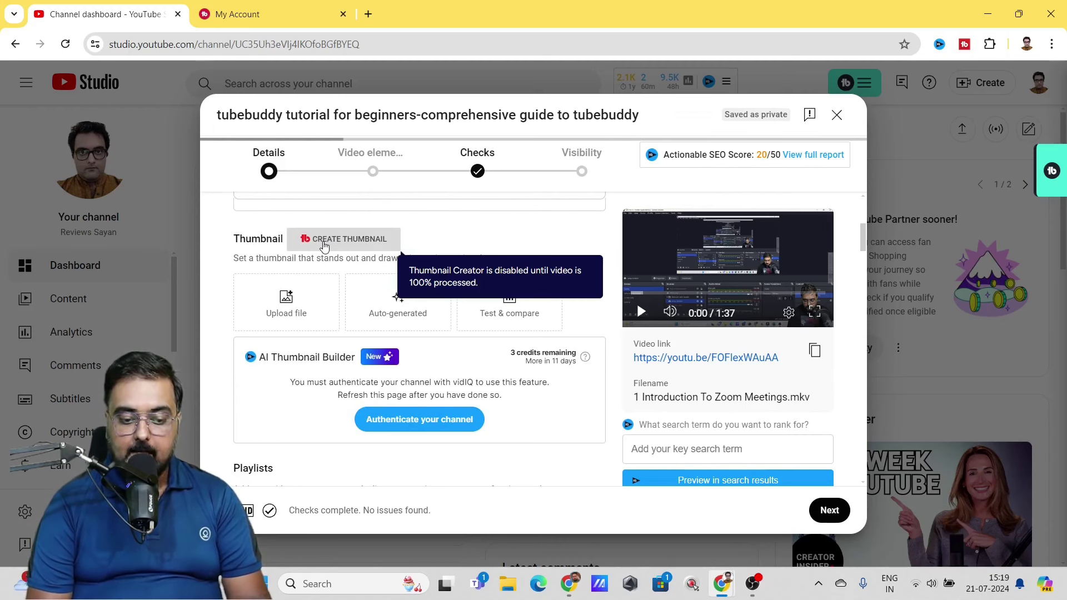
{"action": "left_click", "coordinate": [323, 240]}
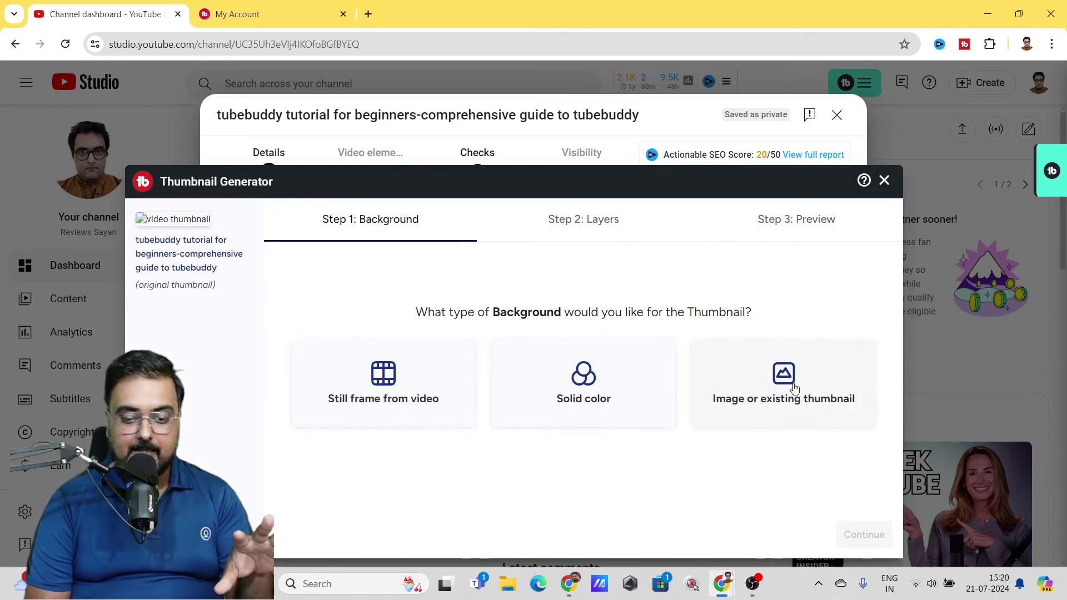
{"action": "left_click", "coordinate": [883, 182]}
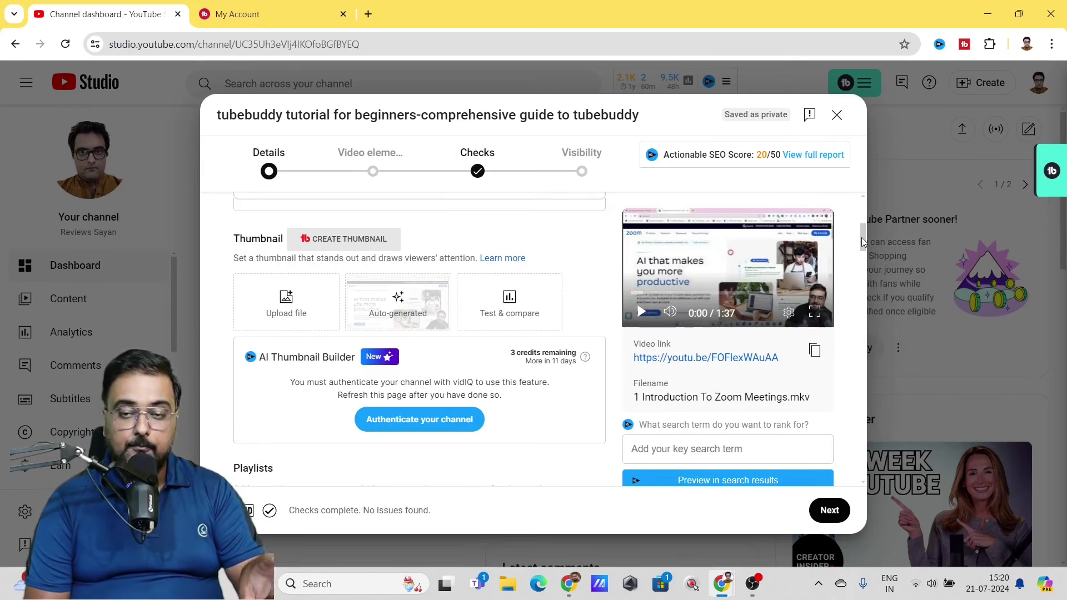
- From the video's tag tools, open Keyword Explorer and explore the keyword "tubebuddy tutorial for beginners"
{"action": "left_click_drag", "start_coordinate": [863, 243], "coordinate": [865, 386]}
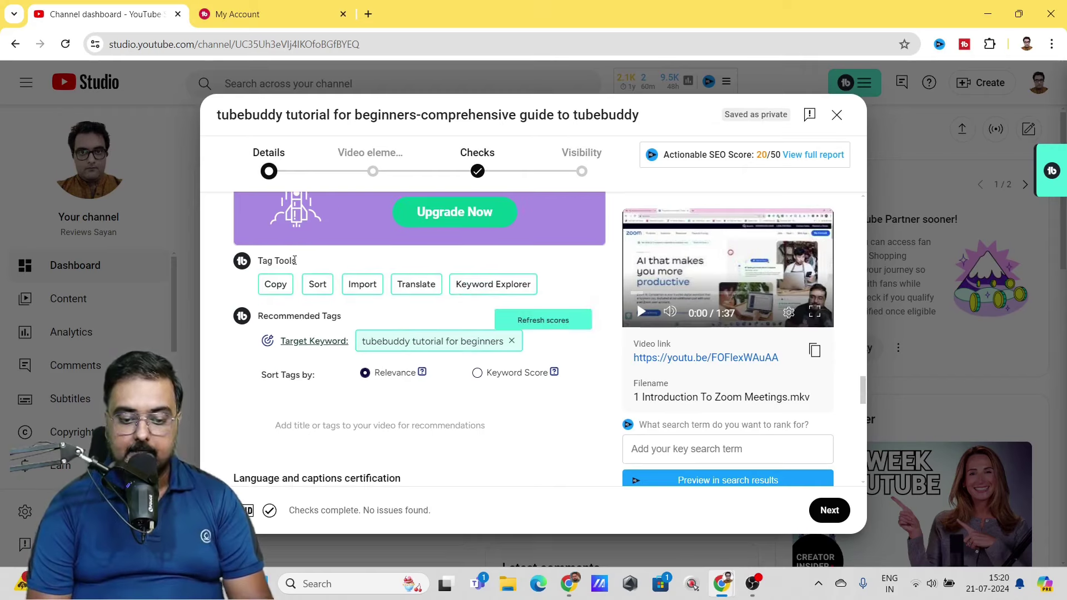
{"action": "scroll", "coordinate": [294, 261], "scroll_direction": "up", "scroll_amount": 1}
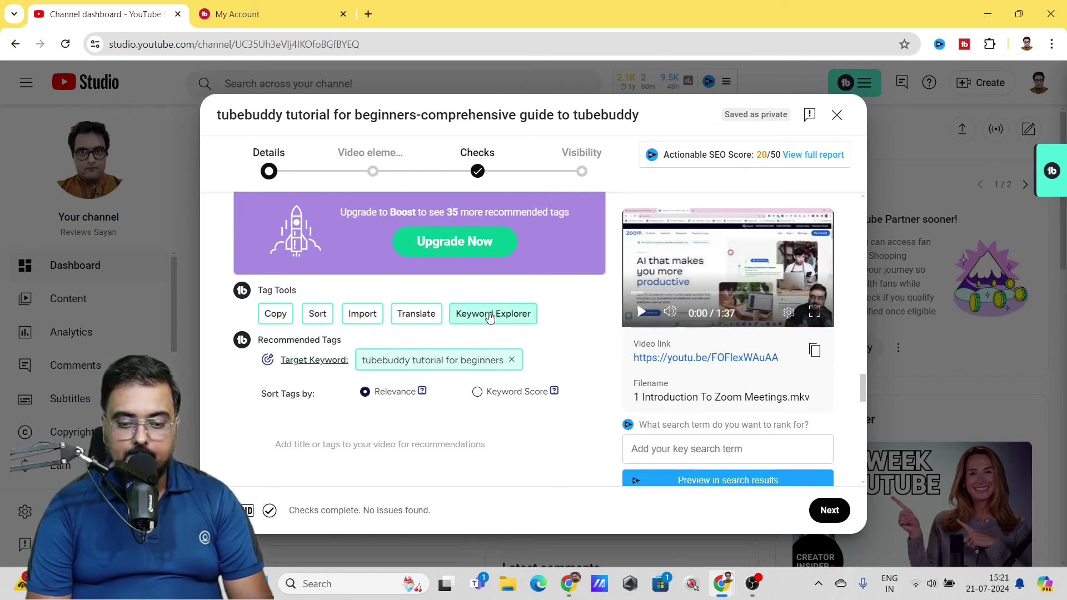
{"action": "left_click", "coordinate": [488, 314]}
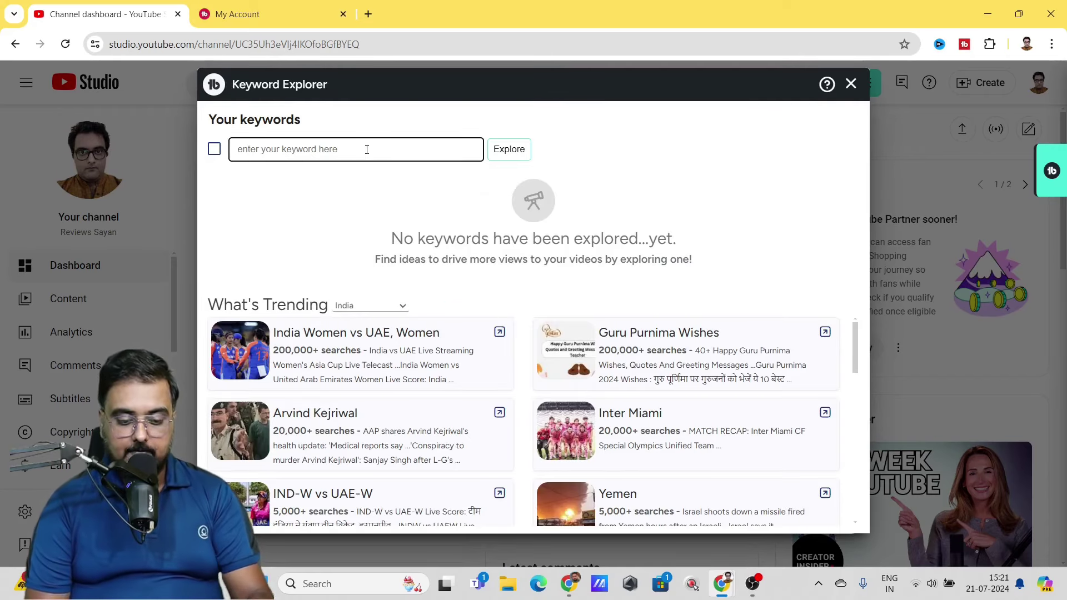
{"action": "type", "text": "tube"}
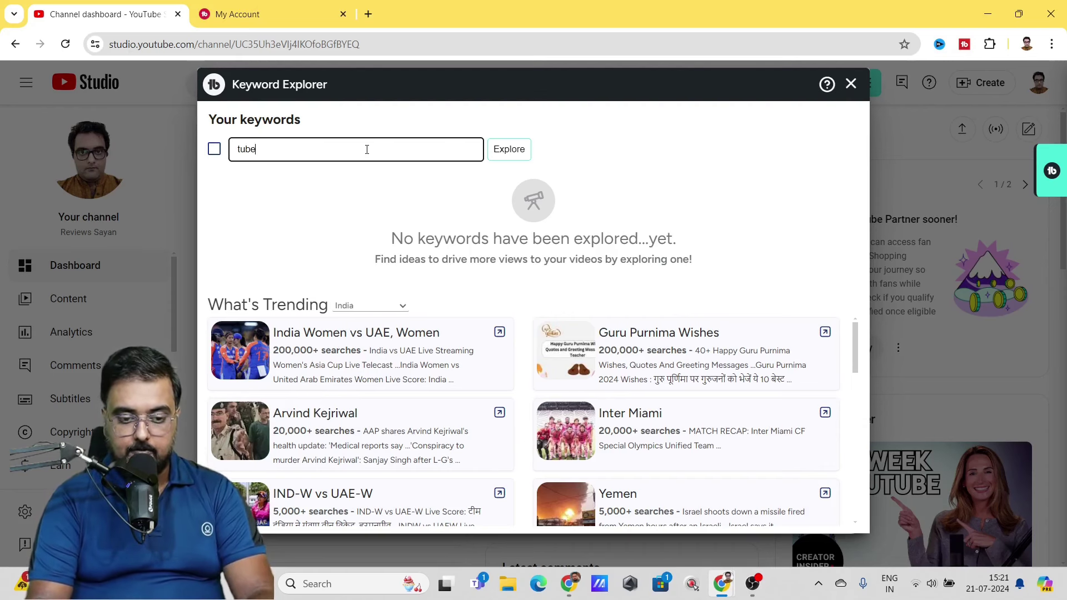
{"action": "type", "text": "buddy tutorial for"}
{"action": "key", "text": "Down"}
{"action": "key", "text": "Return"}
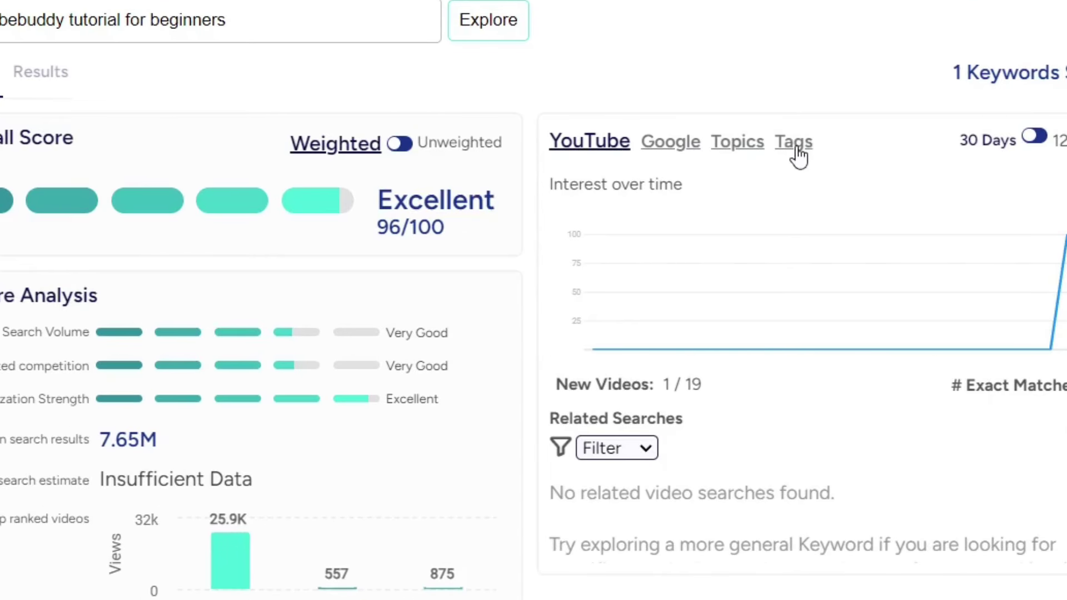
- Select the related tags up to the video tag limit, copy them to the clipboard and close Keyword Explorer
{"action": "left_click", "coordinate": [795, 146]}
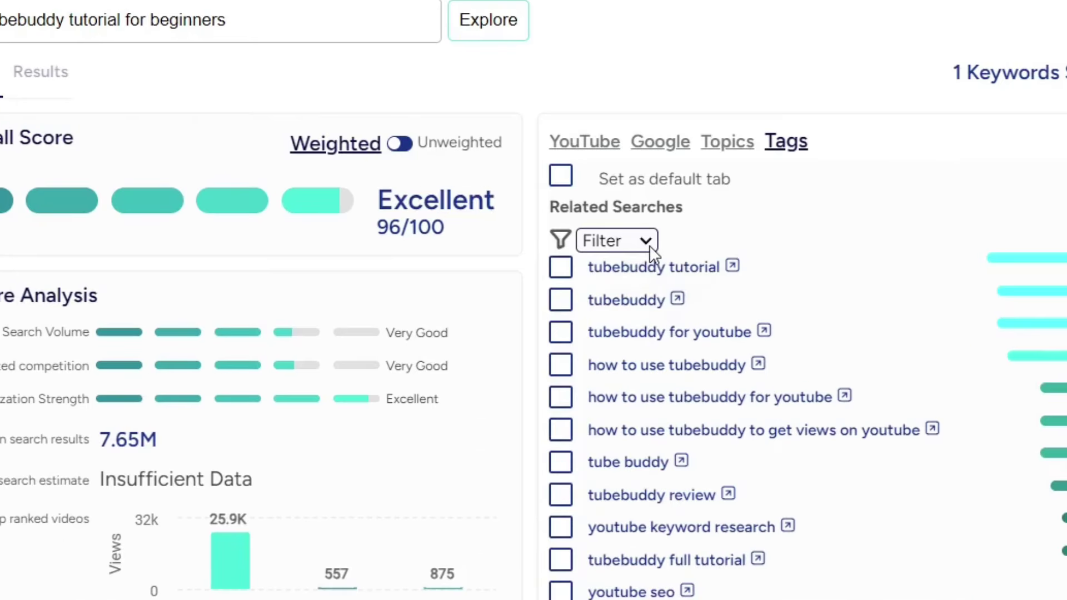
{"action": "left_click", "coordinate": [649, 245]}
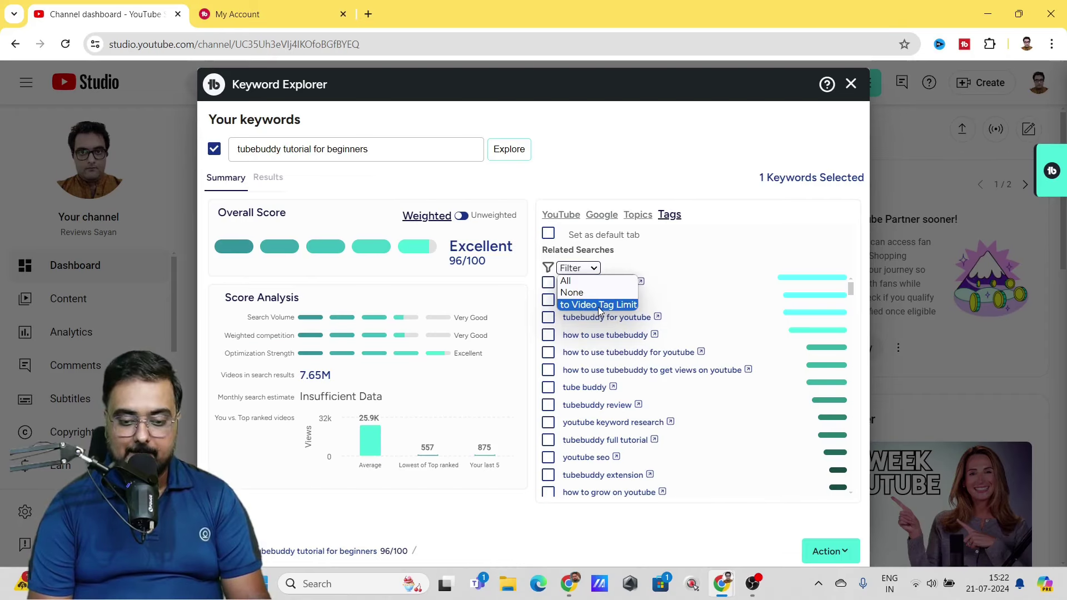
{"action": "left_click", "coordinate": [599, 305]}
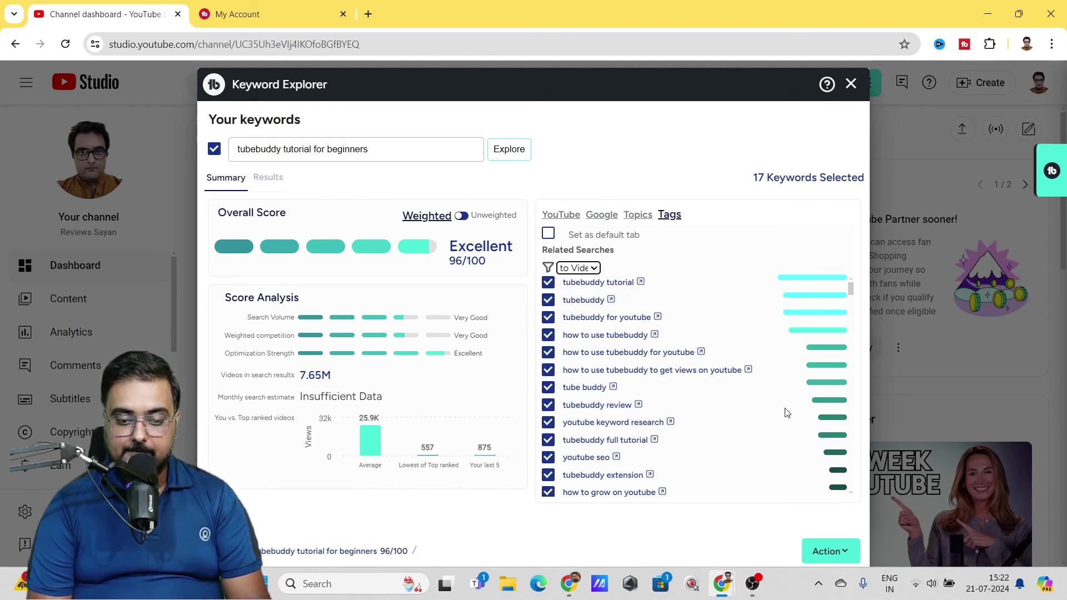
{"action": "left_click", "coordinate": [844, 551]}
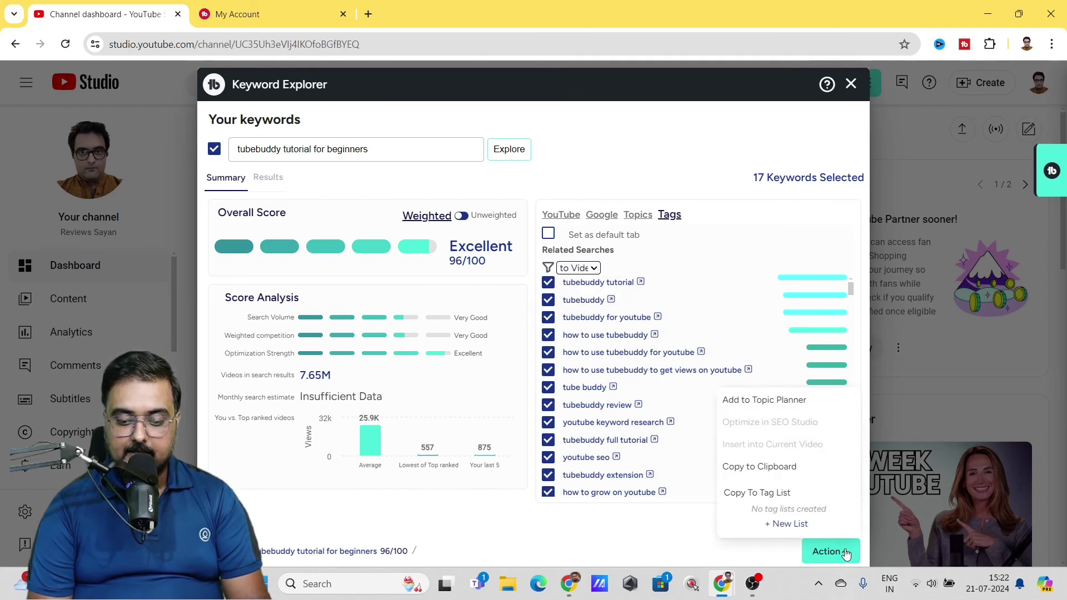
{"action": "left_click", "coordinate": [765, 469]}
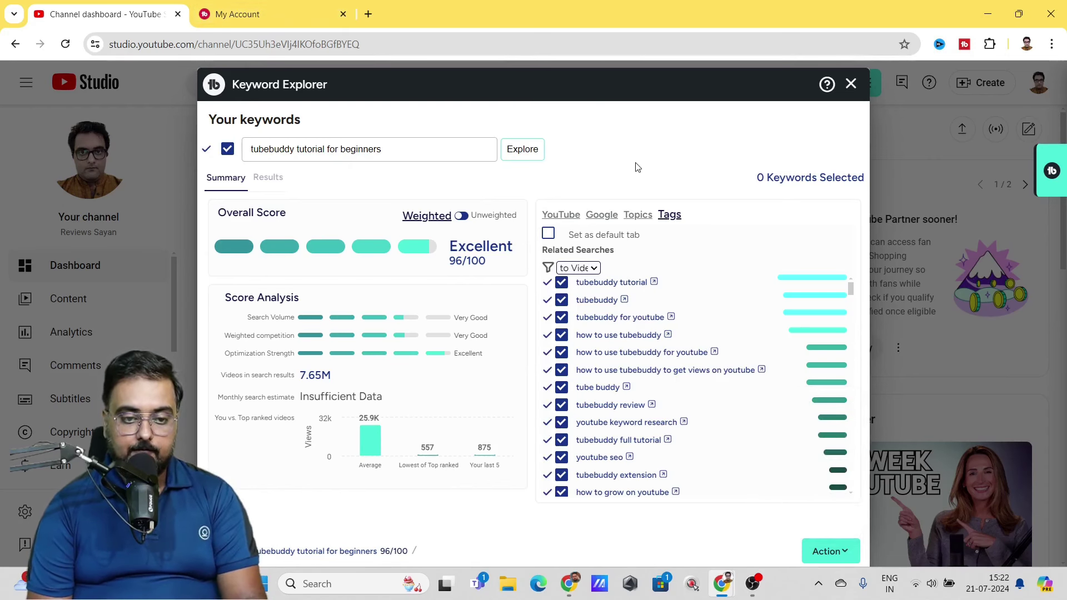
{"action": "left_click", "coordinate": [851, 84]}
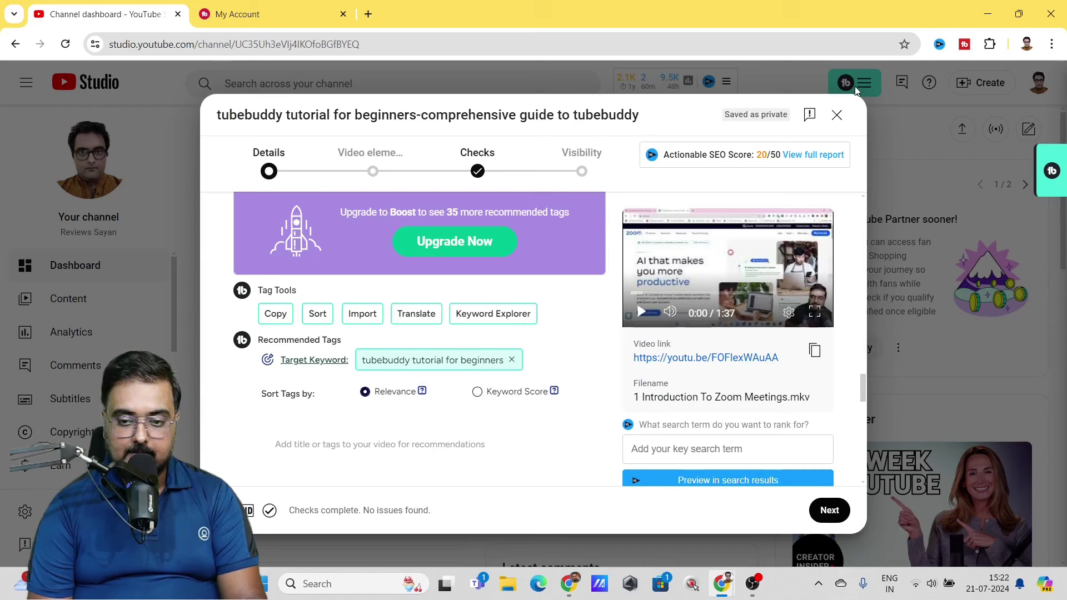
- Delete all of the video's existing tags, paste the copied keywords in their place and review the details
{"action": "left_click_drag", "start_coordinate": [862, 385], "coordinate": [861, 308]}
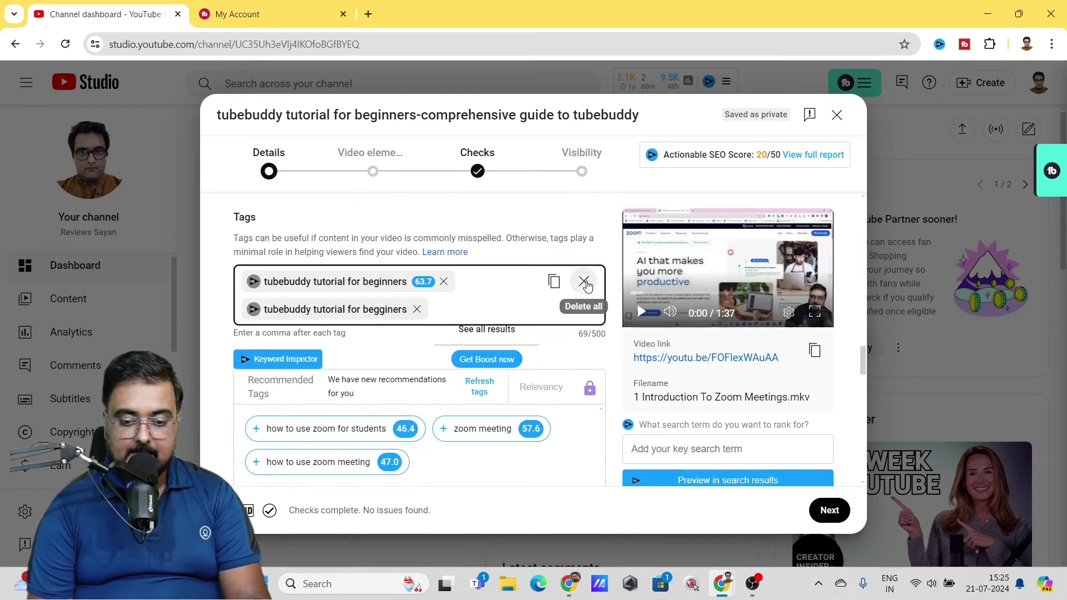
{"action": "left_click", "coordinate": [584, 282]}
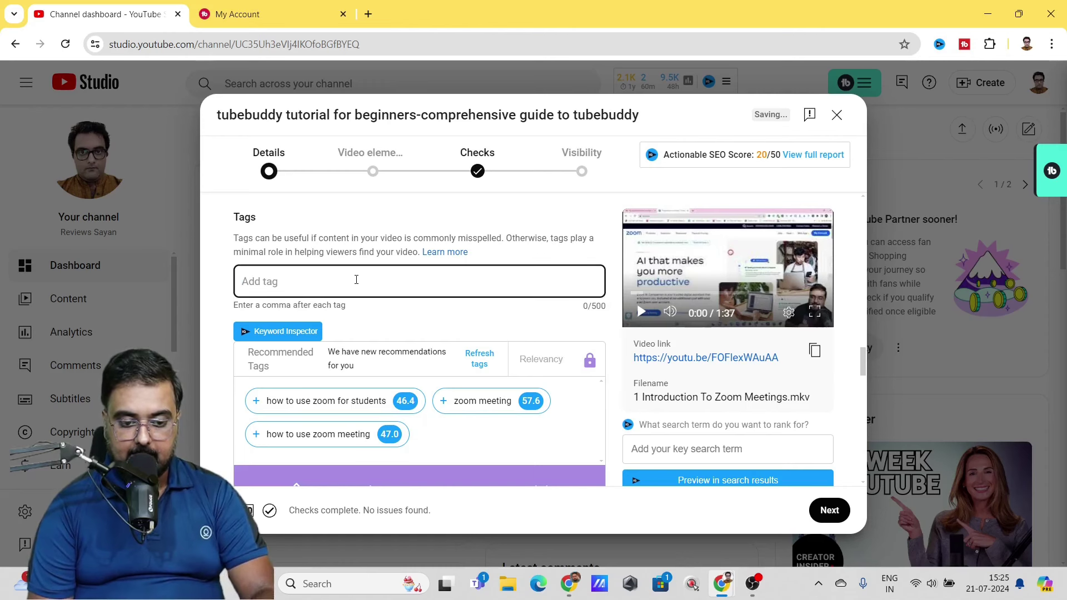
{"action": "key", "text": "ctrl+v"}
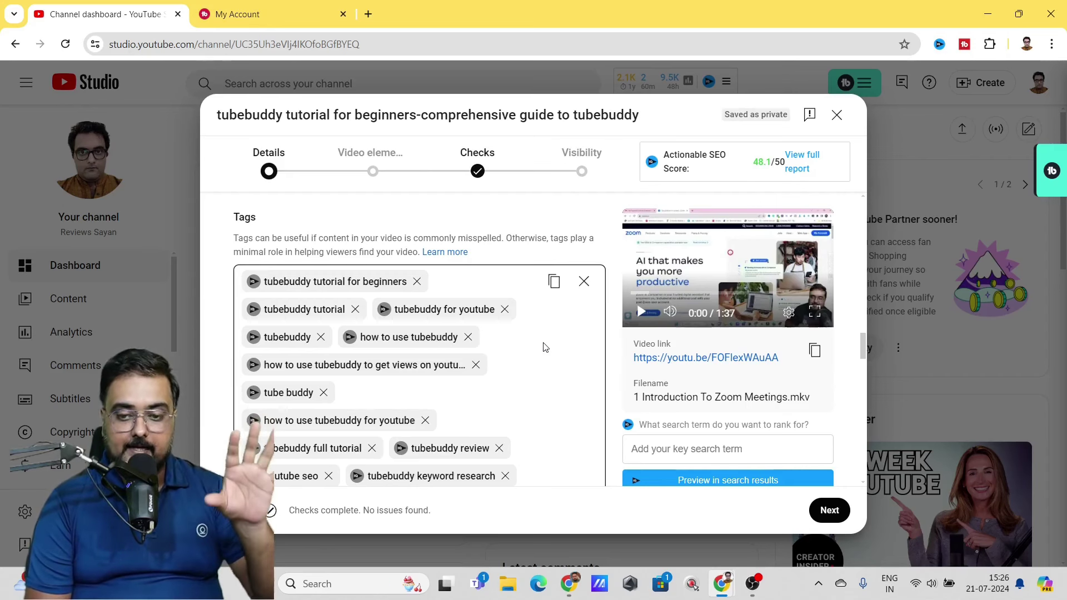
{"action": "scroll", "coordinate": [545, 347], "scroll_direction": "down", "scroll_amount": 6}
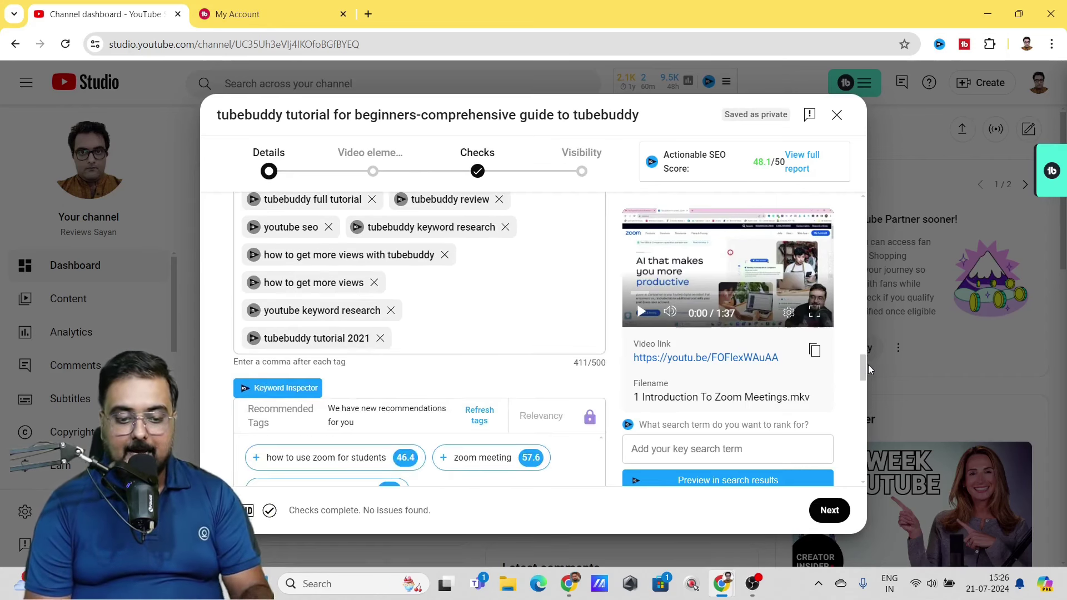
{"action": "left_click_drag", "start_coordinate": [870, 374], "coordinate": [864, 208]}
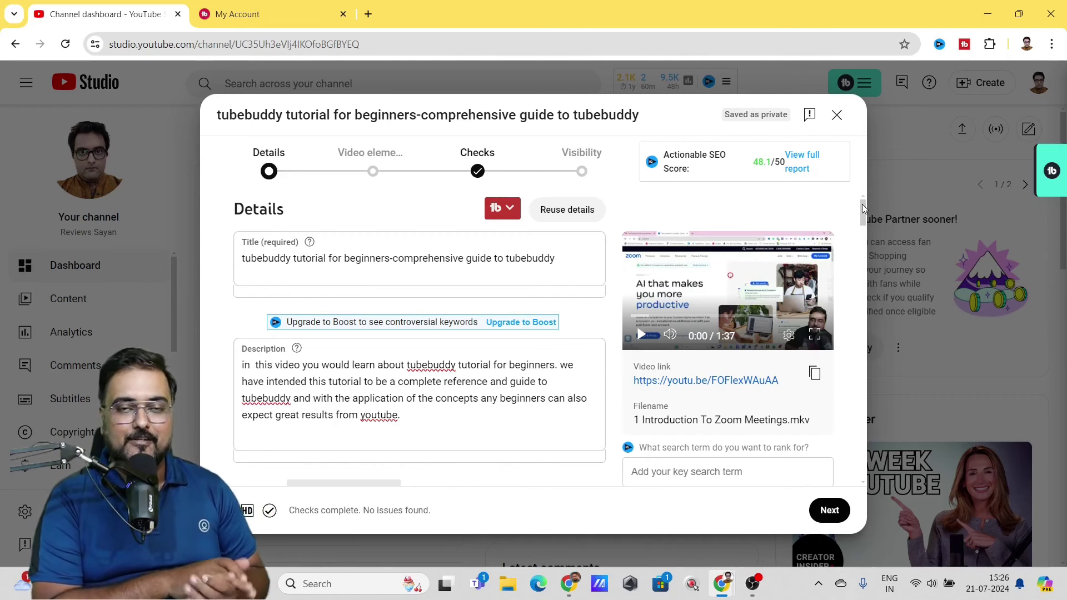
- Close the video's upload details and view the upload time recommendations from Best Time to Publish
{"action": "left_click", "coordinate": [839, 115]}
{"action": "left_click", "coordinate": [866, 83]}
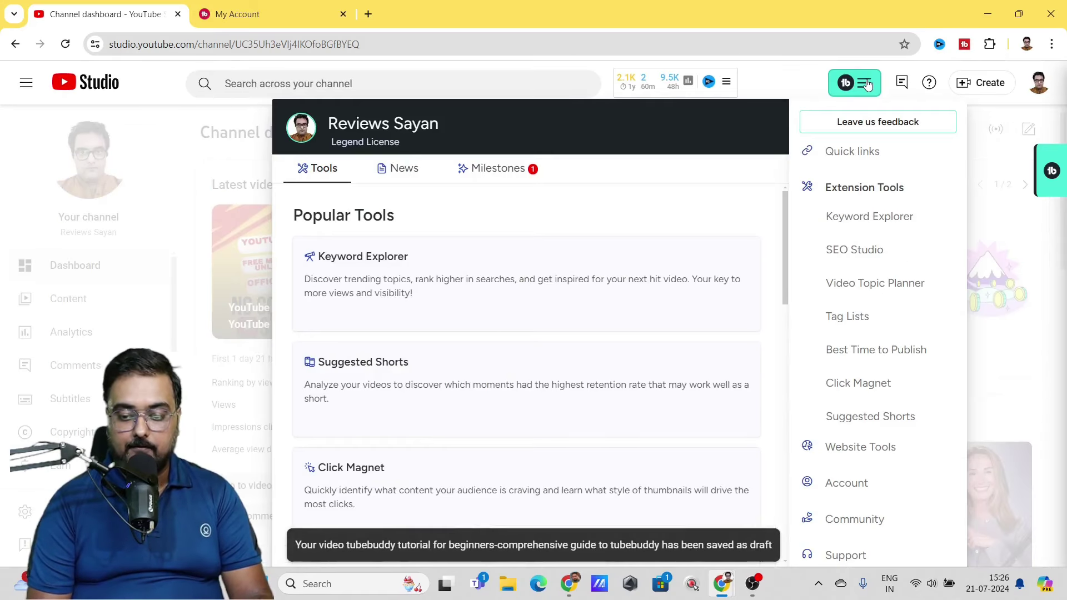
{"action": "left_click", "coordinate": [864, 350]}
{"action": "left_click_drag", "start_coordinate": [1061, 243], "coordinate": [1064, 336]}
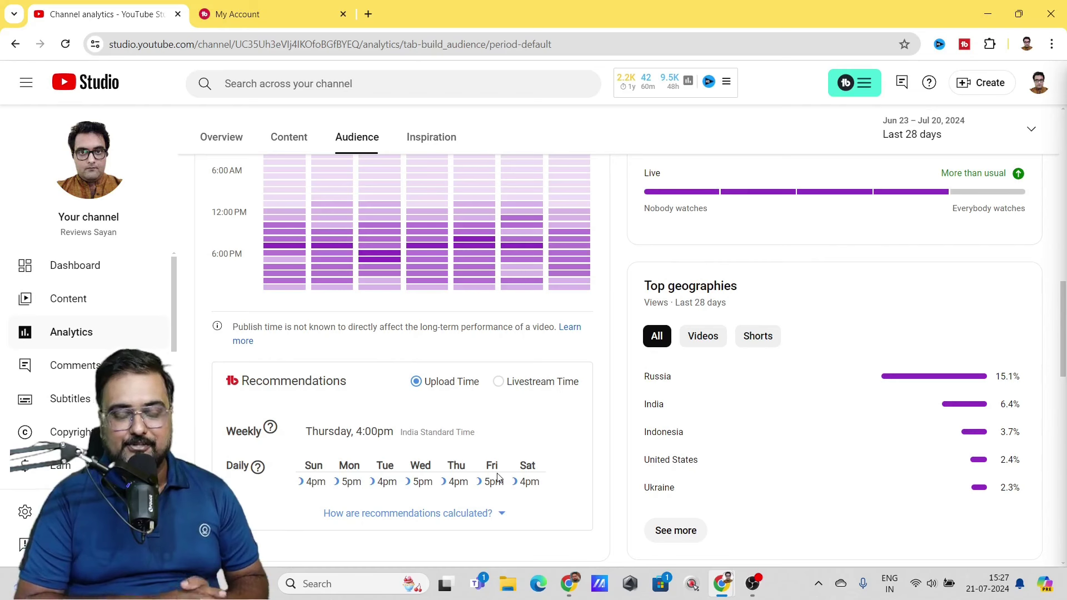
- Start Click Magnet and view the channel's Power Rankings
{"action": "left_click", "coordinate": [863, 84]}
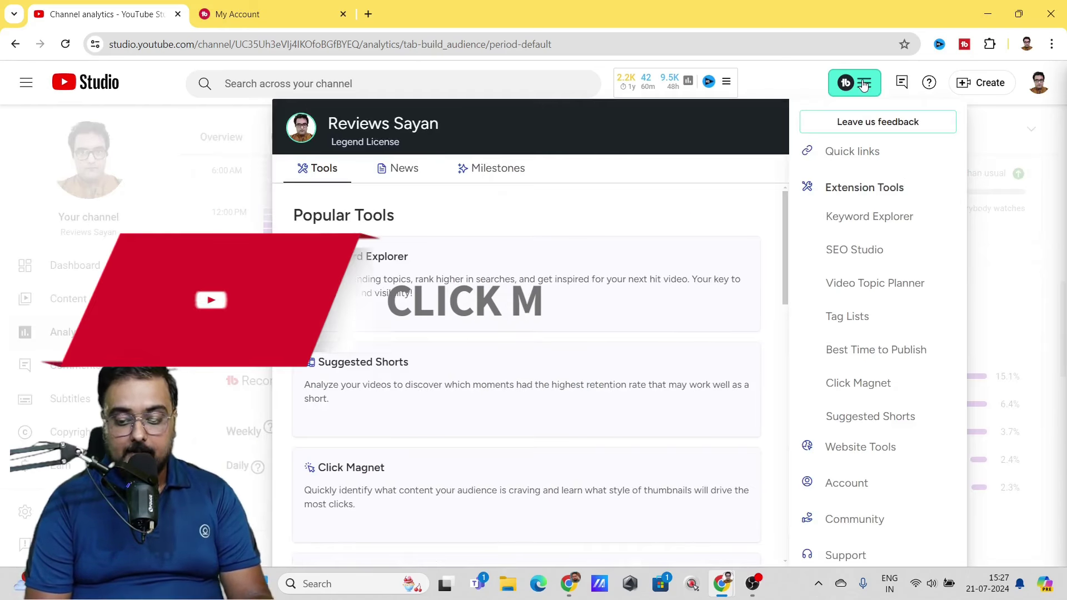
{"action": "left_click", "coordinate": [887, 384]}
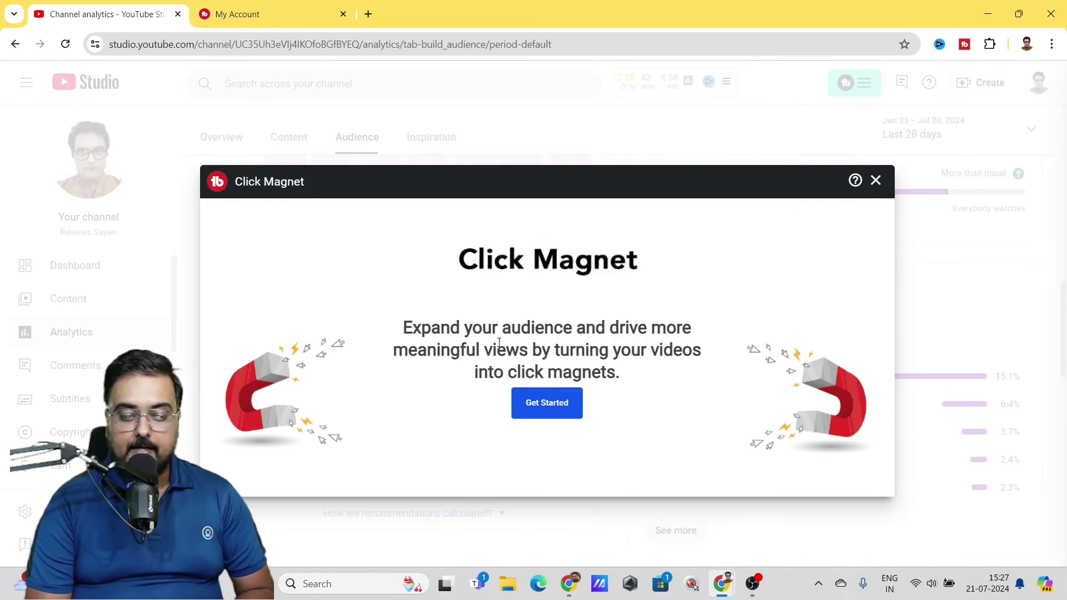
{"action": "left_click", "coordinate": [553, 404]}
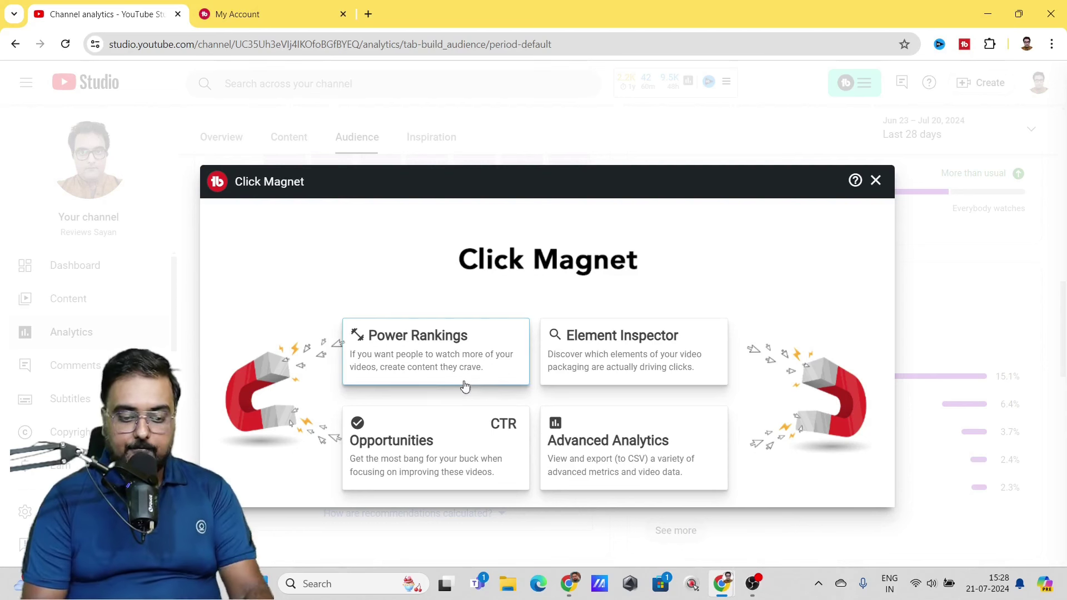
{"action": "left_click", "coordinate": [466, 347]}
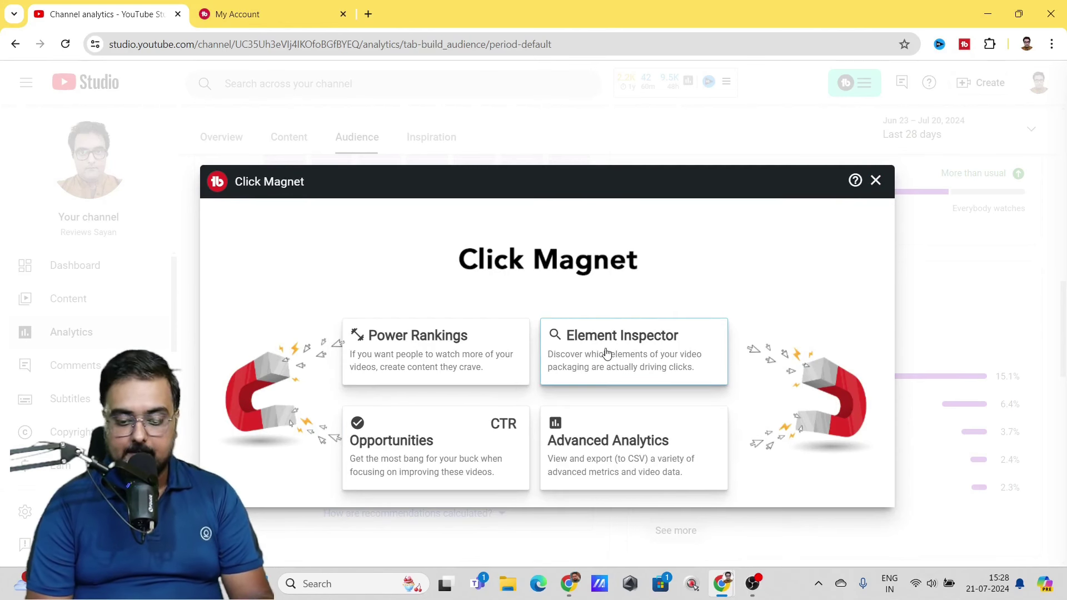
- Compare thumbnail click-through rates in Element Inspector by face versus no face, emotions and face sizes, and return to the Click Magnet overview
{"action": "left_click", "coordinate": [606, 354]}
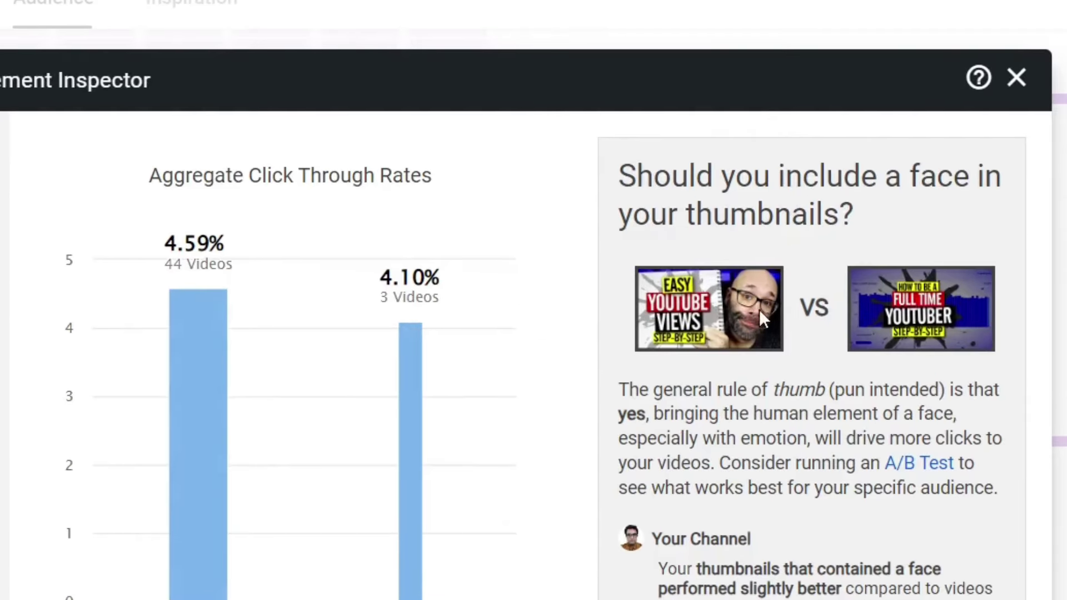
{"action": "mouse_move", "coordinate": [246, 262]}
{"action": "mouse_move", "coordinate": [502, 305]}
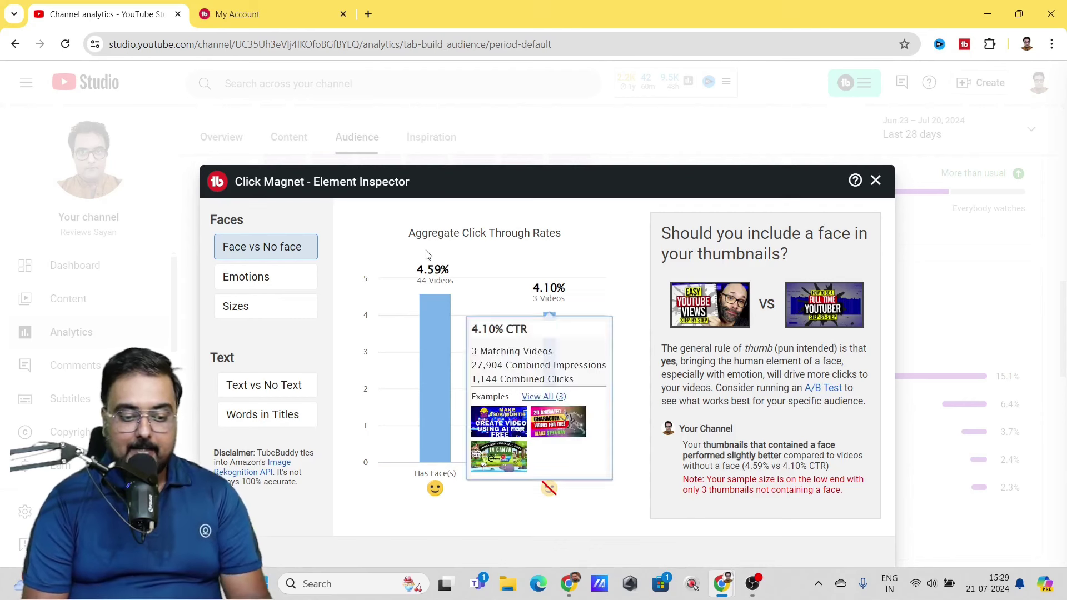
{"action": "left_click", "coordinate": [274, 282]}
{"action": "mouse_move", "coordinate": [401, 315]}
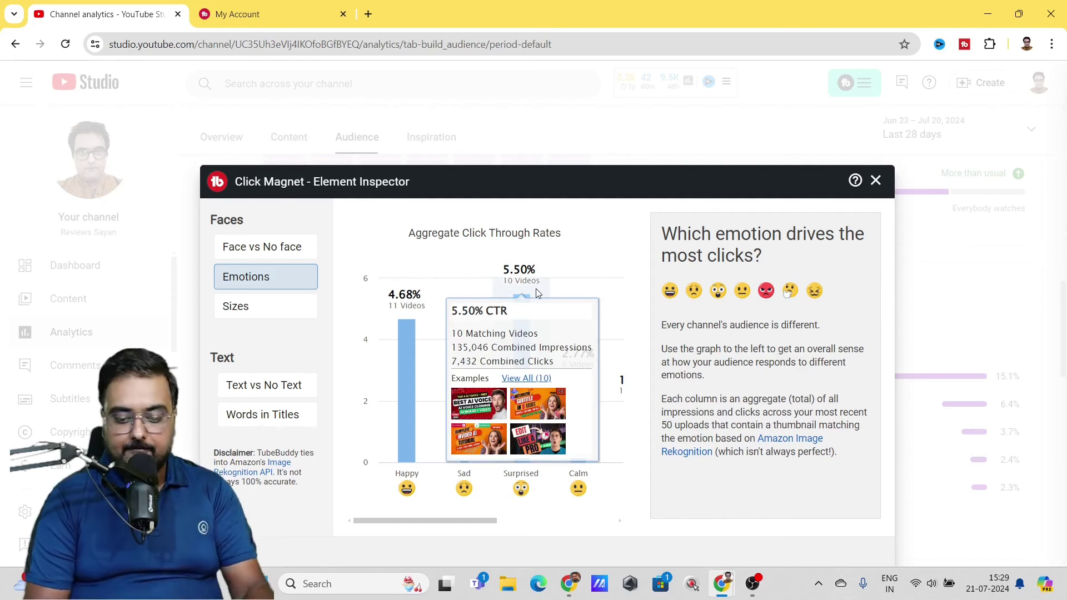
{"action": "mouse_move", "coordinate": [580, 344]}
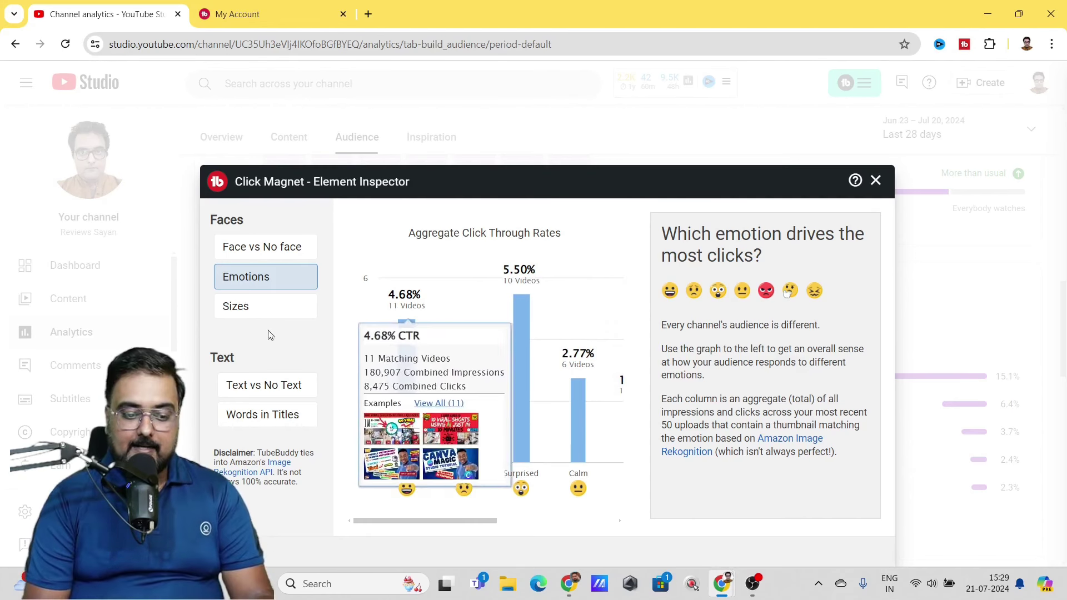
{"action": "left_click", "coordinate": [252, 313]}
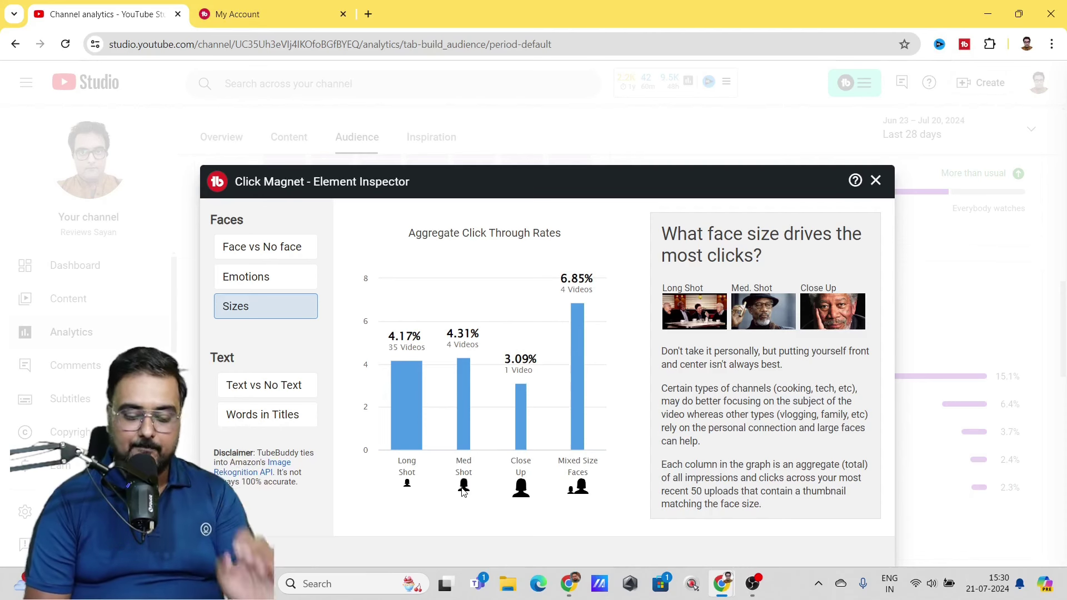
{"action": "left_click", "coordinate": [234, 519]}
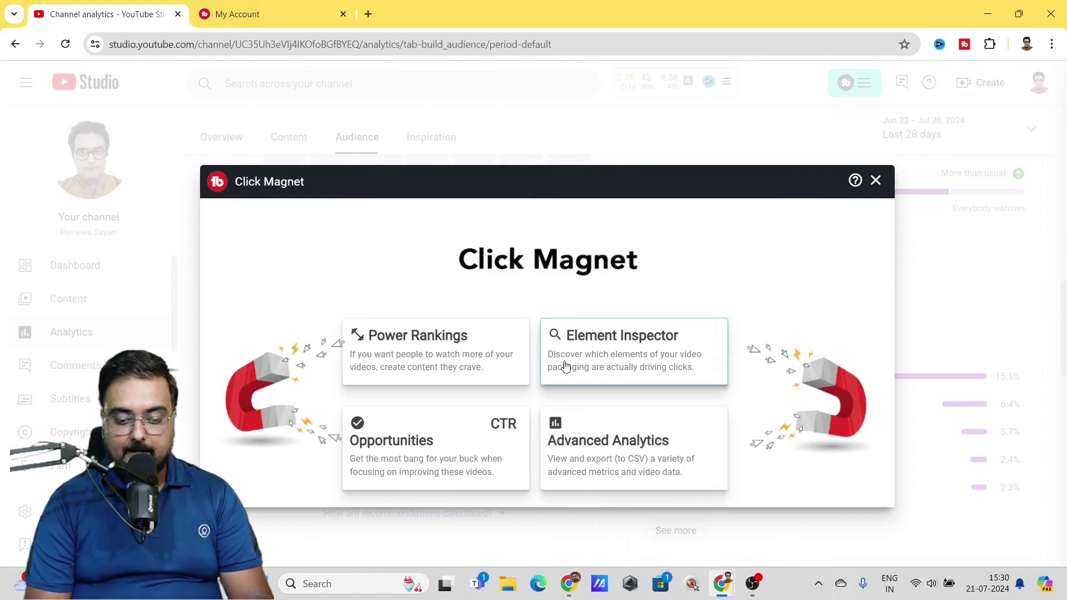
- View the CTR opportunities and the A/B test setup page for the "100 Viral YouTube Shorts In 15 Minutes" video, and return to Click Magnet
{"action": "left_click", "coordinate": [466, 440]}
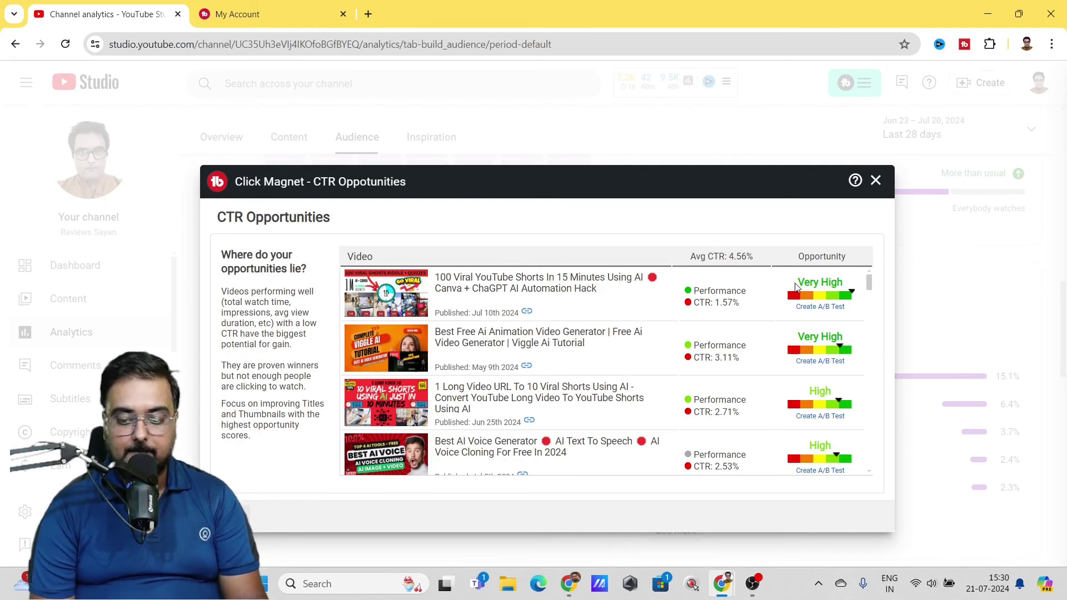
{"action": "left_click", "coordinate": [813, 309]}
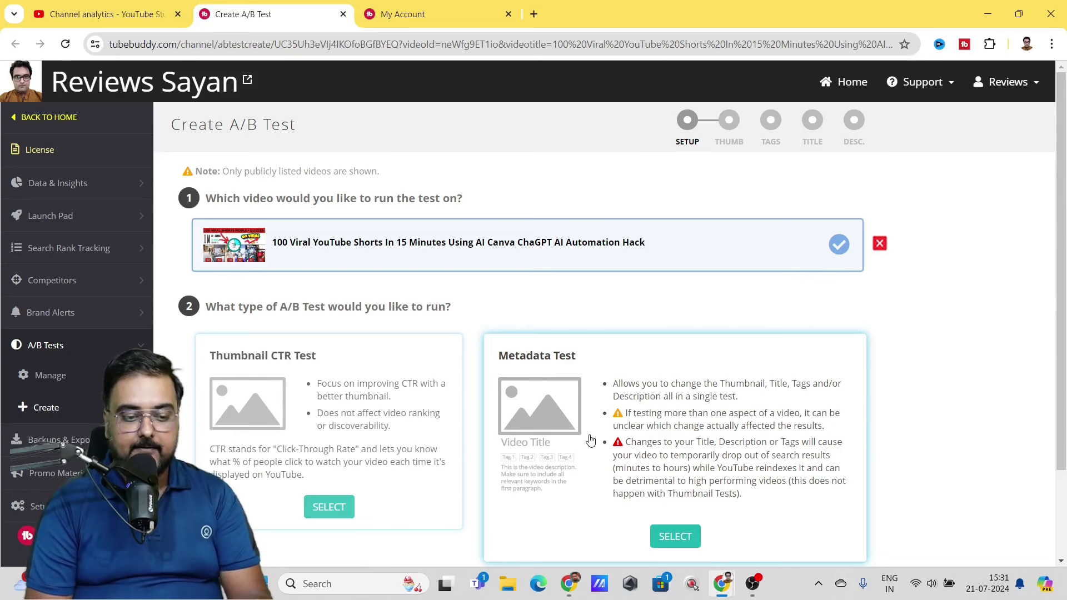
{"action": "key", "text": "ctrl+shift+Tab"}
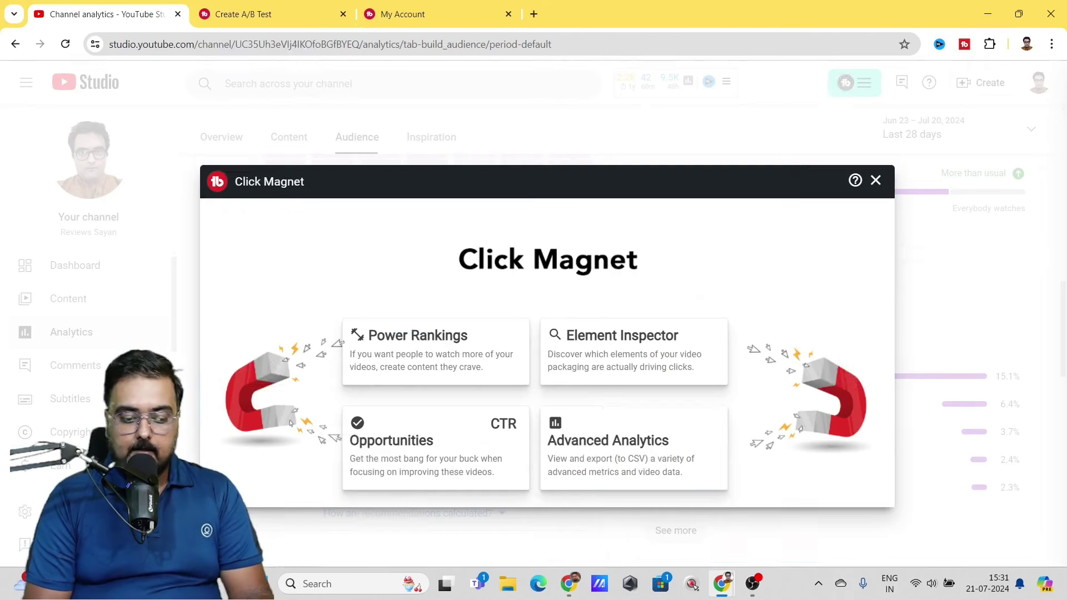
- View Click Magnet's Advanced Analytics for the channel's videos and close Click Magnet
{"action": "left_click", "coordinate": [610, 433]}
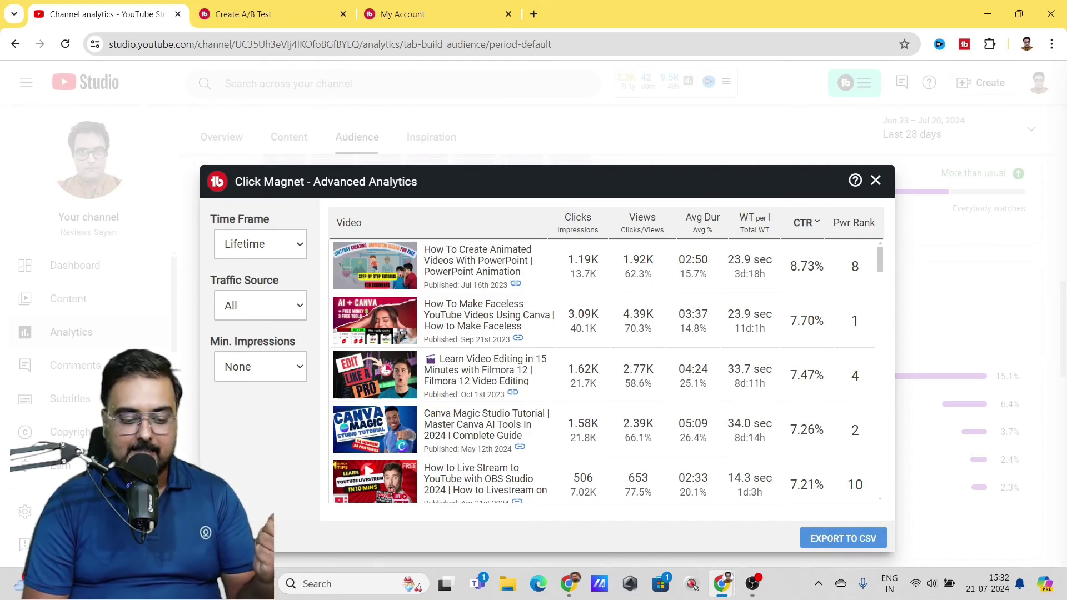
{"action": "key", "text": "Escape"}
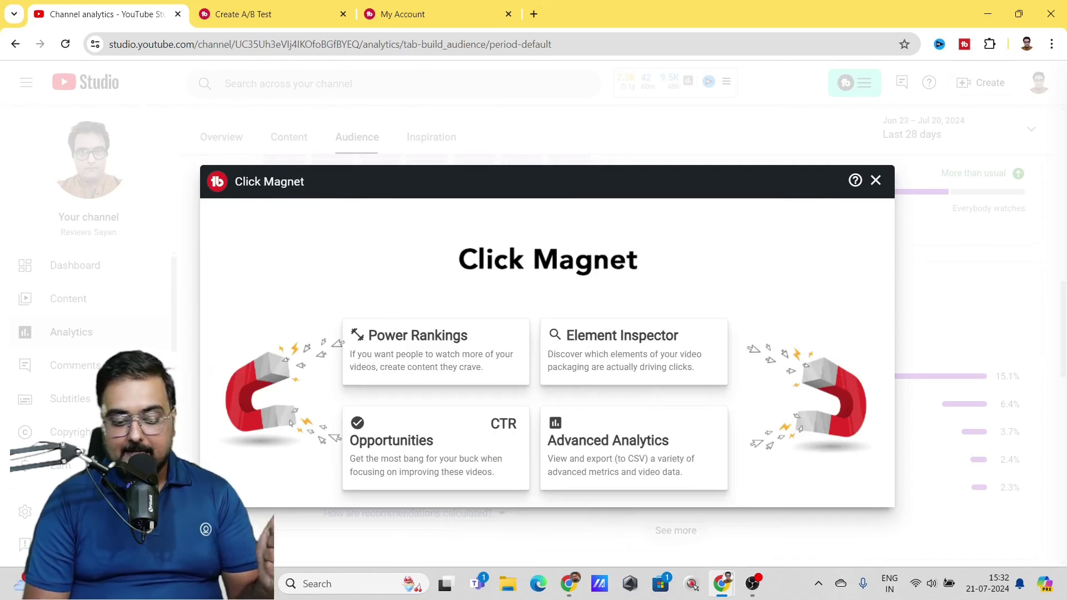
{"action": "left_click", "coordinate": [876, 182]}
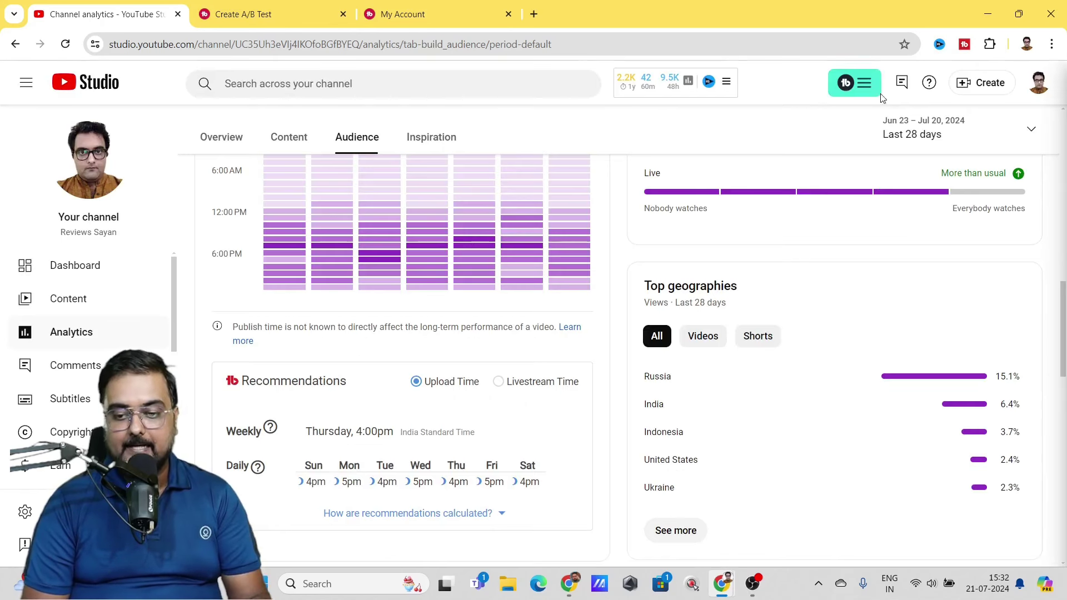
- View TubeBuddy's Suggested Shorts and highlight the recommended clip time range of the "STOP Using D-ID" video
{"action": "left_click", "coordinate": [873, 86]}
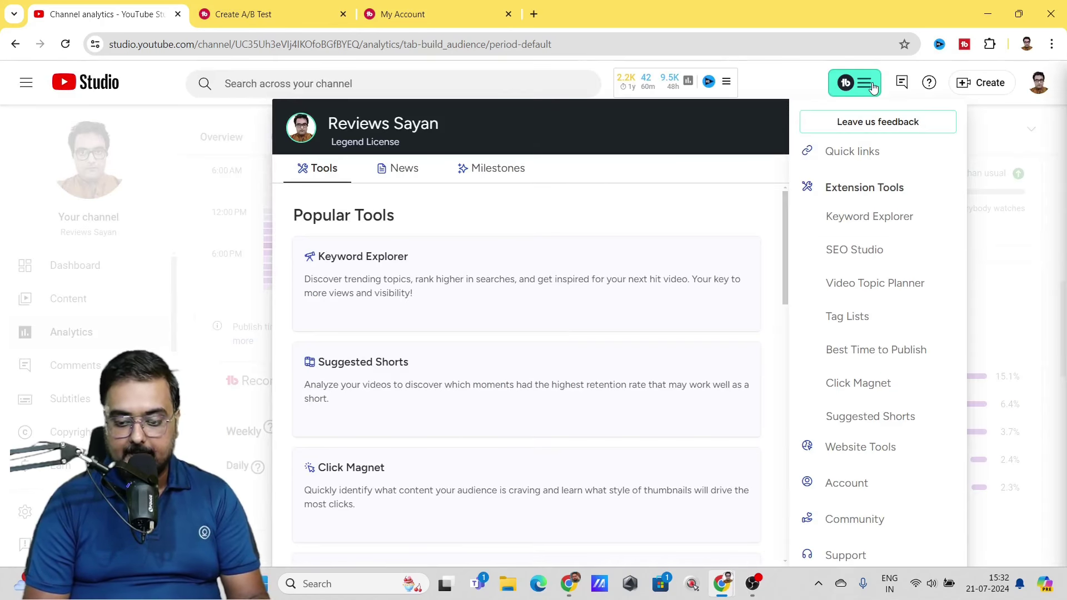
{"action": "left_click", "coordinate": [876, 421]}
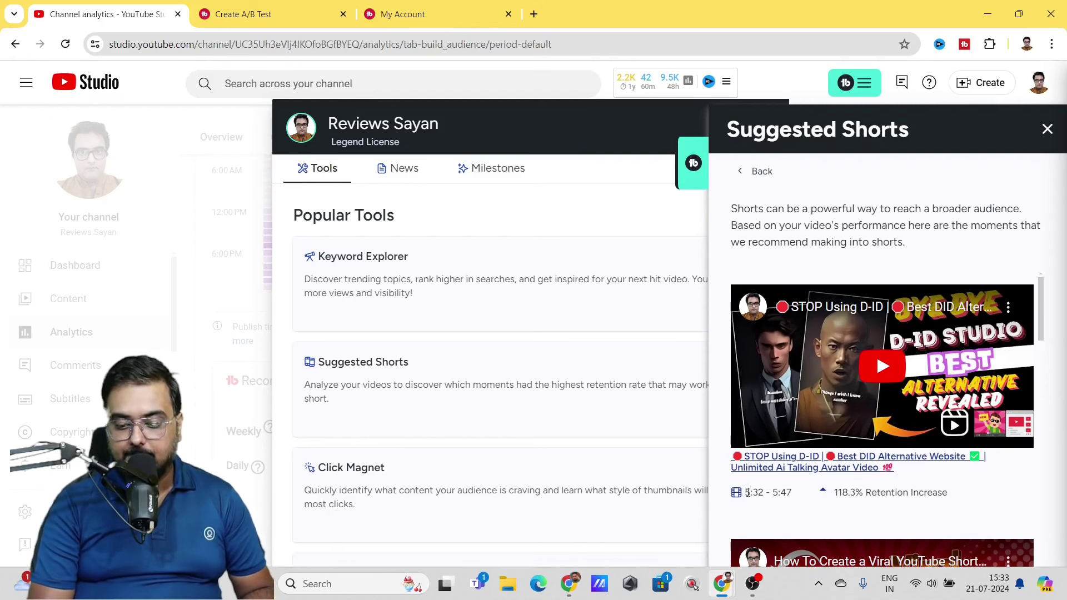
{"action": "left_click_drag", "start_coordinate": [768, 490], "coordinate": [792, 493]}
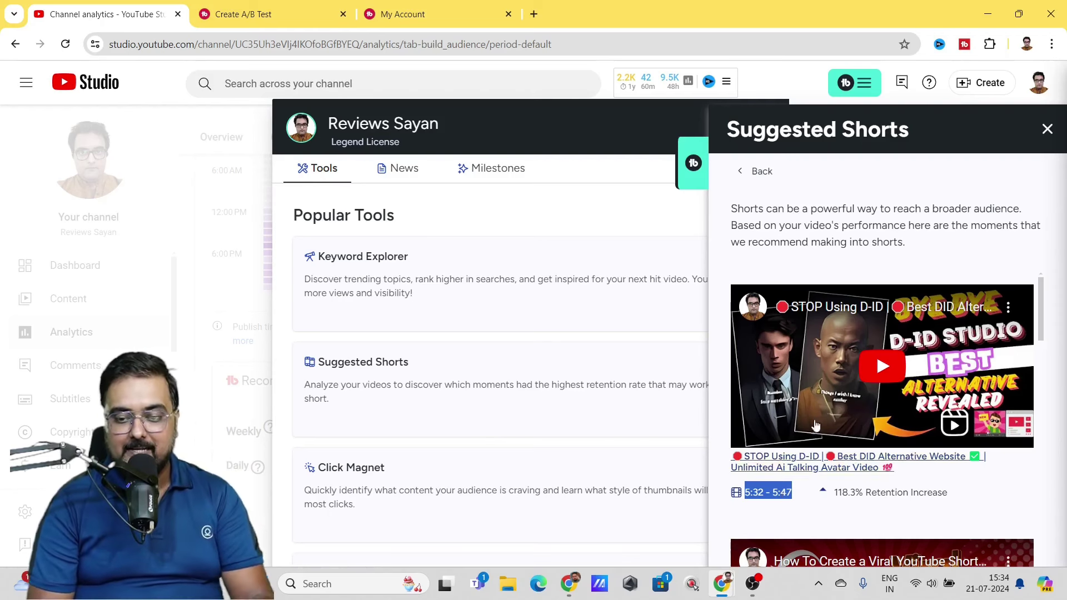
- Visit the Launch Pad among TubeBuddy's website tools and view its upload Checklist Template
{"action": "left_click", "coordinate": [862, 93]}
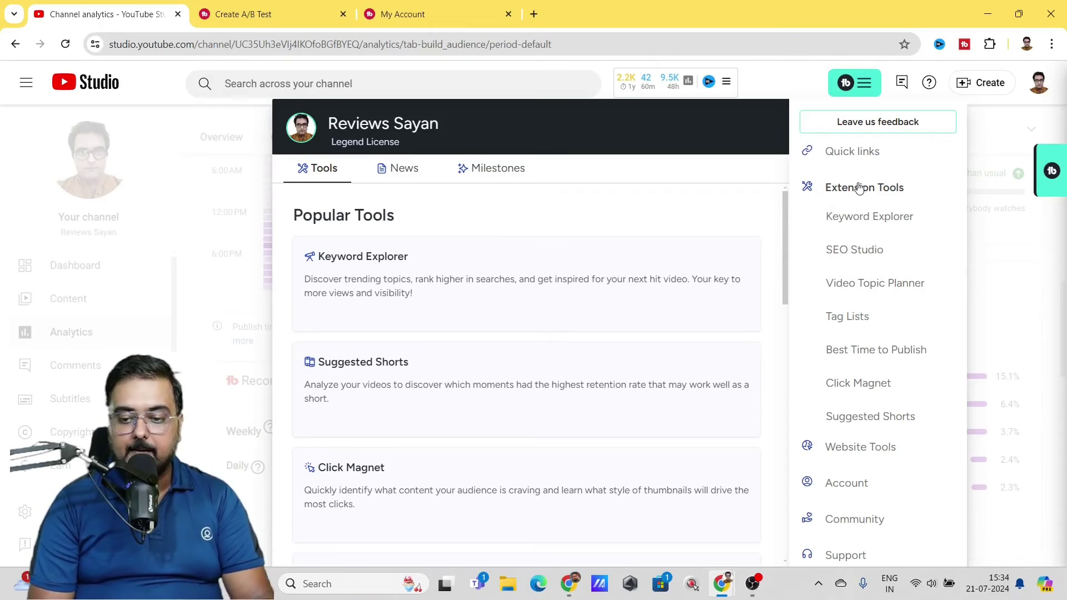
{"action": "left_click", "coordinate": [859, 453]}
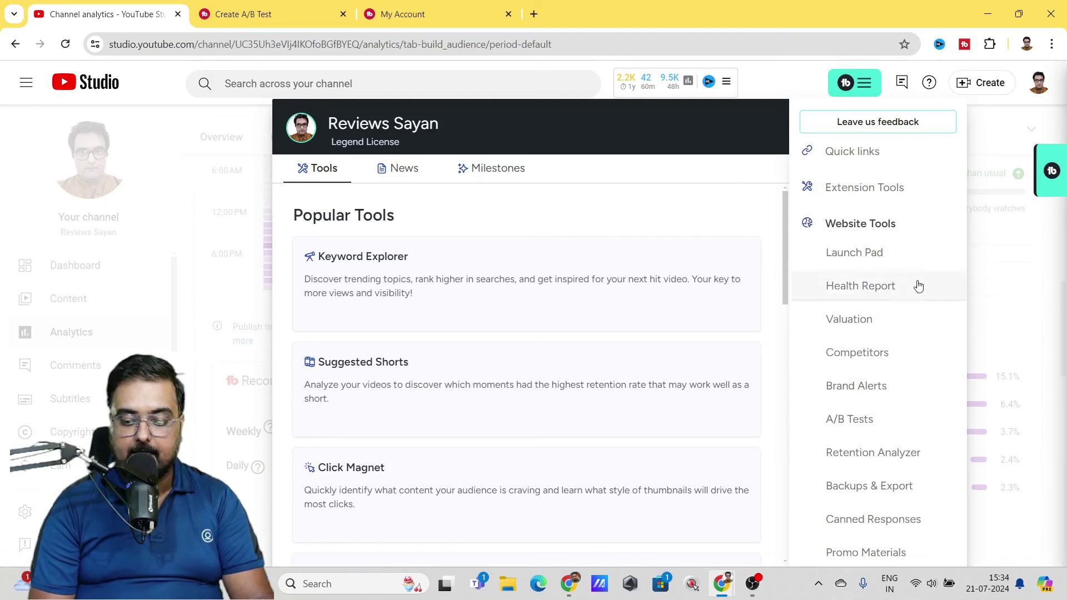
{"action": "left_click", "coordinate": [870, 261]}
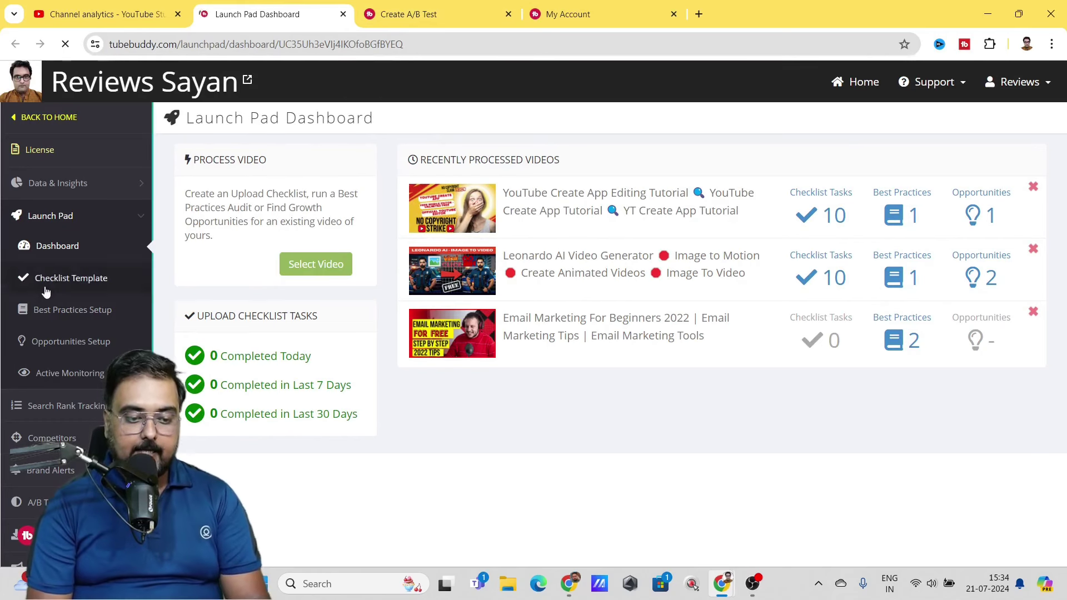
{"action": "left_click", "coordinate": [49, 284]}
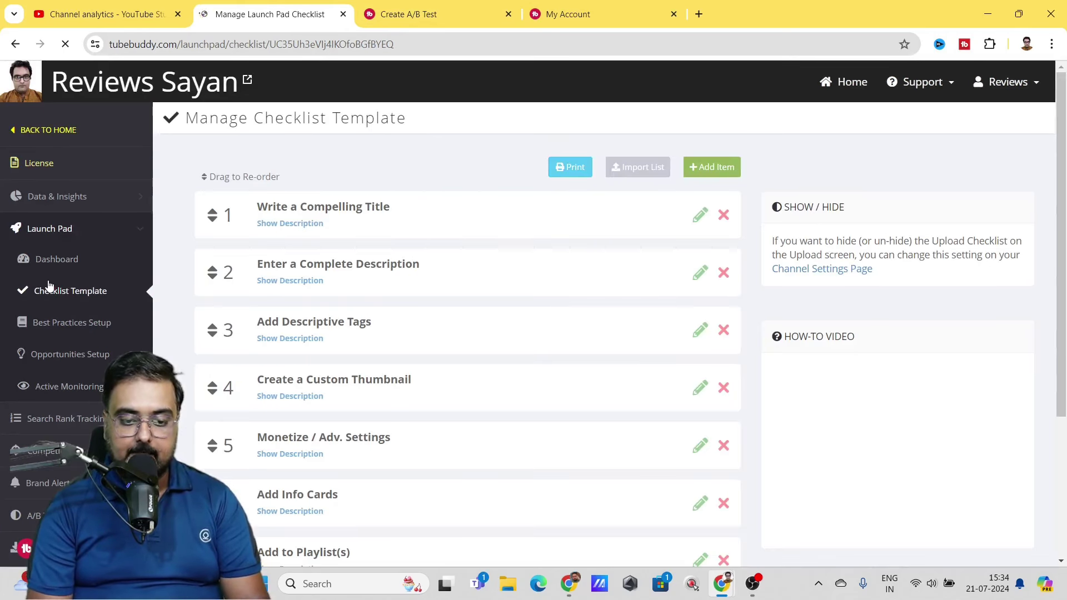
{"action": "scroll", "coordinate": [356, 232], "scroll_direction": "down", "scroll_amount": 1}
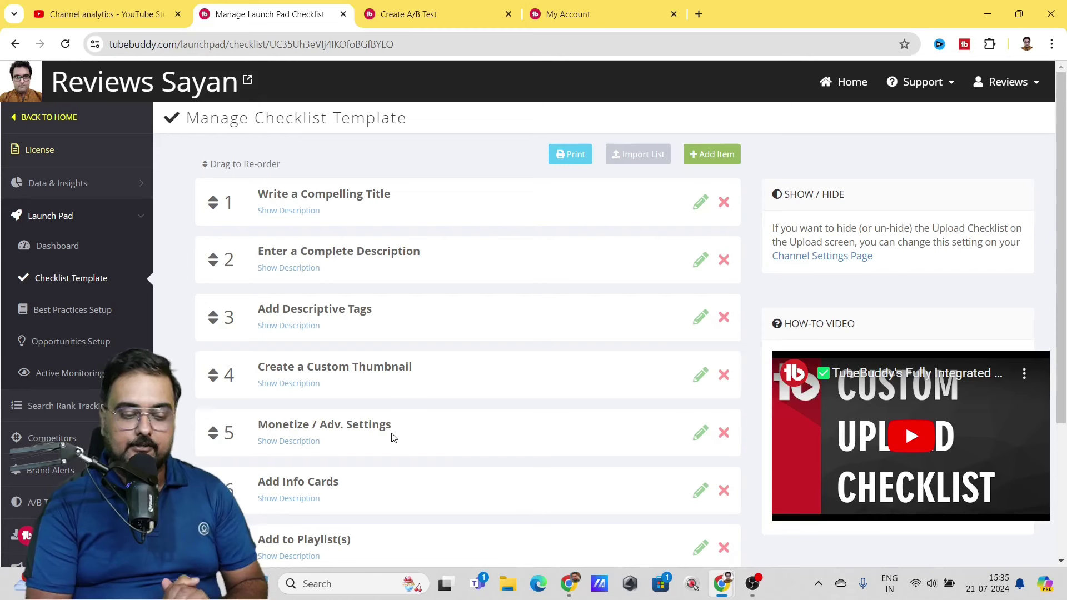
- Review the Launch Pad's setup pages for Best Practices, Opportunities and Active Monitoring, highlighting the audience retention and community items under Opportunities
{"action": "left_click", "coordinate": [54, 311]}
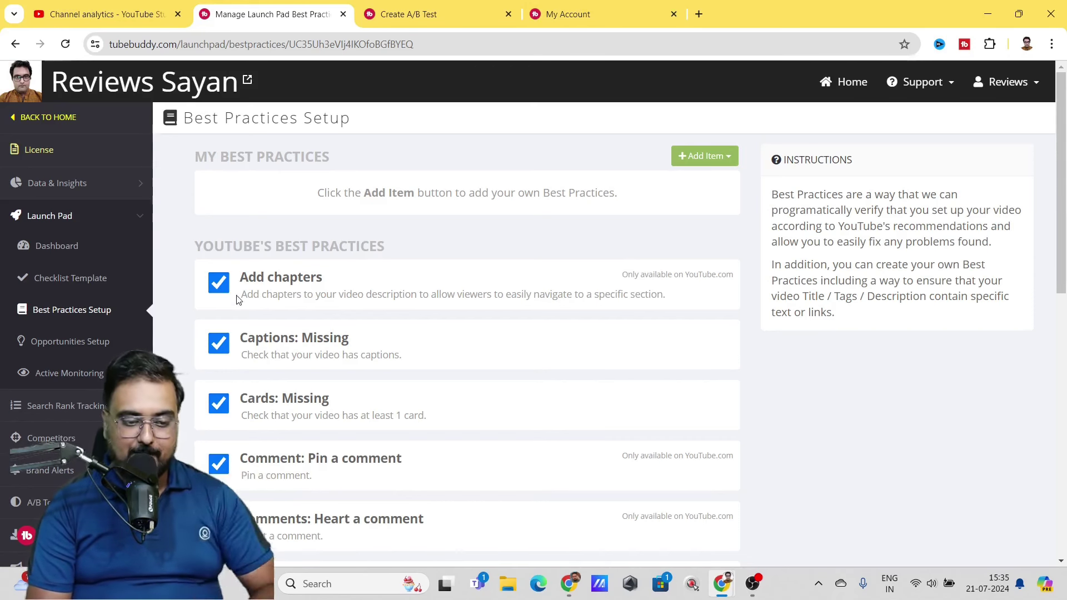
{"action": "left_click", "coordinate": [65, 343]}
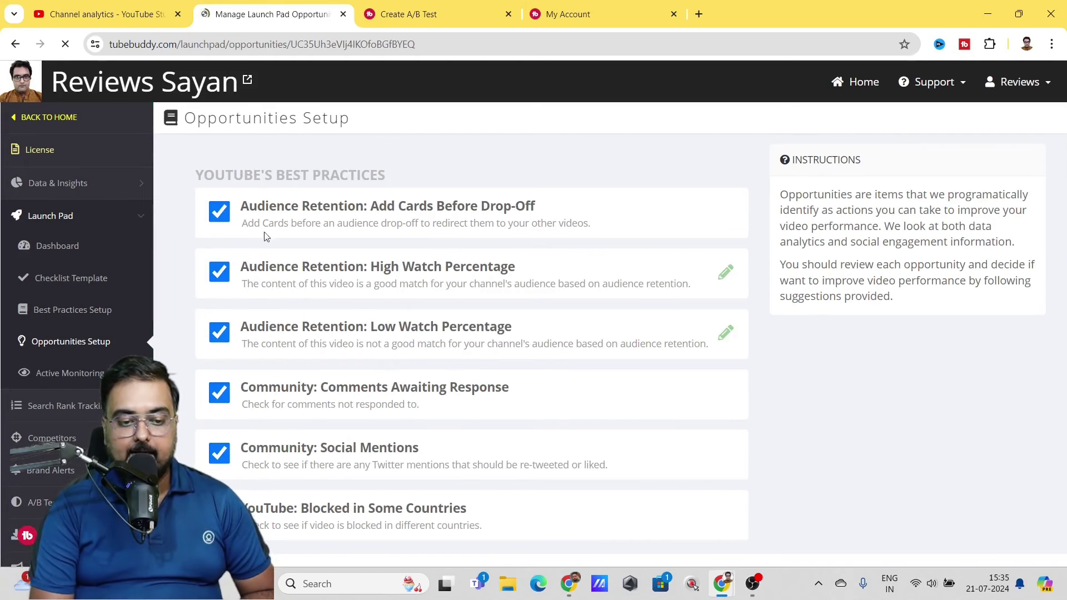
{"action": "left_click_drag", "start_coordinate": [290, 202], "coordinate": [470, 207]}
{"action": "left_click_drag", "start_coordinate": [302, 268], "coordinate": [435, 268]}
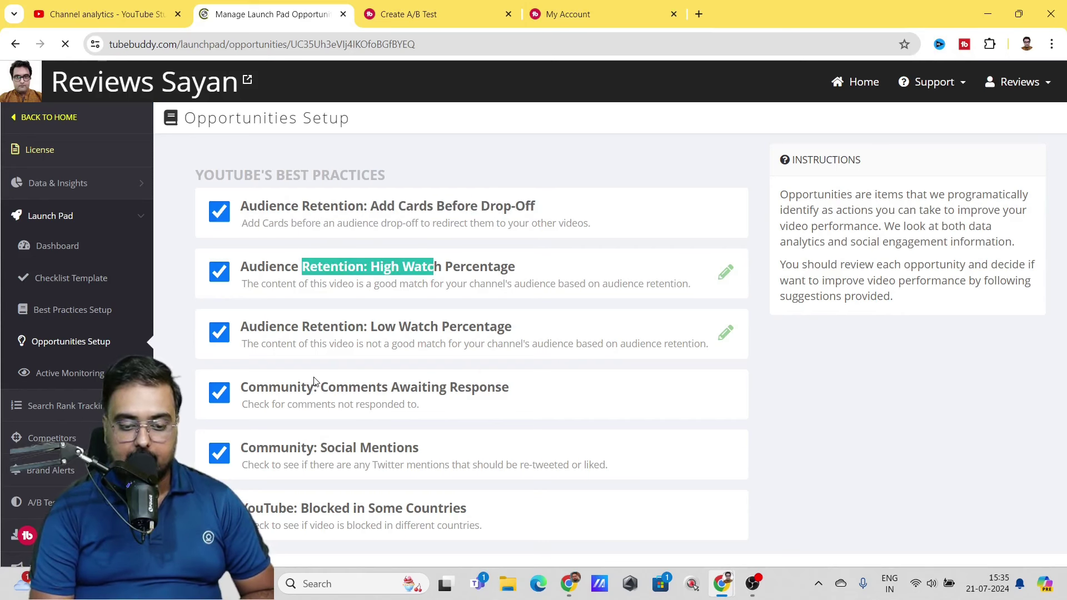
{"action": "left_click_drag", "start_coordinate": [280, 387], "coordinate": [510, 390]}
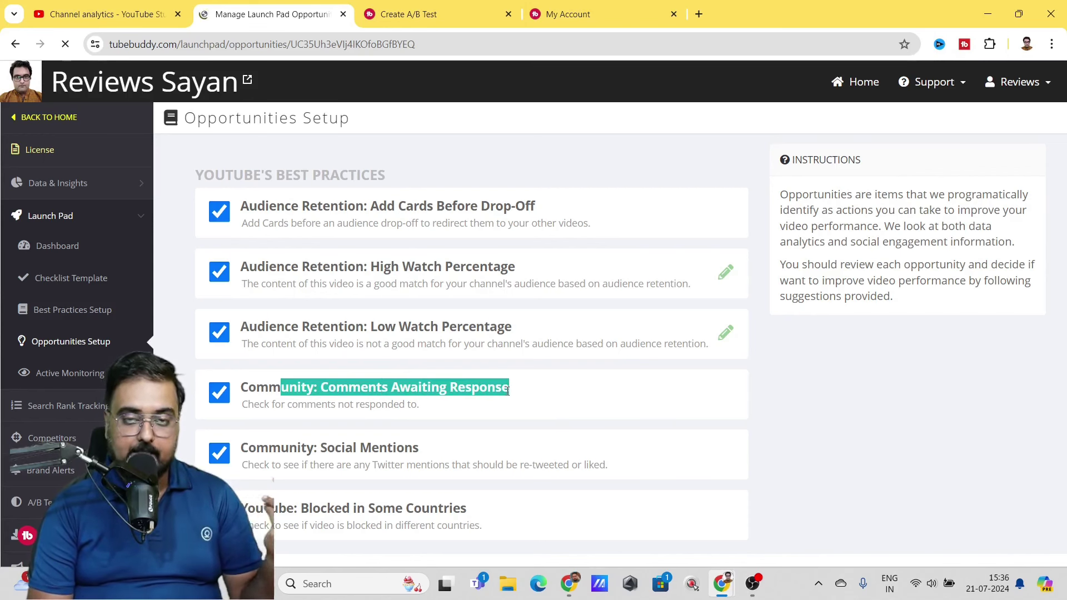
{"action": "left_click_drag", "start_coordinate": [419, 448], "coordinate": [239, 448]}
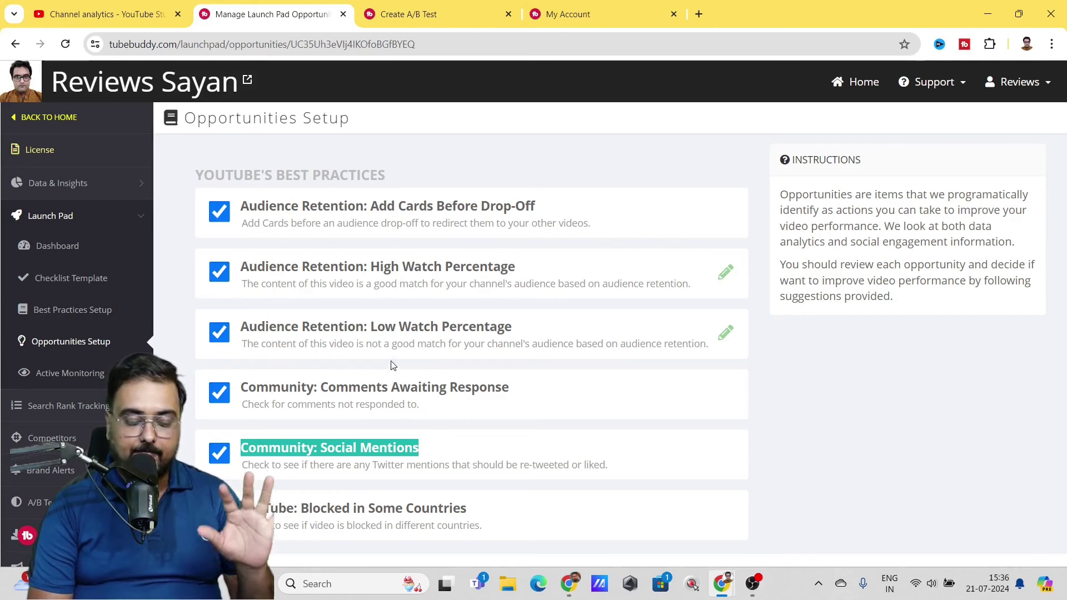
{"action": "left_click", "coordinate": [55, 376]}
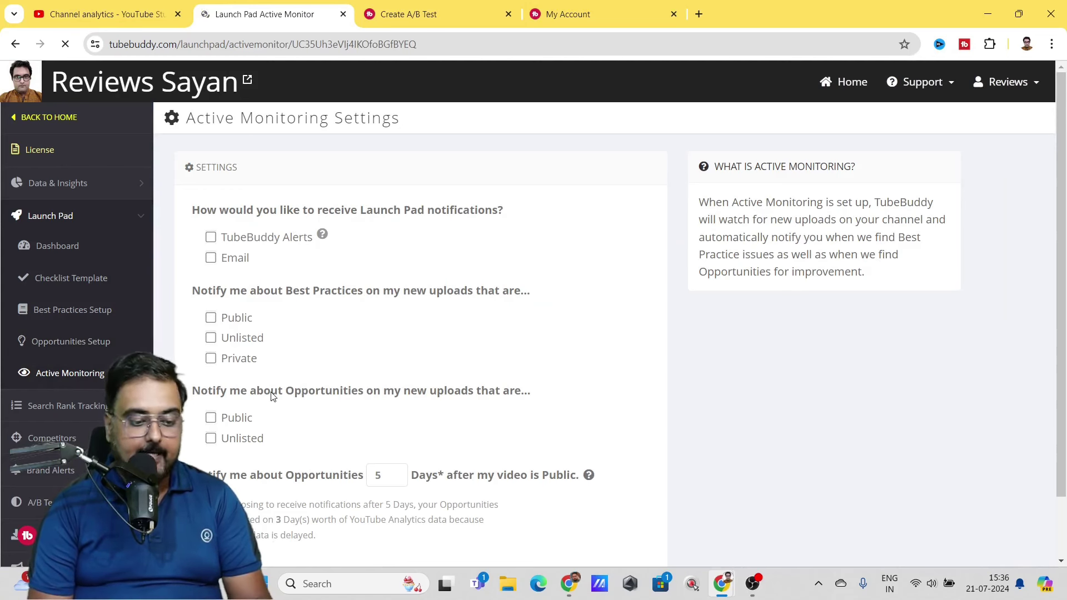
- View the Search Rank Tracking keywords, check the YouTube results for "canva magic studio tutorial", and return to the keyword list
{"action": "left_click", "coordinate": [87, 407]}
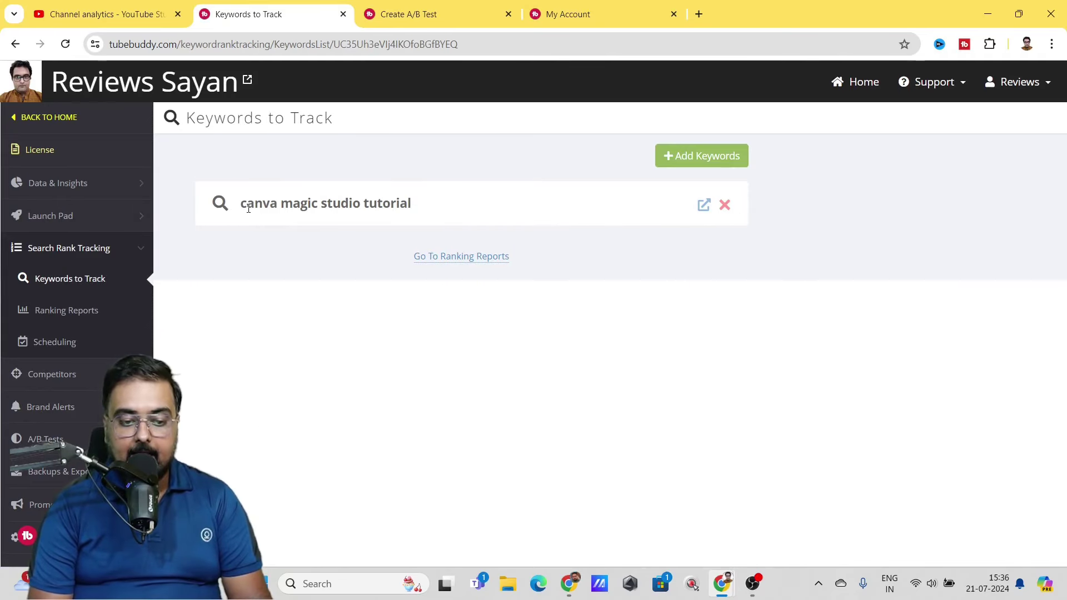
{"action": "left_click_drag", "start_coordinate": [241, 202], "coordinate": [425, 204]}
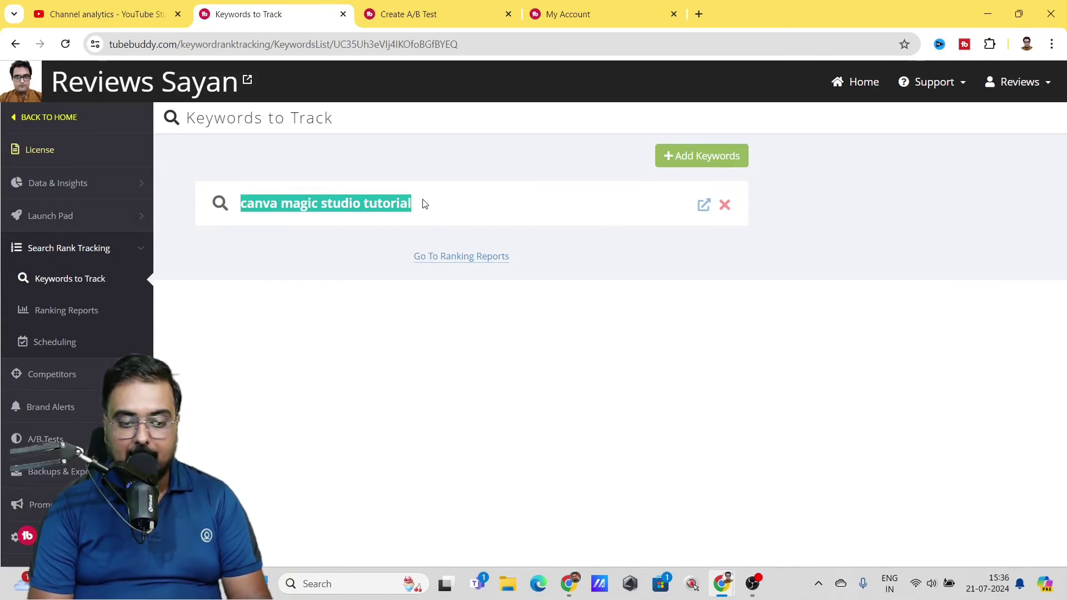
{"action": "left_click", "coordinate": [703, 209]}
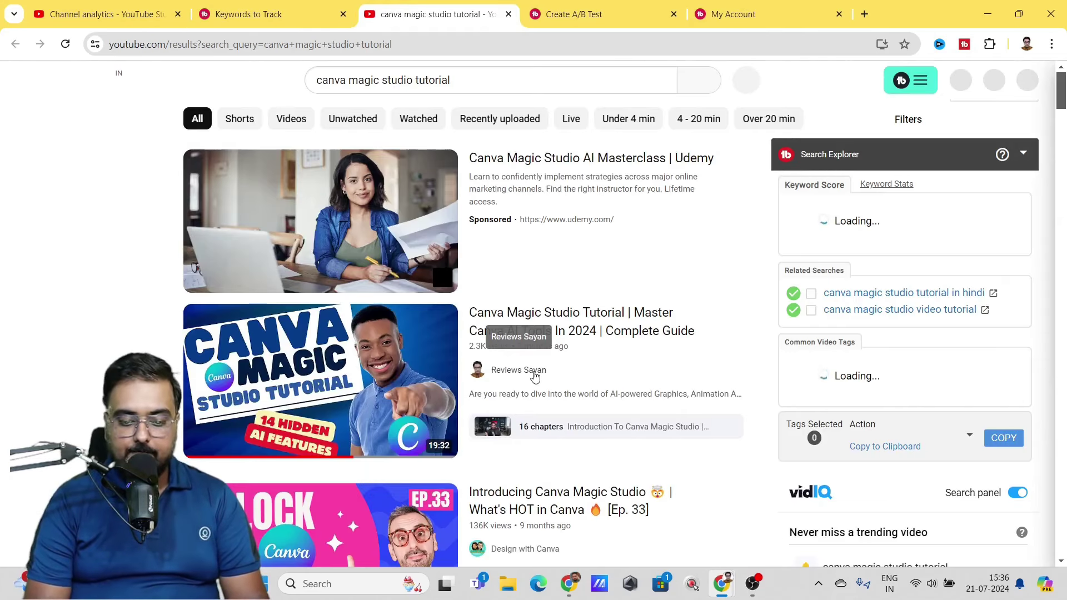
{"action": "left_click", "coordinate": [296, 17]}
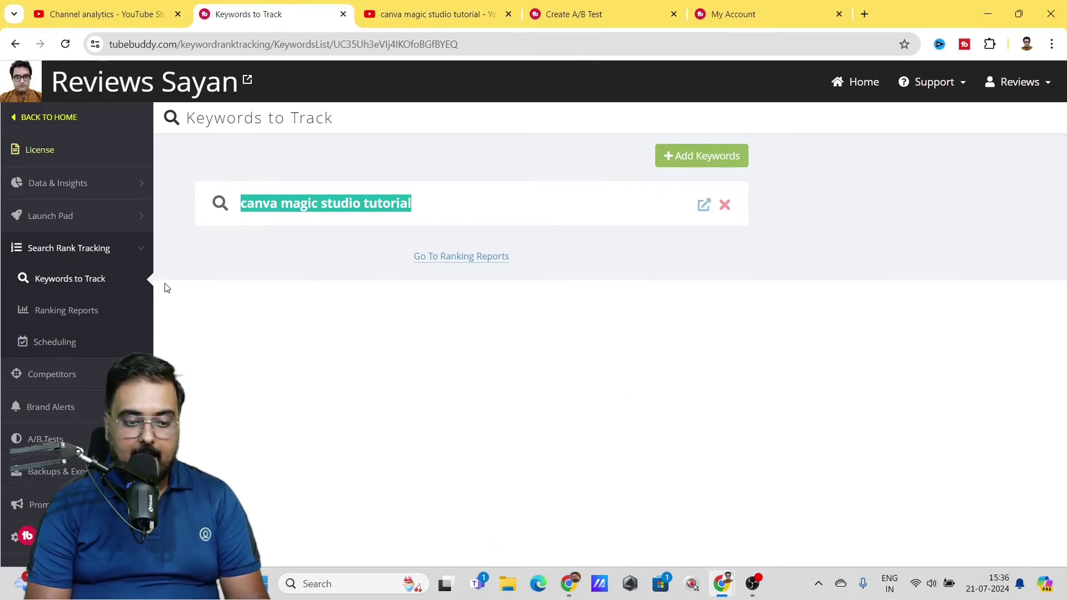
- View the Jul 20, 2024 keyword ranking report and the Ranking Report Schedule settings
{"action": "left_click", "coordinate": [72, 313]}
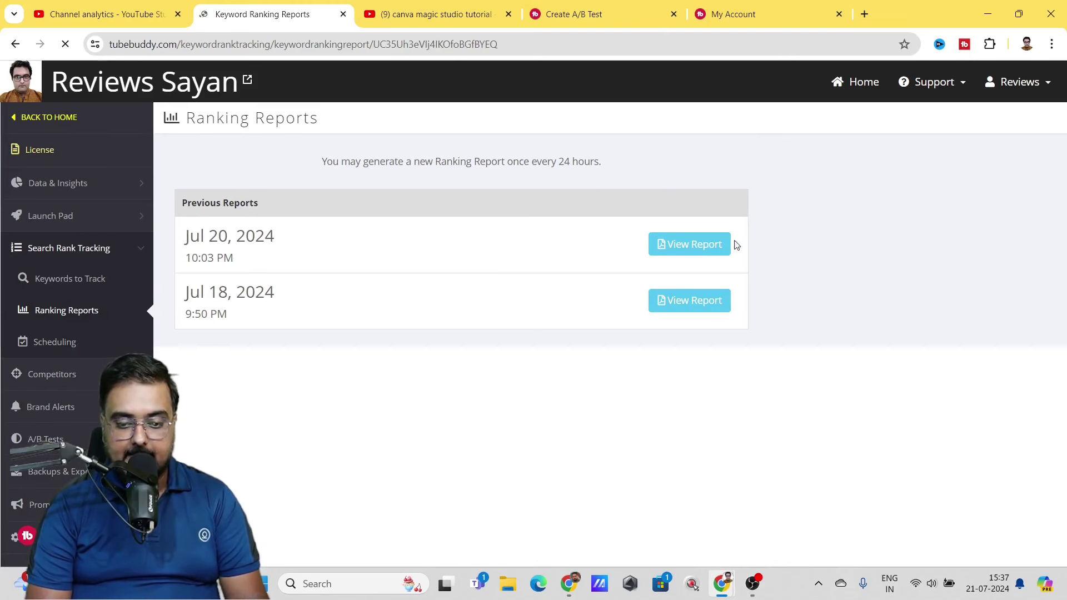
{"action": "left_click", "coordinate": [699, 240]}
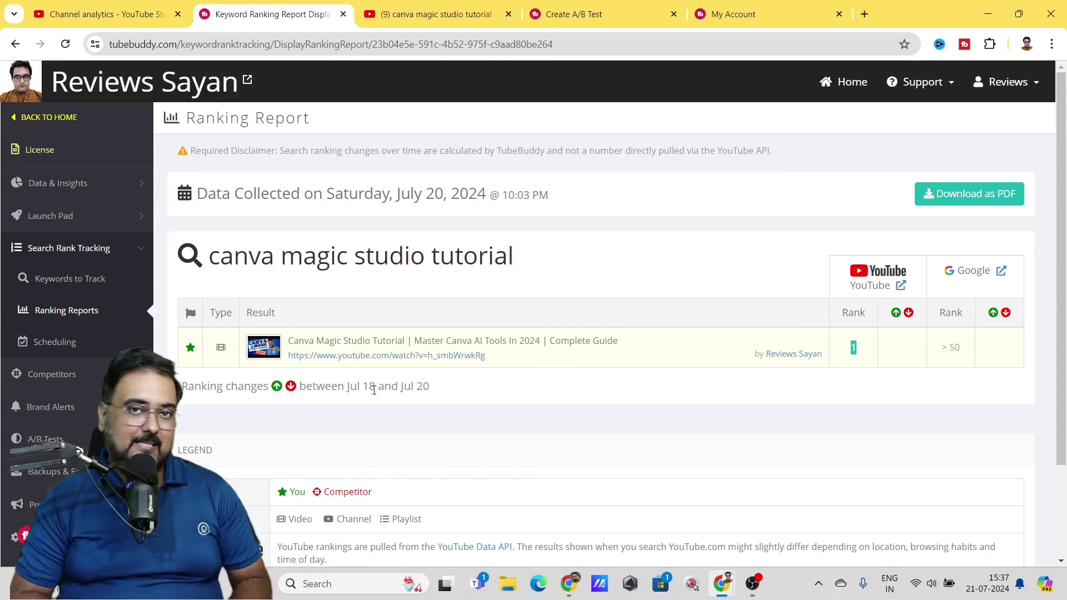
{"action": "left_click", "coordinate": [57, 342]}
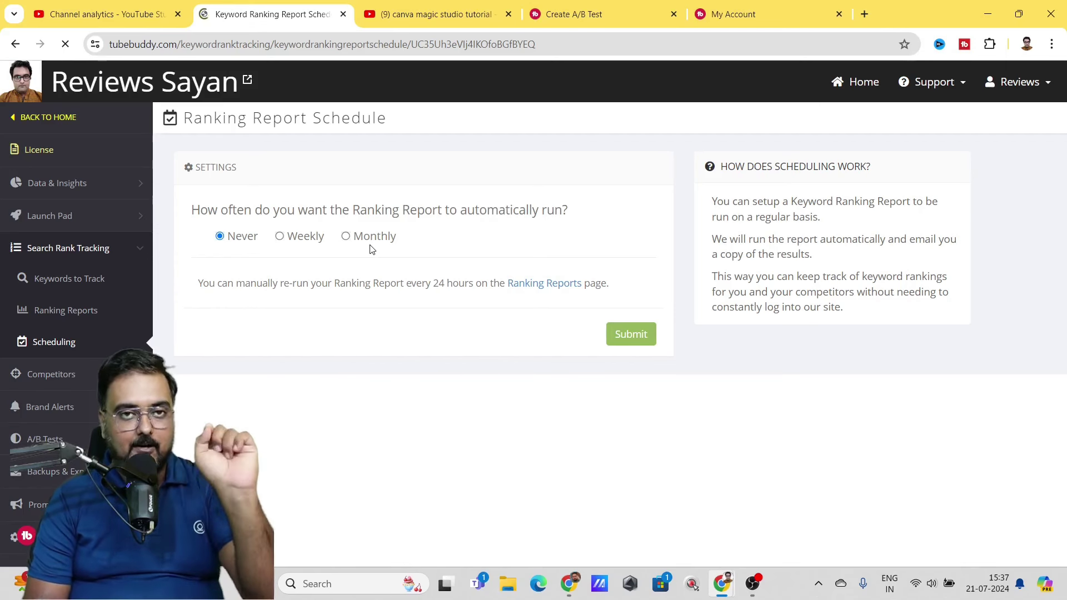
- View the tracked competitors and compare lifetime views, subscribers and uploads in the Competitor Scorecard
{"action": "left_click", "coordinate": [78, 375]}
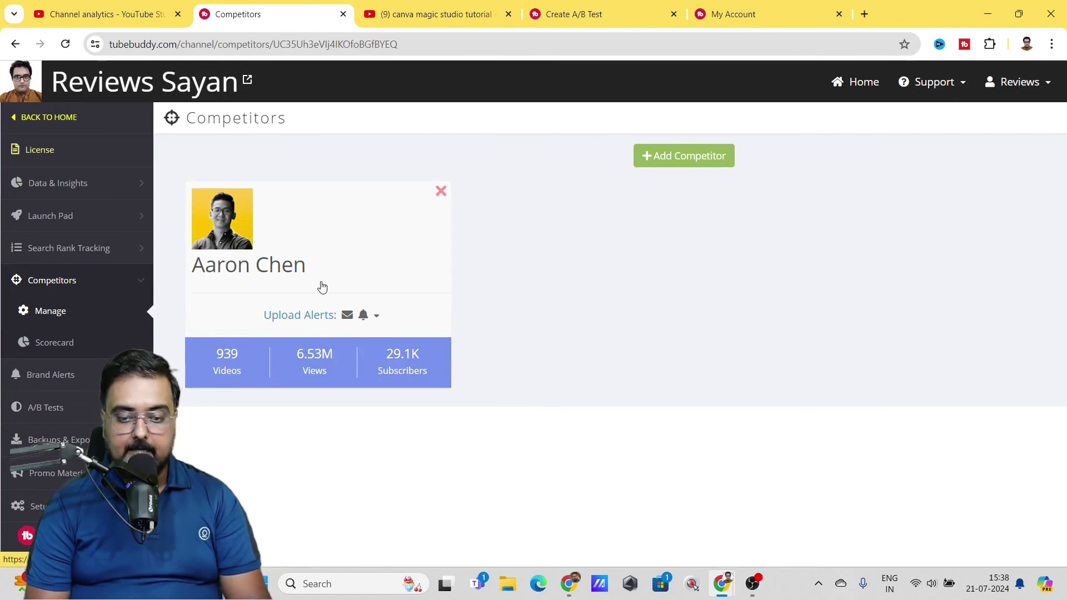
{"action": "left_click", "coordinate": [44, 344]}
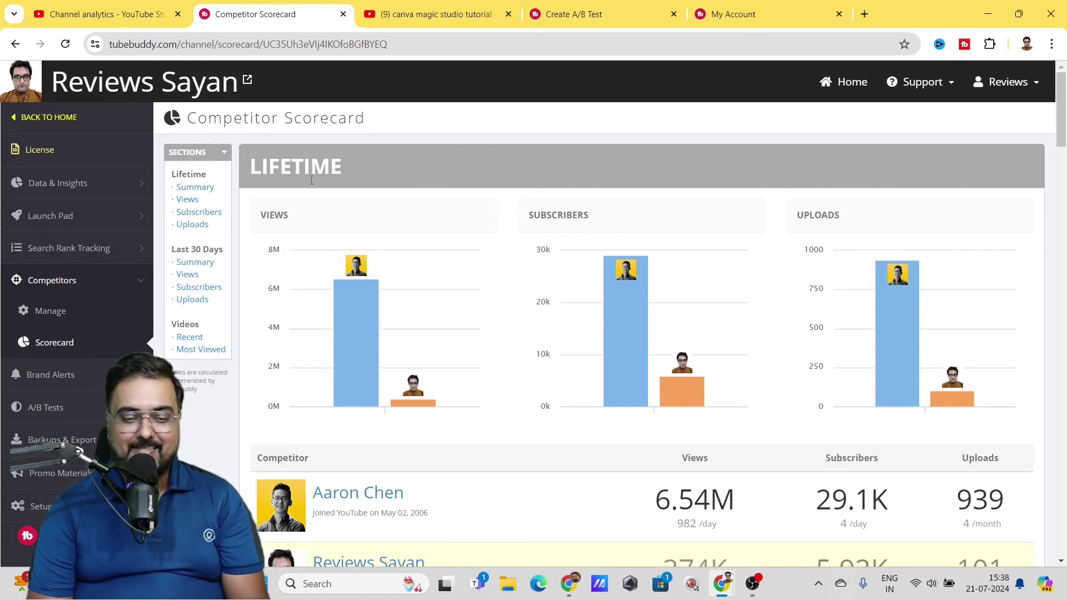
{"action": "left_click_drag", "start_coordinate": [242, 168], "coordinate": [362, 170]}
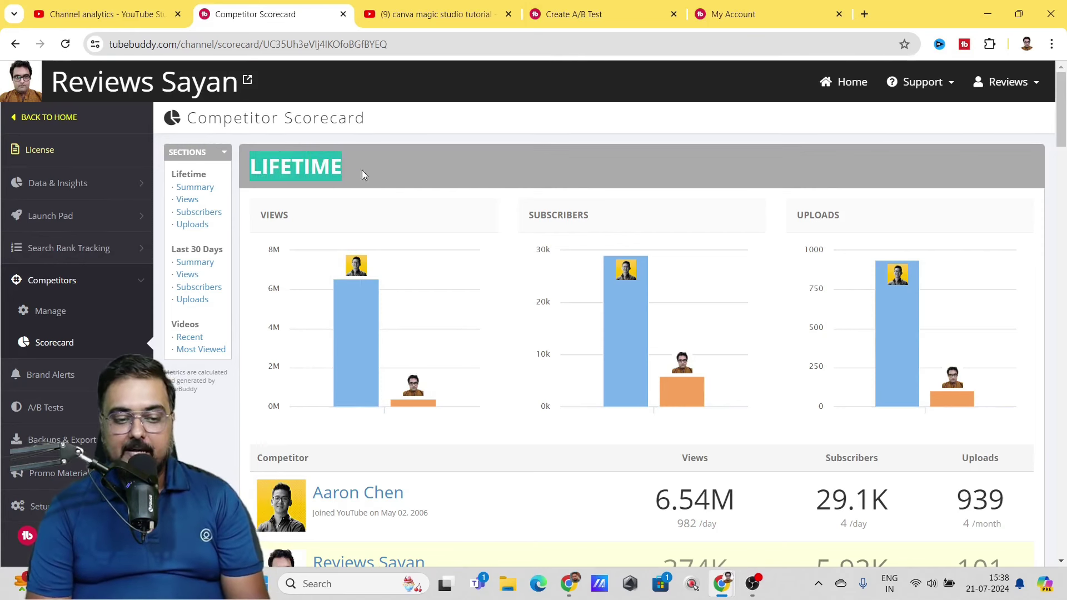
{"action": "mouse_move", "coordinate": [376, 334]}
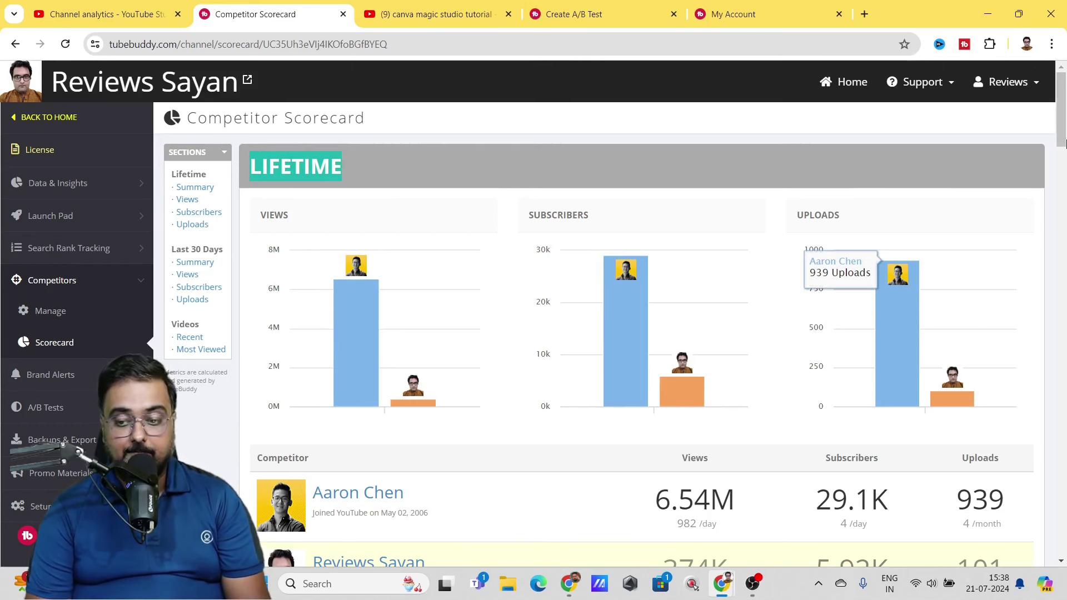
{"action": "left_click_drag", "start_coordinate": [1064, 114], "coordinate": [1064, 129]}
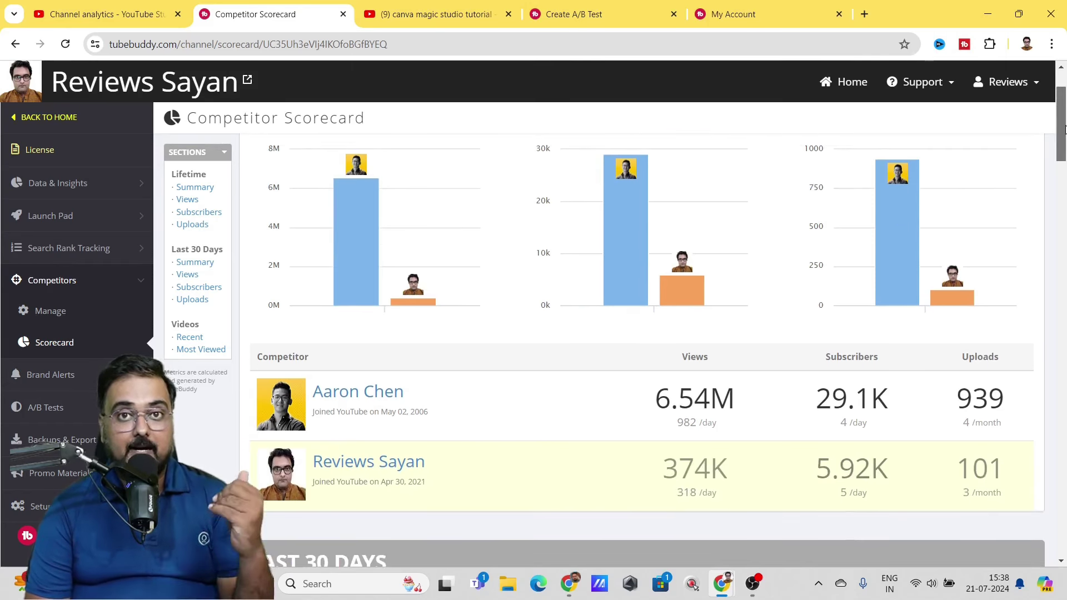
- Compare the last 30 days' views, subscribers and uploads for both channels in the Competitor Scorecard
{"action": "left_click_drag", "start_coordinate": [1064, 112], "coordinate": [1064, 163]}
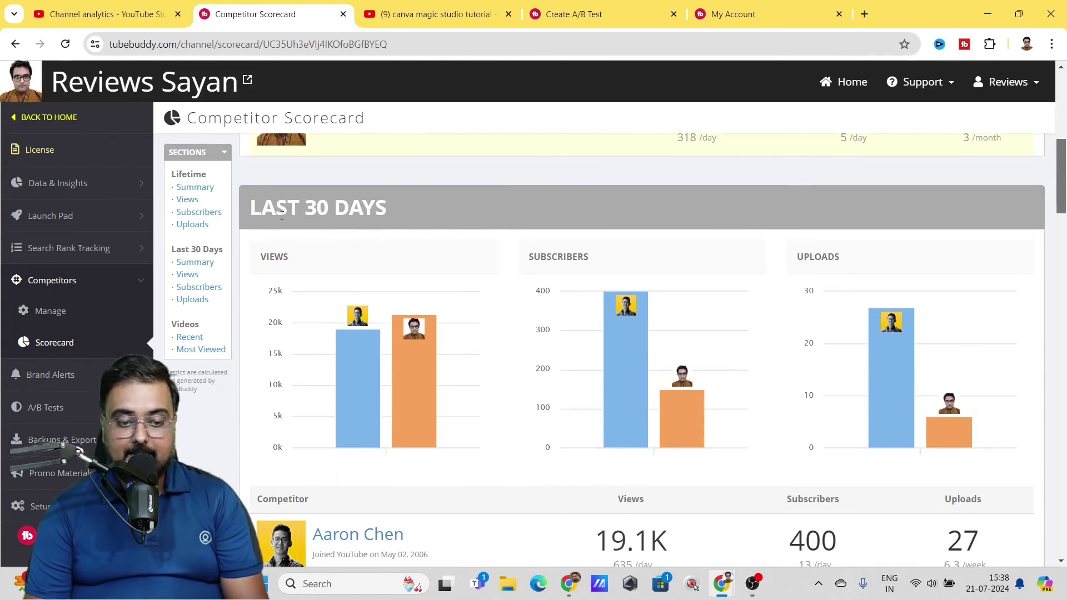
{"action": "mouse_move", "coordinate": [434, 347]}
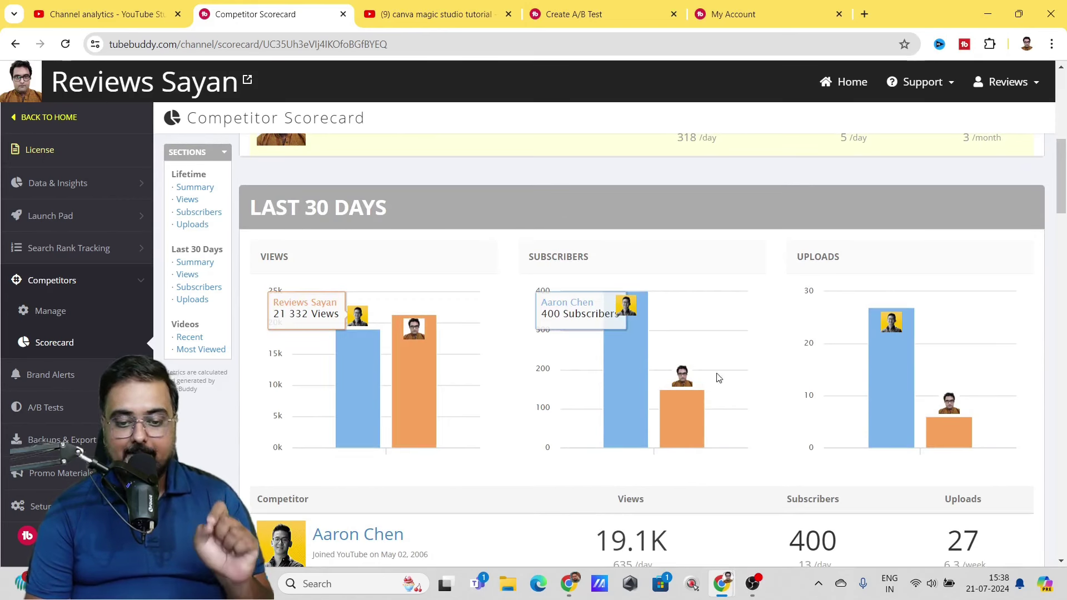
{"action": "mouse_move", "coordinate": [703, 407]}
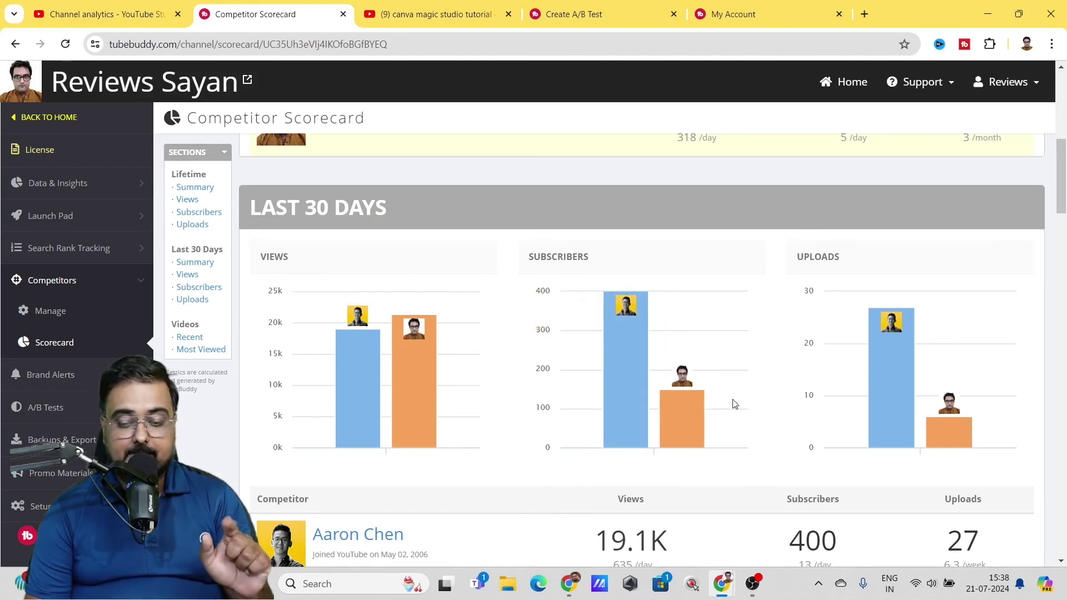
{"action": "mouse_move", "coordinate": [914, 358]}
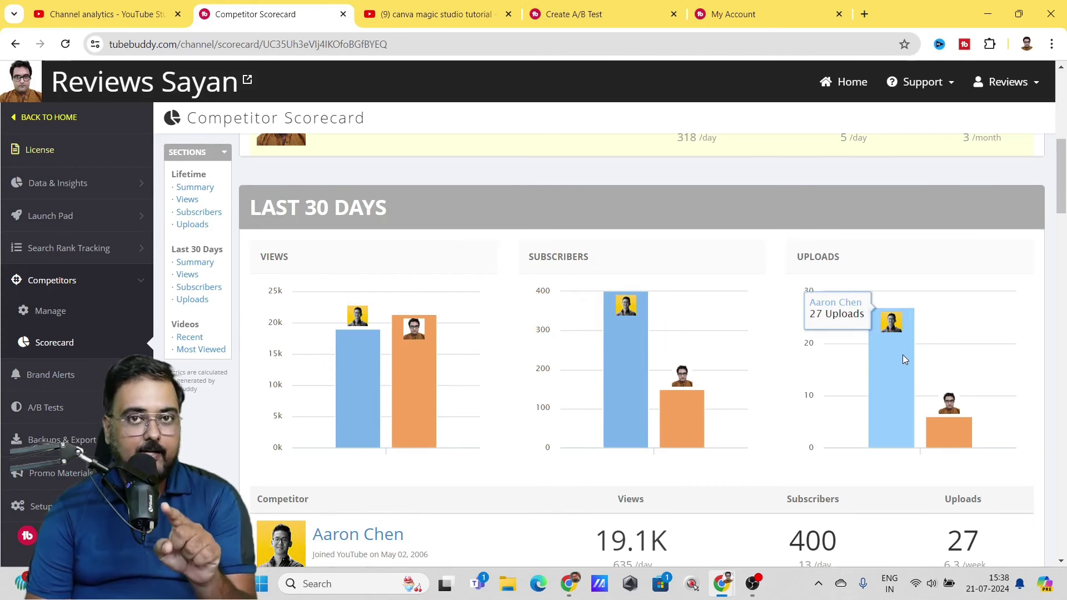
{"action": "mouse_move", "coordinate": [964, 442]}
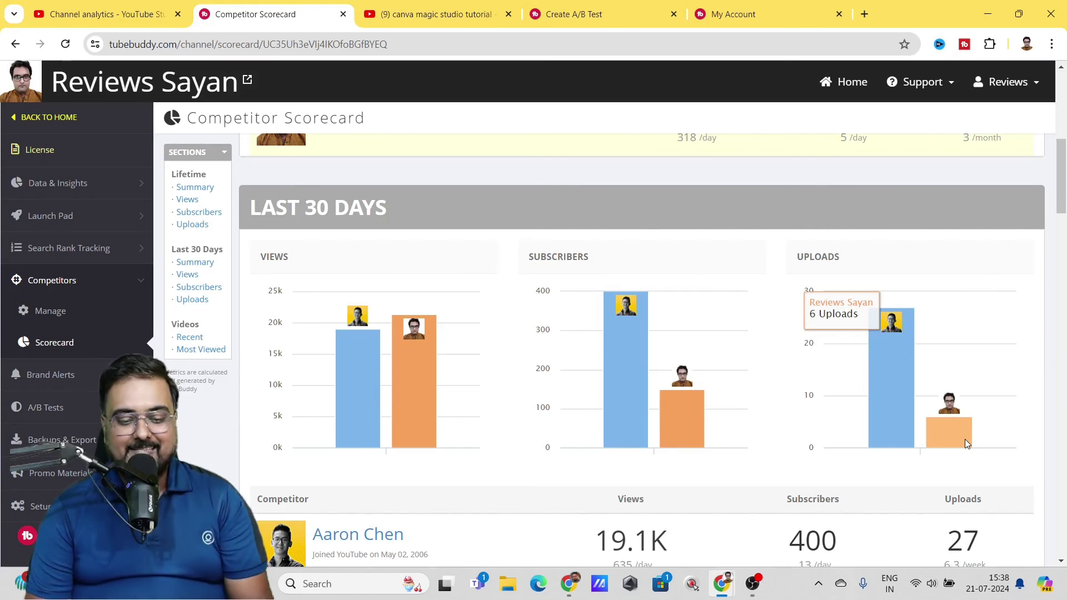
{"action": "mouse_move", "coordinate": [641, 371]}
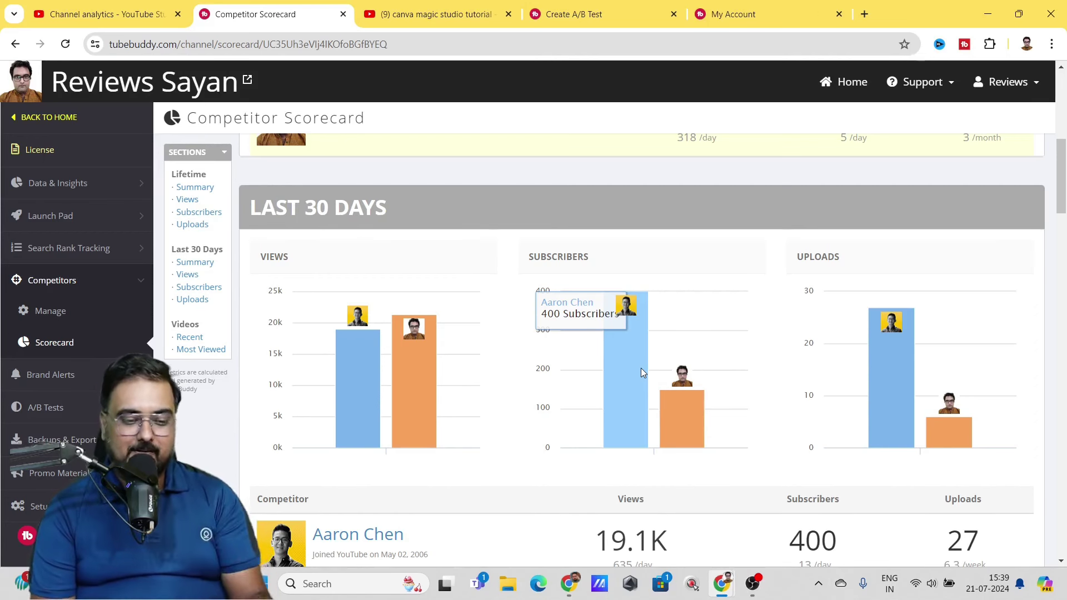
- View the channel's Brand Alerts and bring up the setup page for creating an A/B test
{"action": "left_click", "coordinate": [56, 384]}
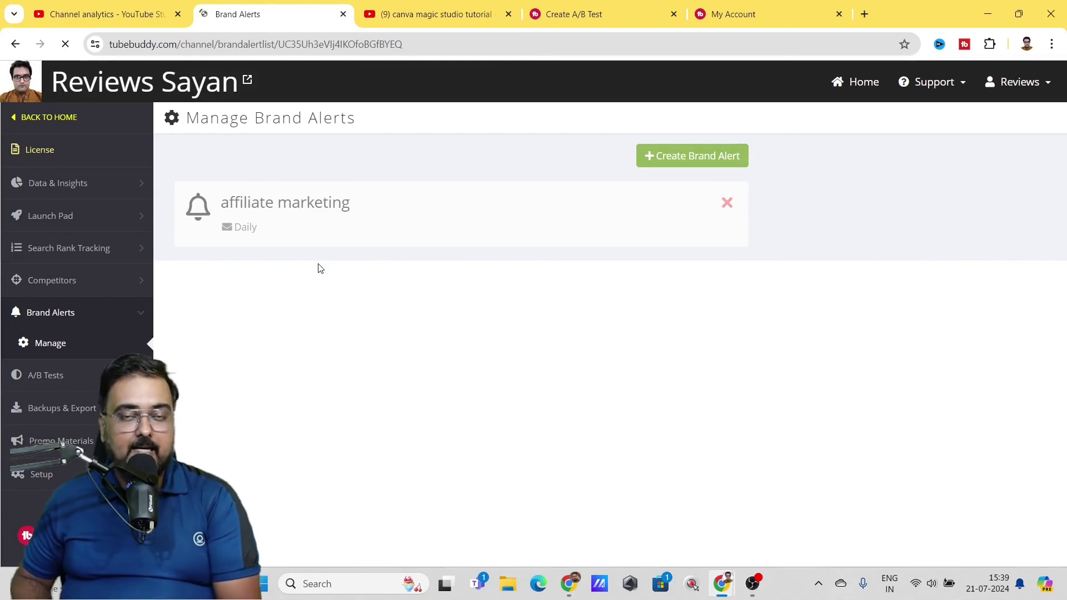
{"action": "left_click", "coordinate": [62, 379]}
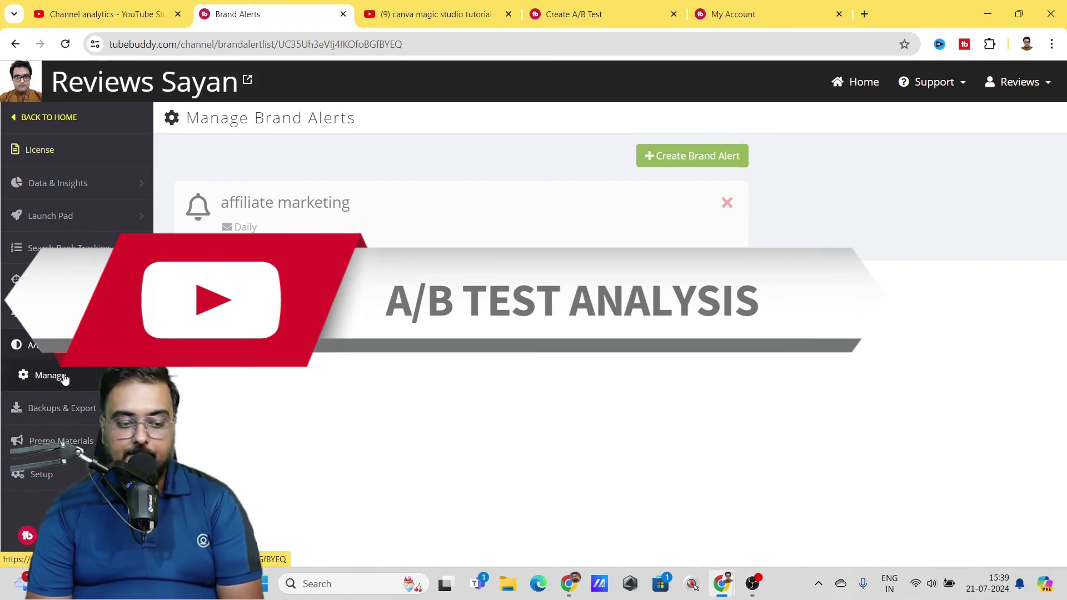
{"action": "left_click", "coordinate": [64, 378]}
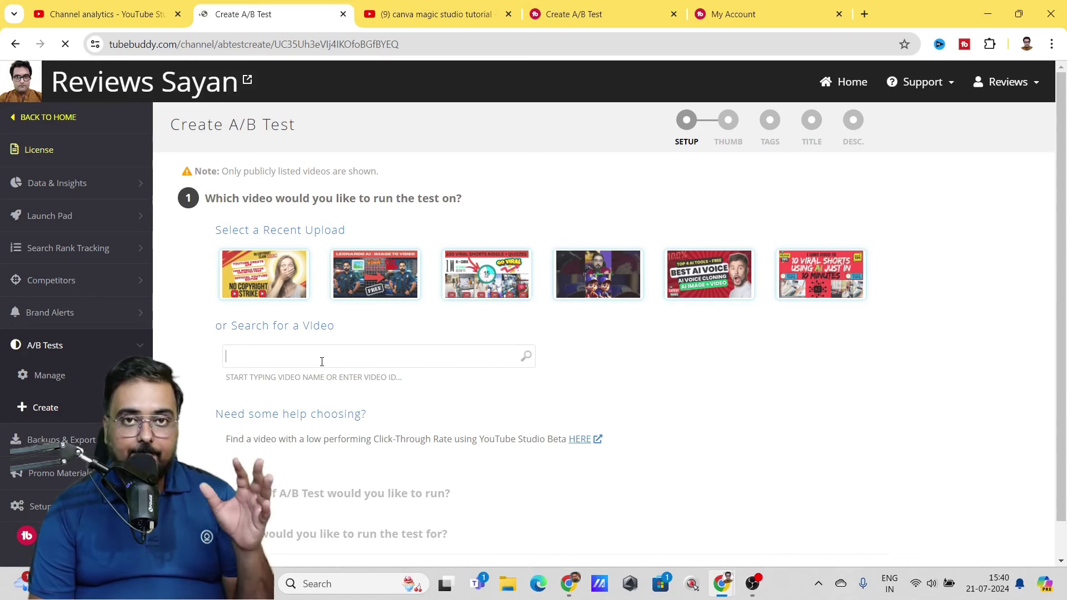
- Open the channel's 90-day click-through-rate report in YouTube Studio and look for a low-performing video to test
{"action": "left_click", "coordinate": [577, 442]}
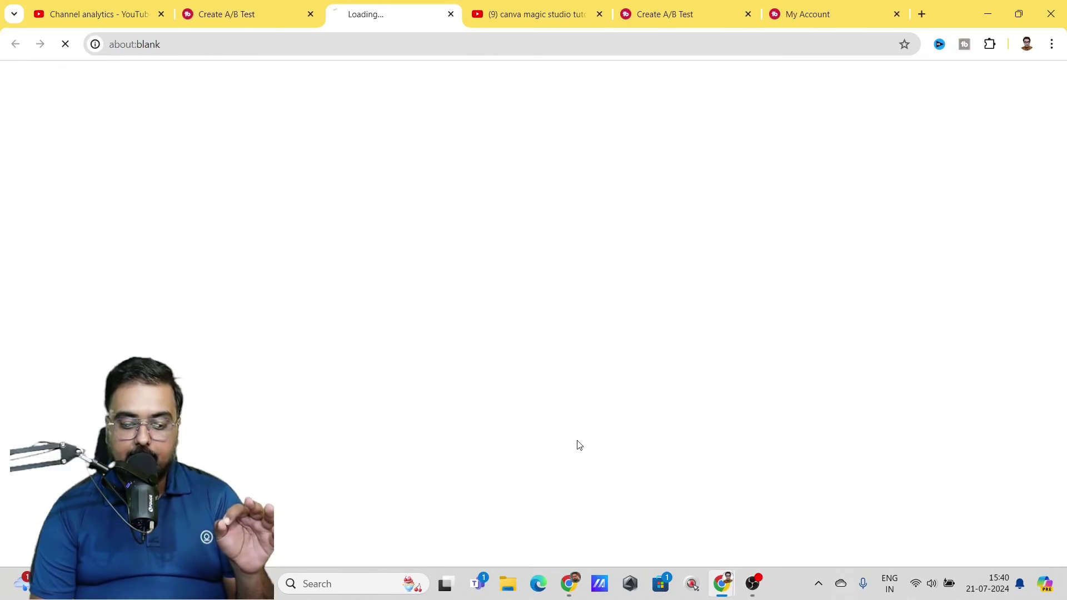
{"action": "left_click_drag", "start_coordinate": [1063, 255], "coordinate": [1064, 289]}
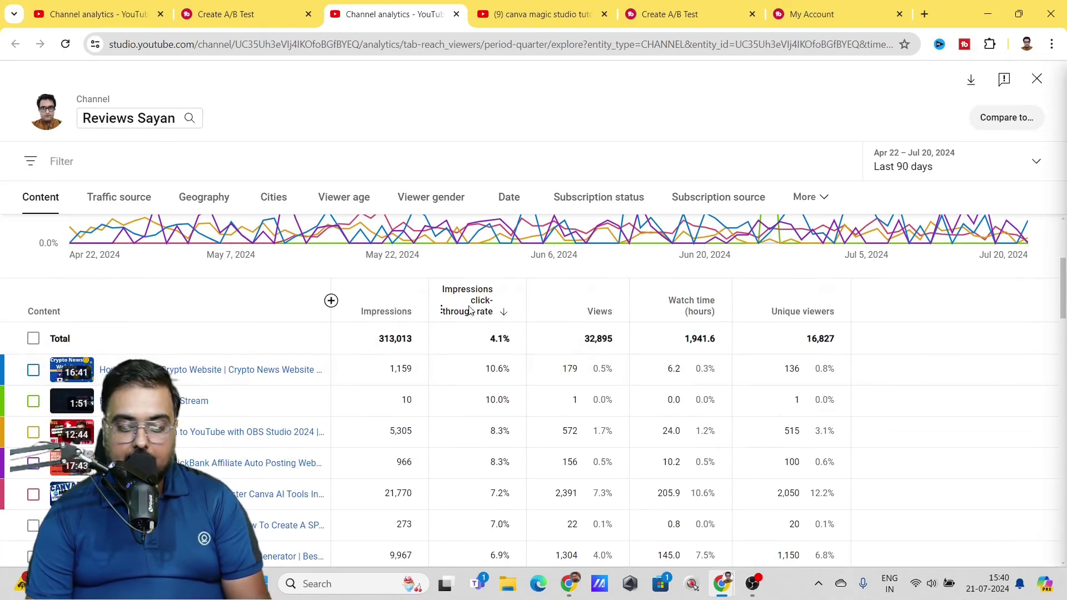
{"action": "mouse_move", "coordinate": [470, 310]}
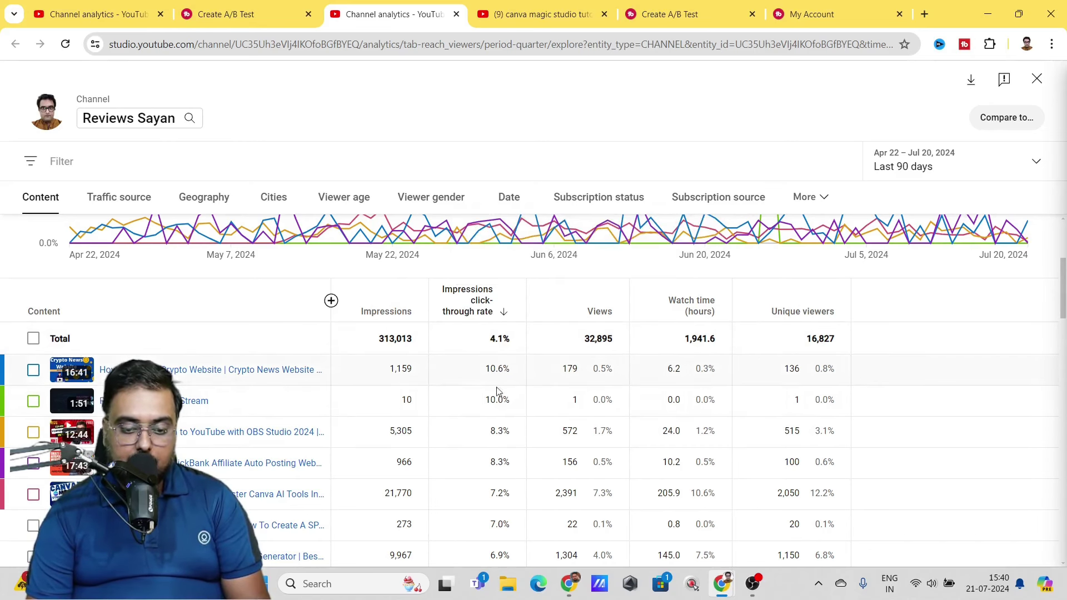
{"action": "left_click_drag", "start_coordinate": [1063, 294], "coordinate": [1063, 550]}
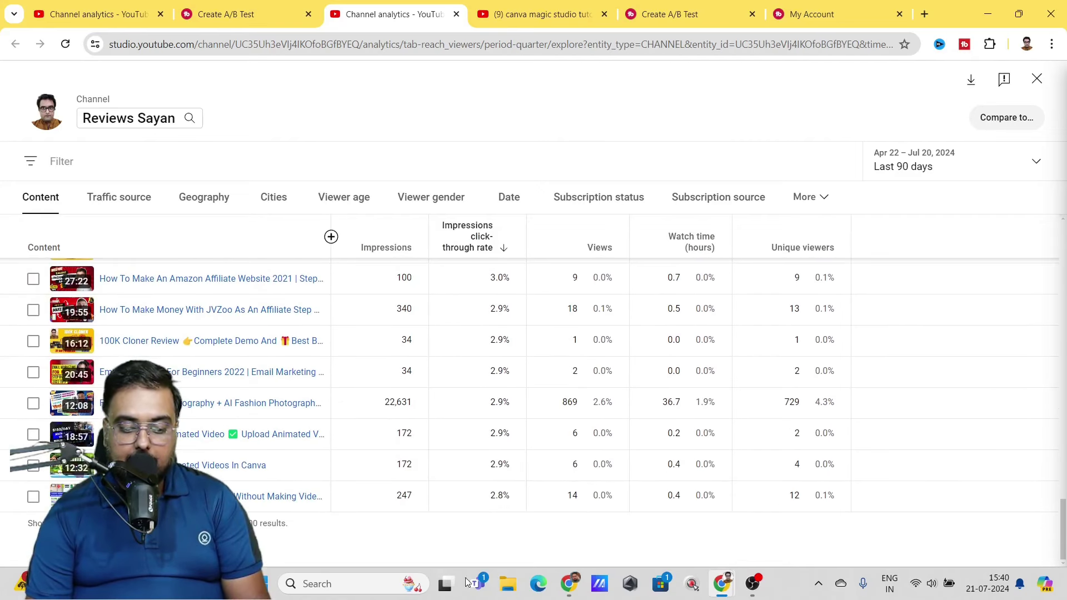
{"action": "mouse_move", "coordinate": [325, 502]}
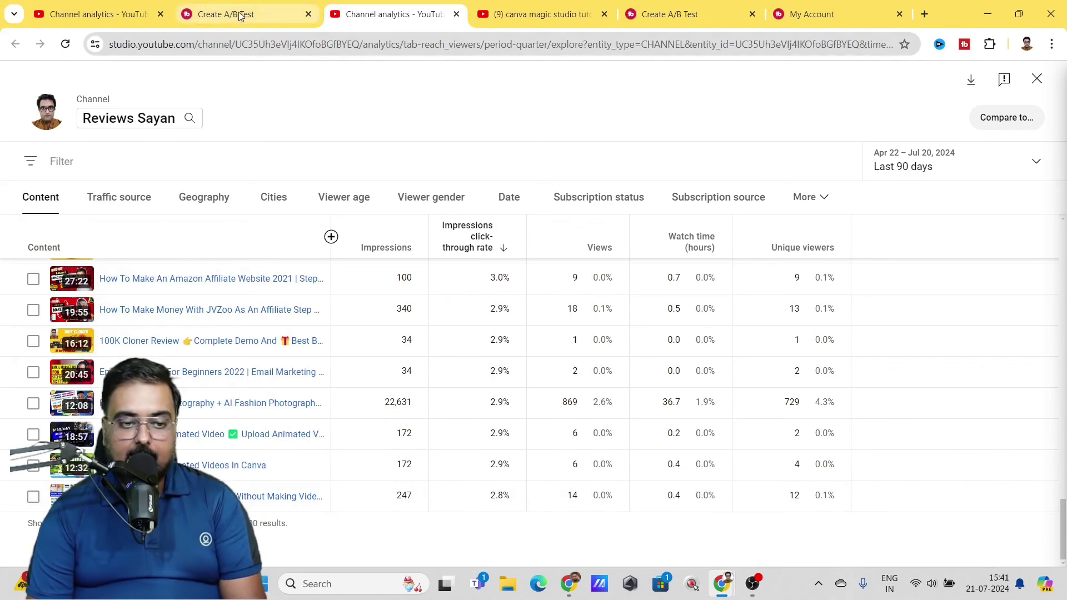
{"action": "mouse_move", "coordinate": [277, 503]}
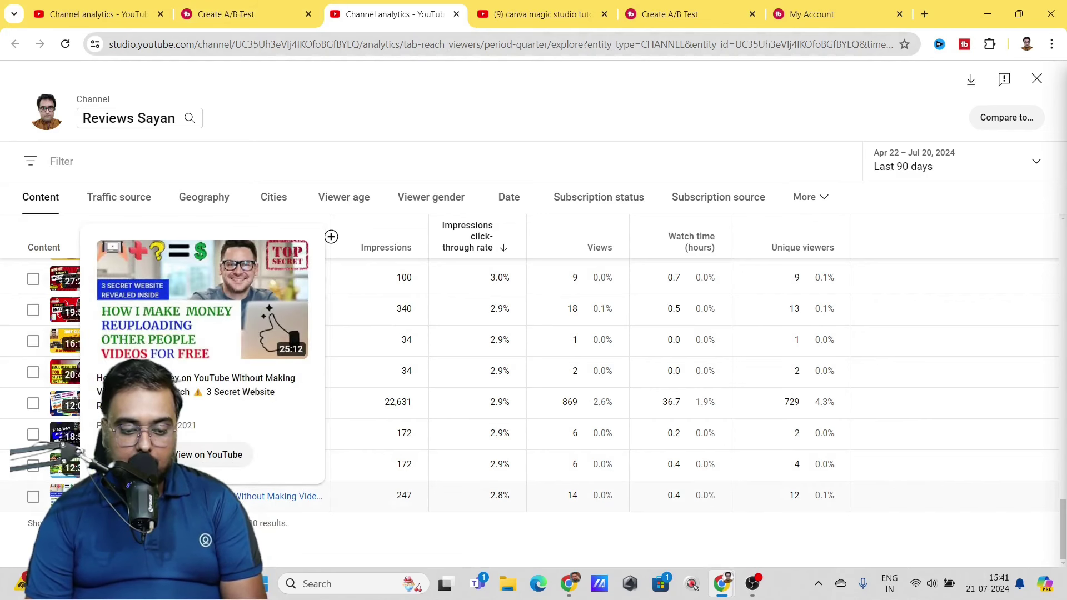
- Return to the TubeBuddy A/B test setup and choose the video "How to Make Money on YouTube Without Making Videos" for the test
{"action": "left_click", "coordinate": [225, 14]}
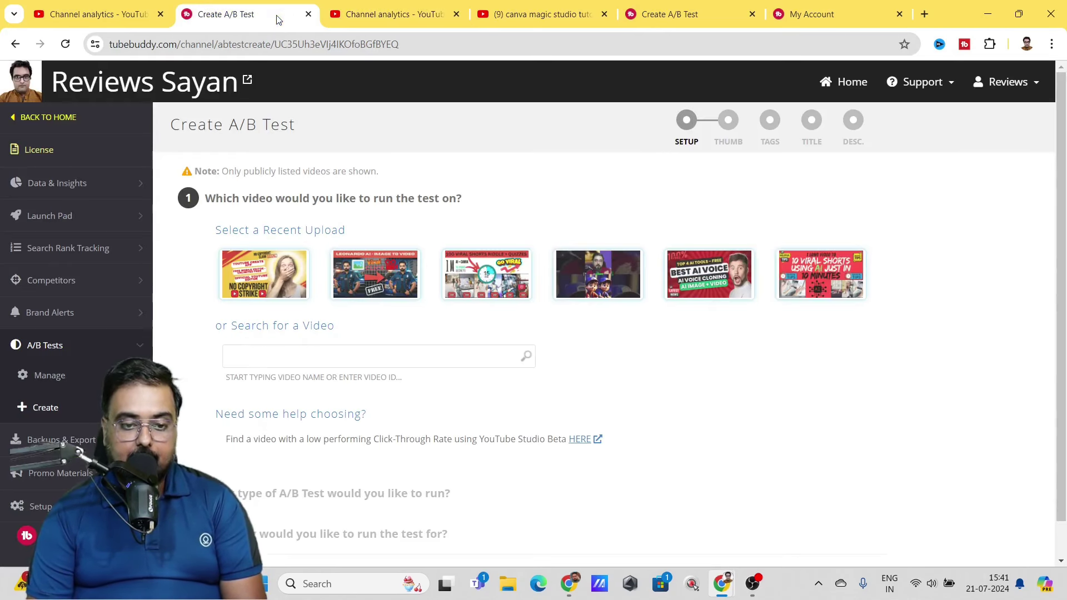
{"action": "left_click", "coordinate": [298, 350]}
{"action": "type", "text": "how to make money on youtube without"}
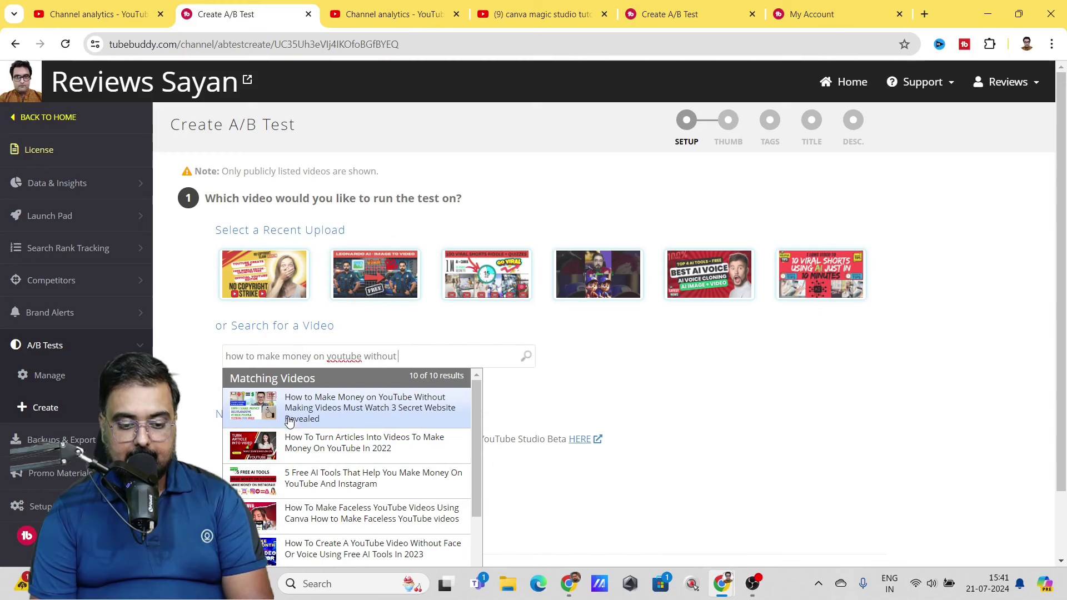
{"action": "left_click", "coordinate": [343, 418]}
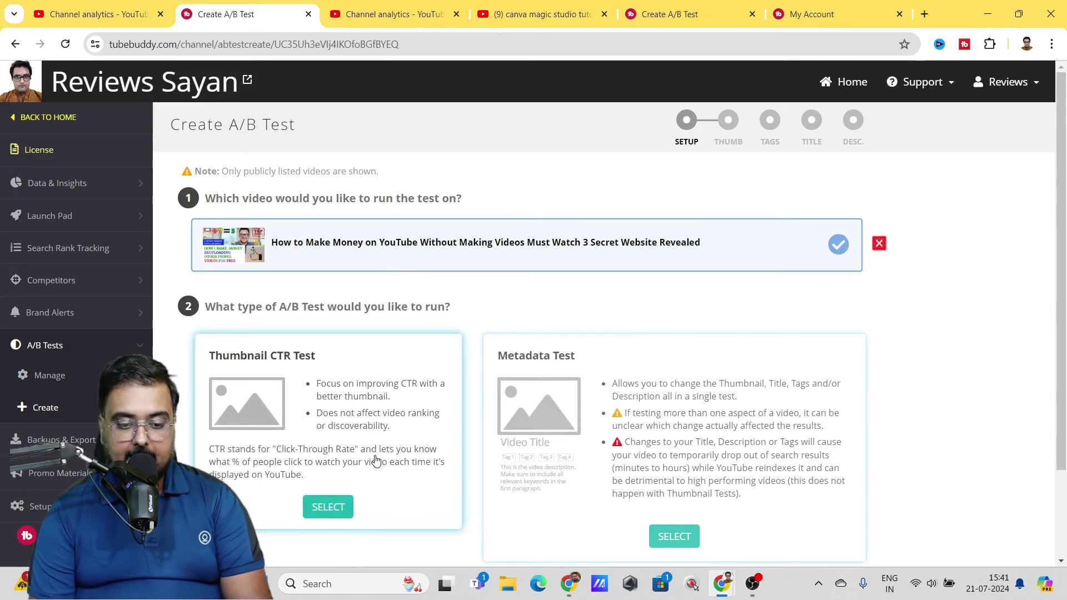
- Choose a Thumbnail CTR Test that runs for 14 days and starts as soon as possible at midnight Pacific Time
{"action": "left_click", "coordinate": [375, 460]}
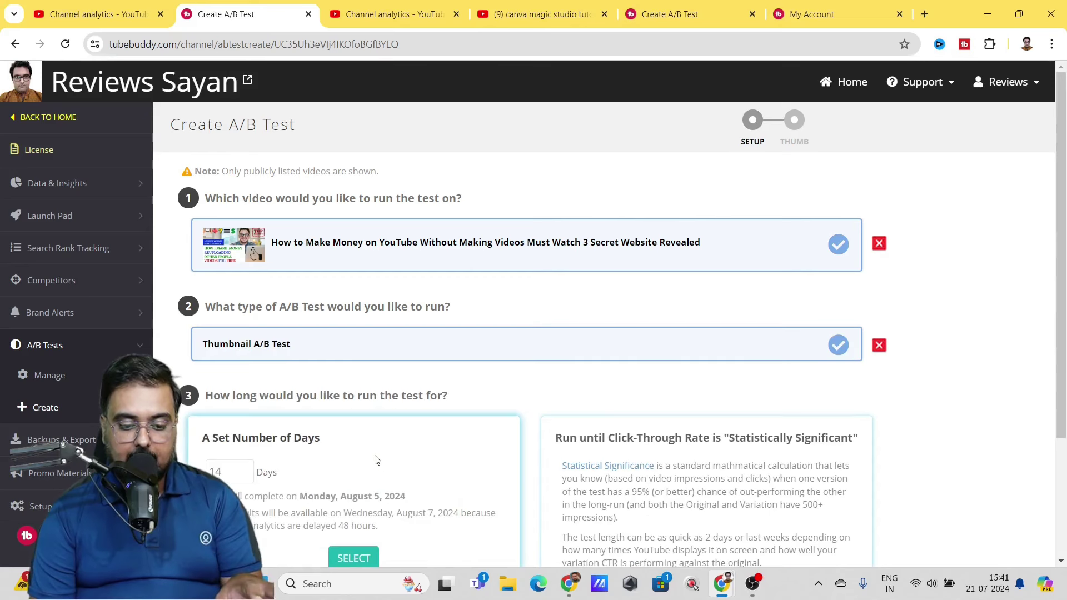
{"action": "scroll", "coordinate": [197, 309], "scroll_direction": "down", "scroll_amount": 3}
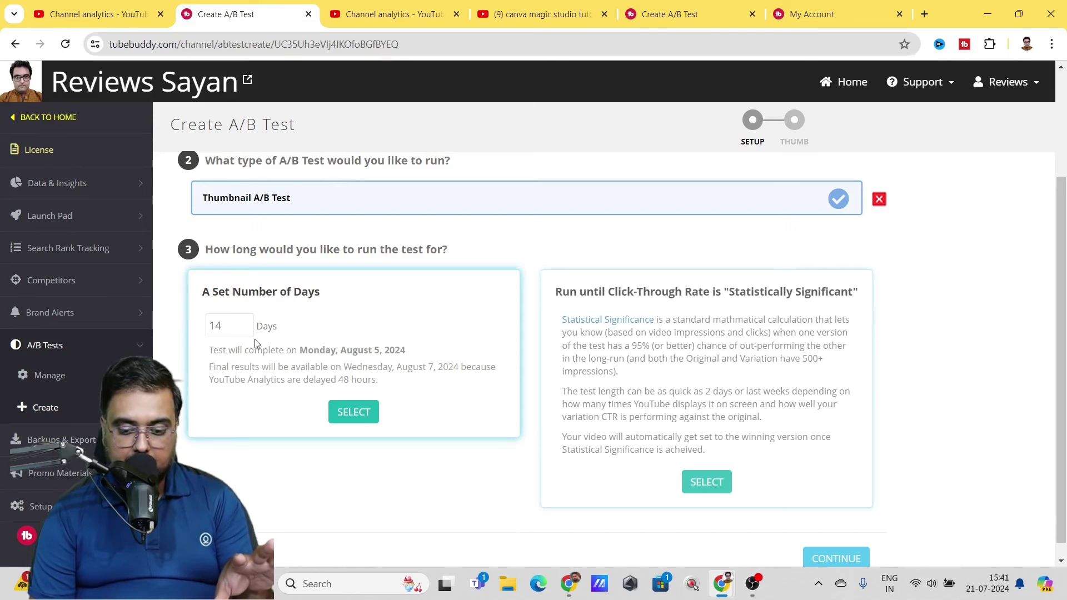
{"action": "left_click", "coordinate": [350, 491]}
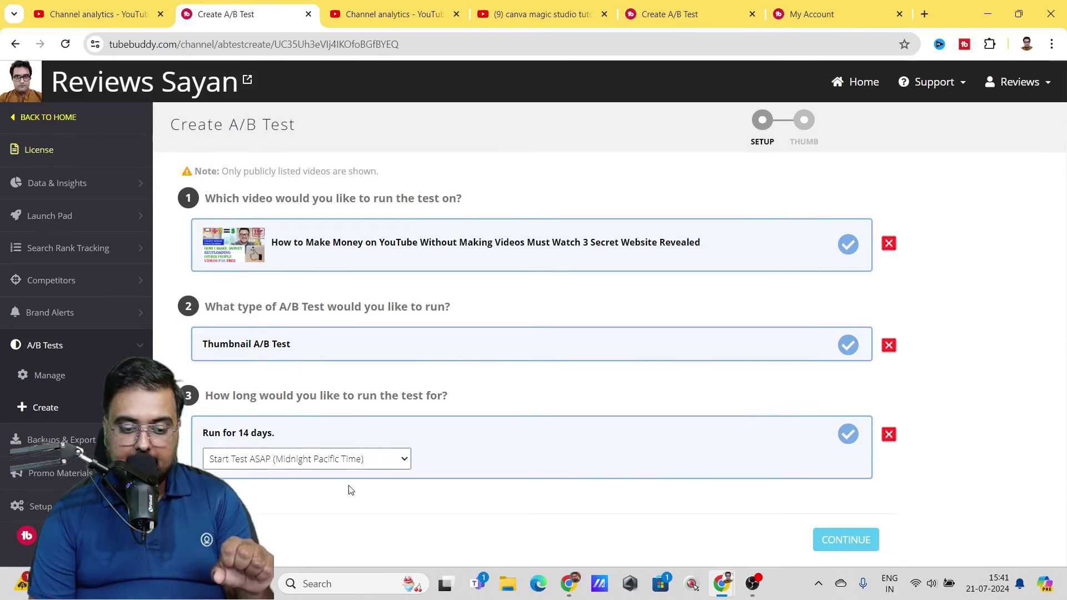
{"action": "left_click", "coordinate": [404, 460]}
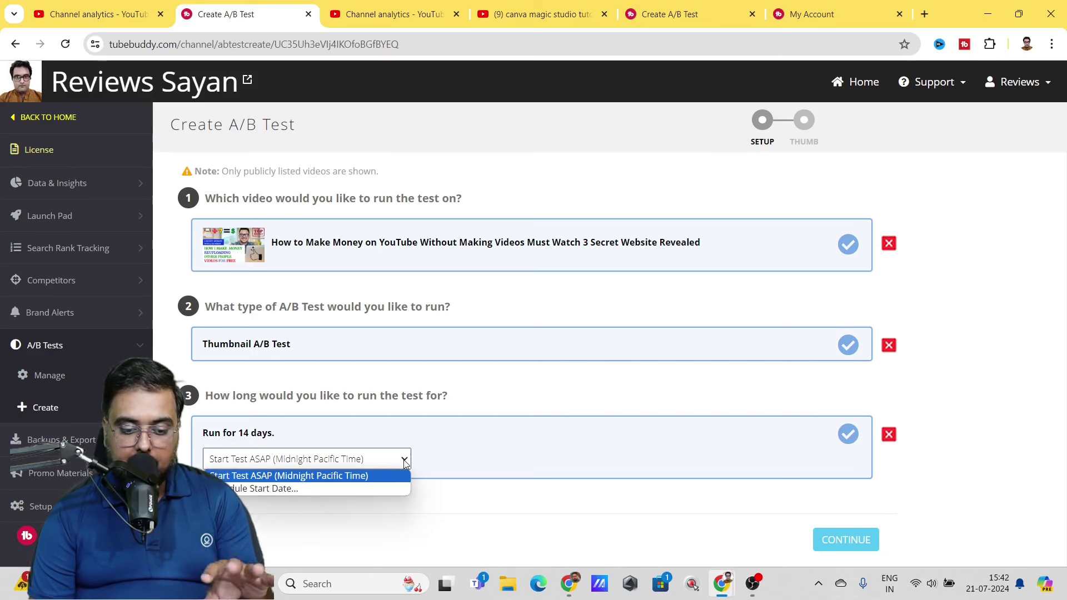
{"action": "left_click", "coordinate": [466, 457]}
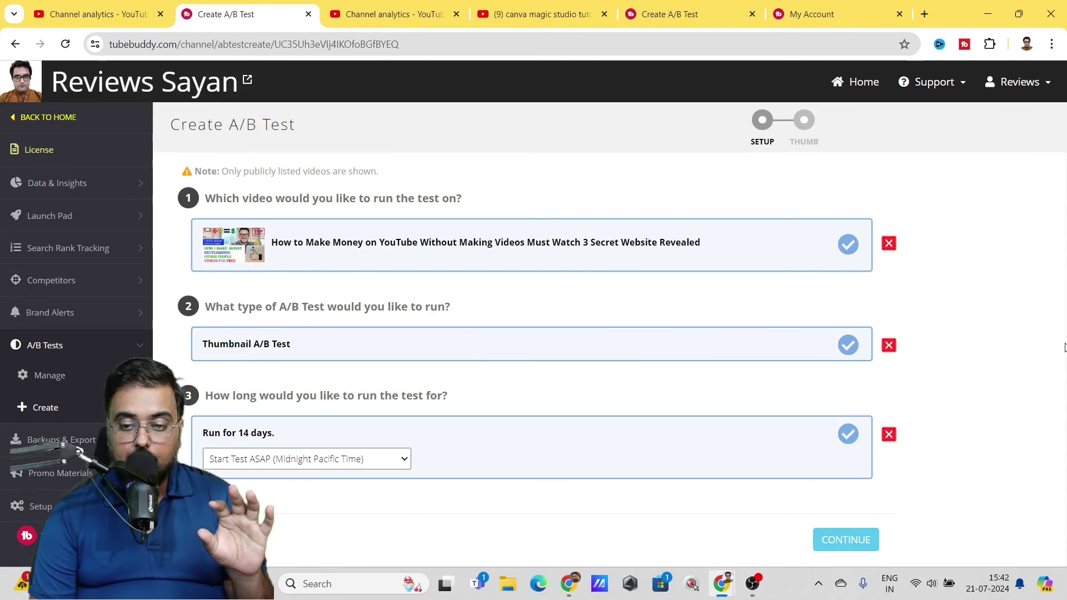
- Add the "Secrets to Earning on YouTube Without Recording Videos!" image as the test thumbnail and start the A/B test
{"action": "left_click_drag", "start_coordinate": [1064, 347], "coordinate": [1064, 333]}
{"action": "left_click", "coordinate": [605, 305]}
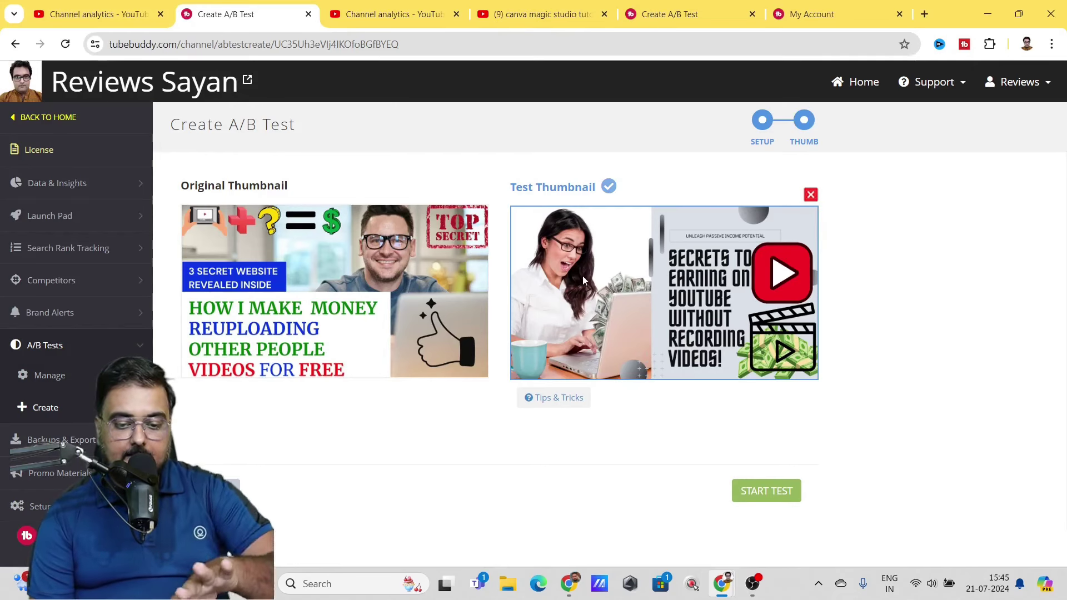
{"action": "left_click", "coordinate": [745, 493]}
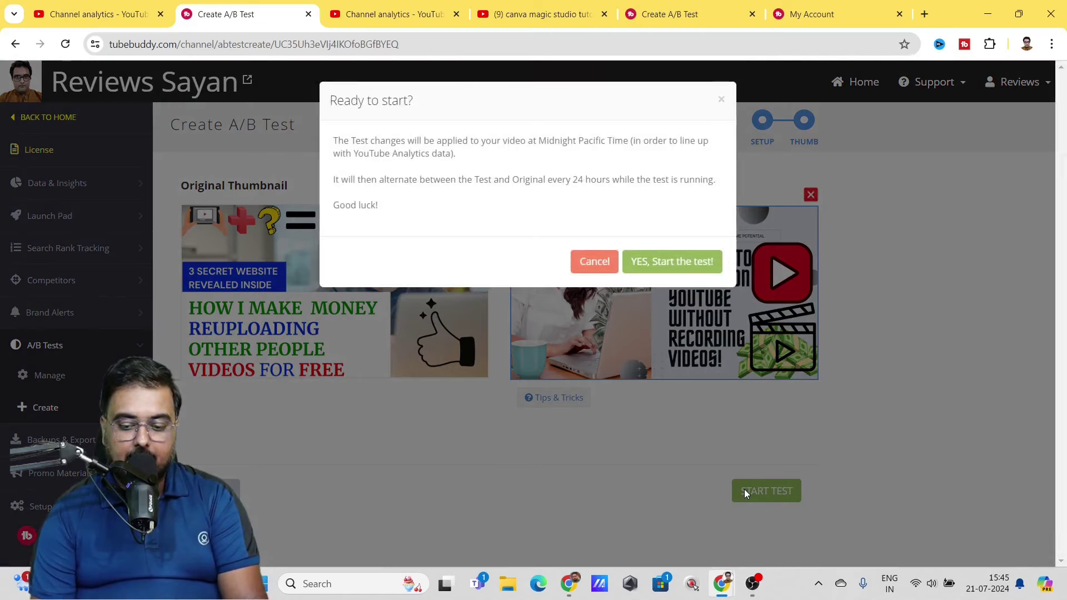
{"action": "left_click", "coordinate": [671, 261]}
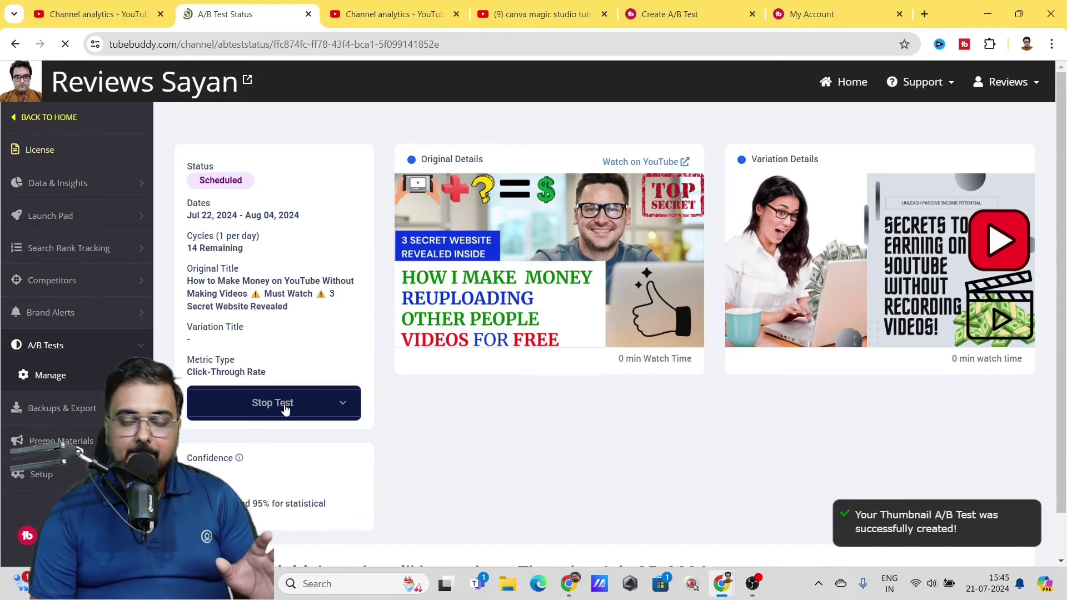
- Review the new test's status and initial results date, and bring up the list of managed A/B tests
{"action": "scroll", "coordinate": [1063, 313], "scroll_direction": "down", "scroll_amount": 1}
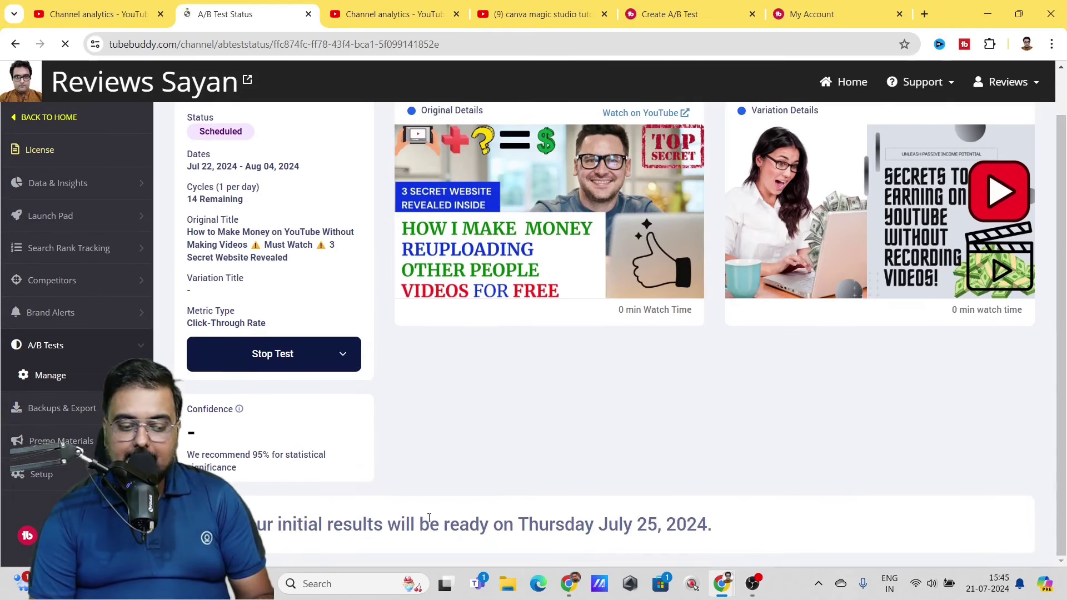
{"action": "left_click_drag", "start_coordinate": [555, 525], "coordinate": [725, 538]}
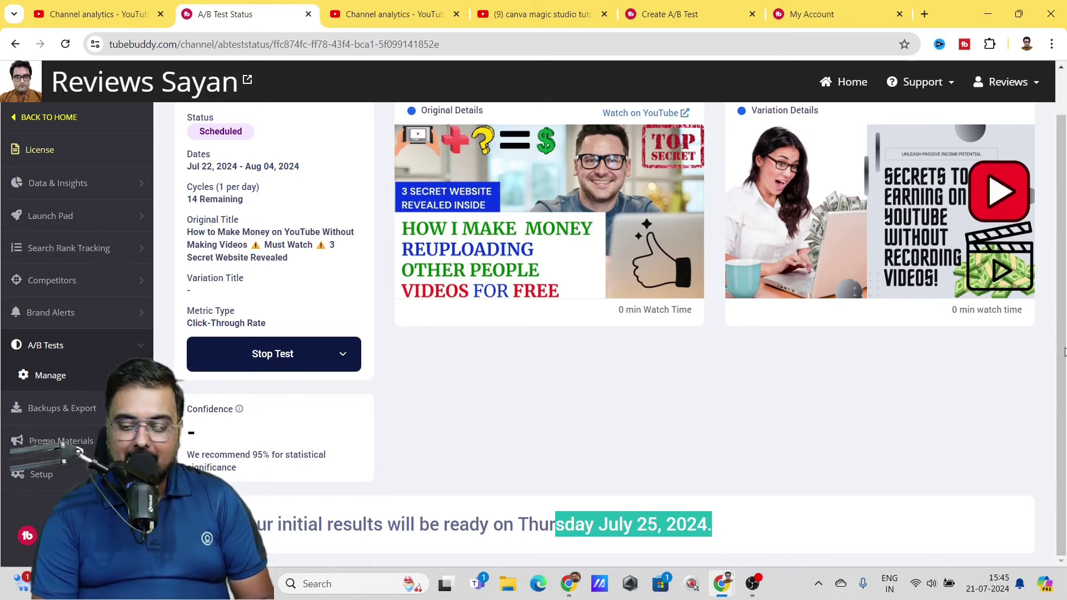
{"action": "scroll", "coordinate": [1064, 266], "scroll_direction": "up", "scroll_amount": 1}
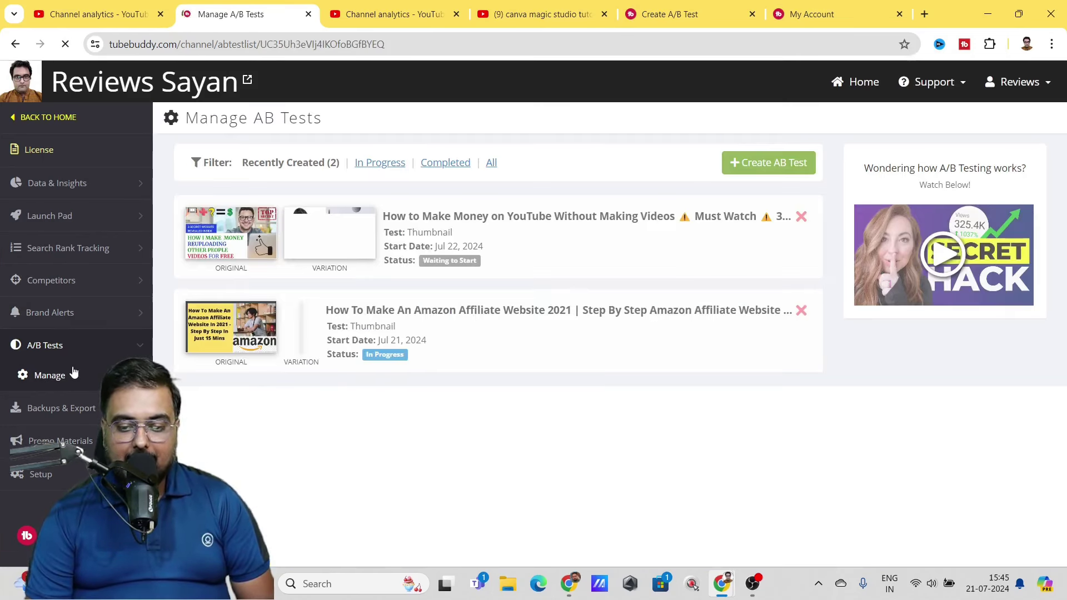
- Begin another A/B test on the "Epic Video AI - EVA" short as a Metadata Test and review the duration options
{"action": "left_click", "coordinate": [748, 169]}
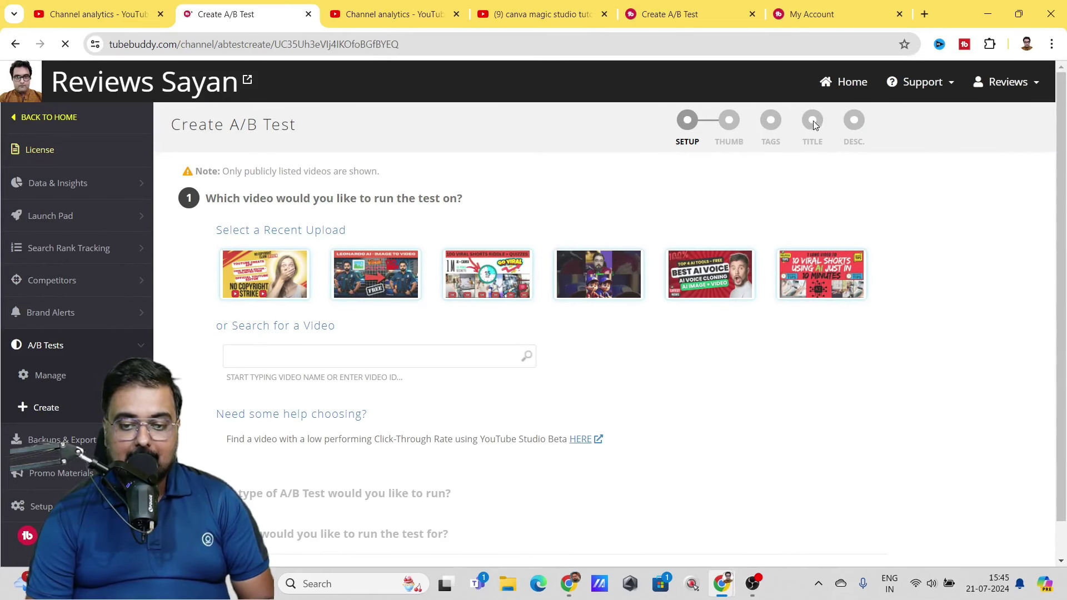
{"action": "scroll", "coordinate": [387, 268], "scroll_direction": "down", "scroll_amount": 1}
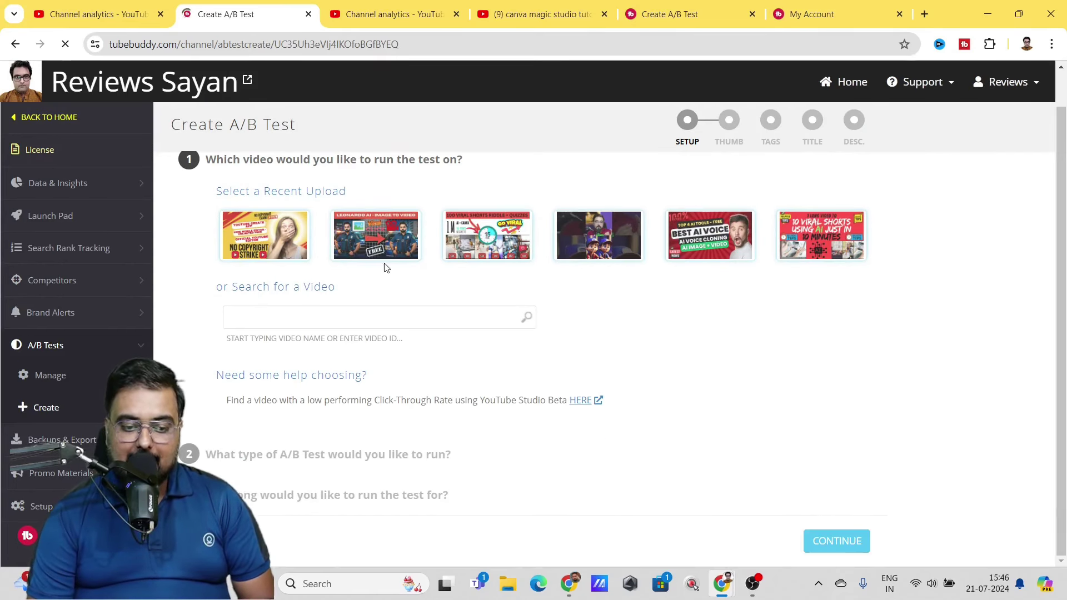
{"action": "left_click", "coordinate": [600, 249]}
{"action": "scroll", "coordinate": [1055, 353], "scroll_direction": "down", "scroll_amount": 2}
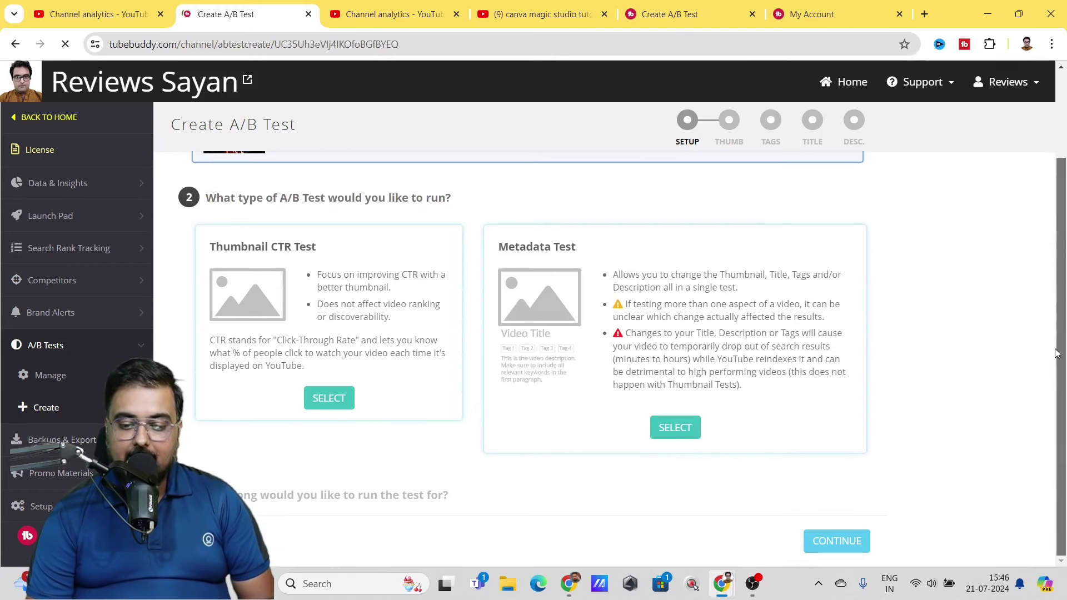
{"action": "left_click", "coordinate": [675, 427]}
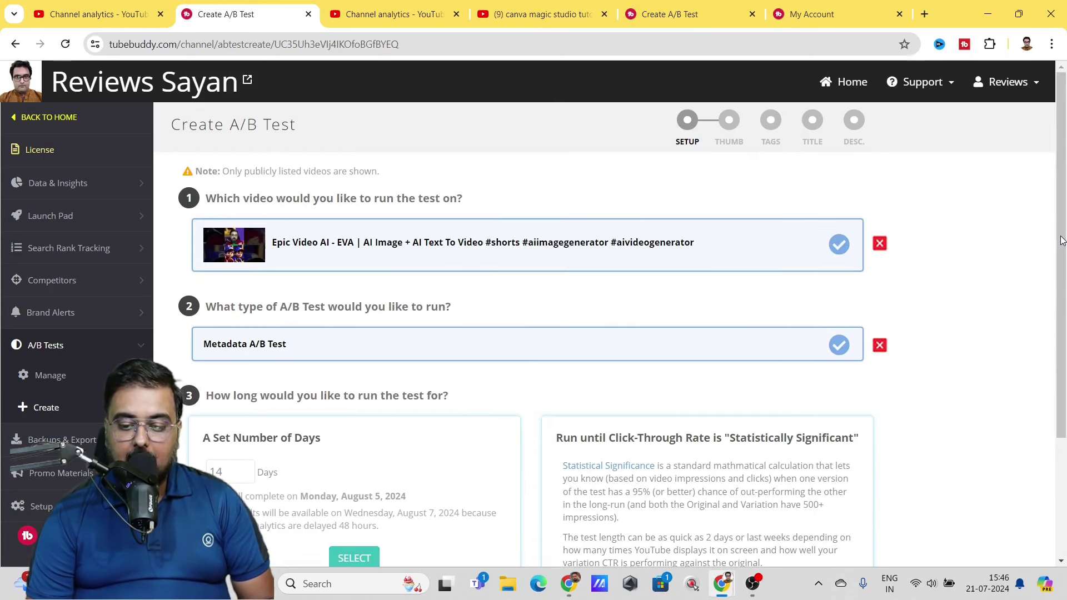
{"action": "scroll", "coordinate": [1062, 240], "scroll_direction": "down", "scroll_amount": 3}
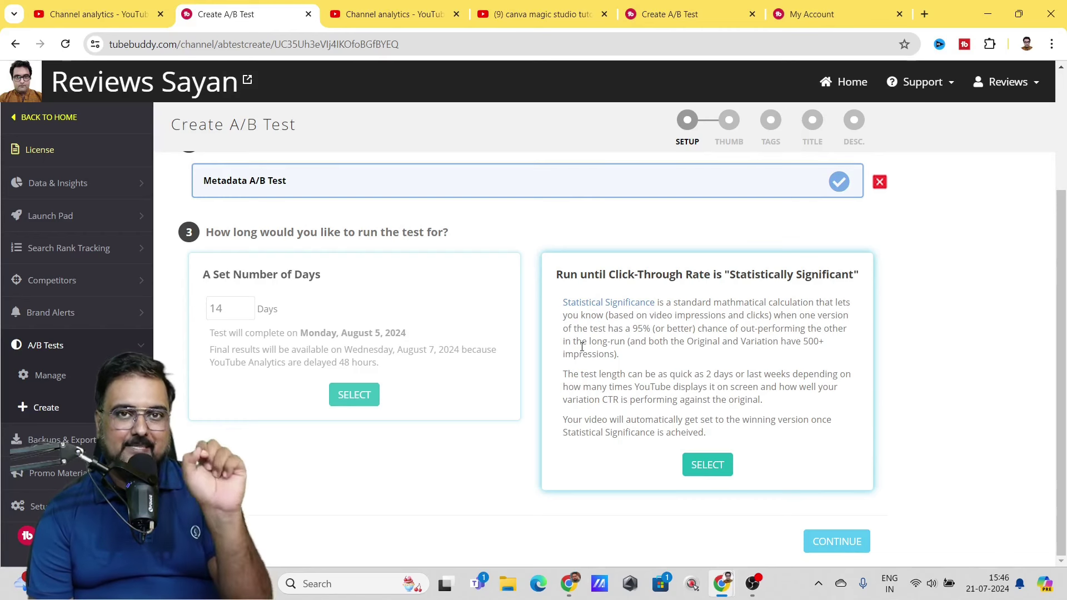
- View the channel's Promo Materials, including the permanent links and the most recent upload's promo section
{"action": "left_click", "coordinate": [50, 441]}
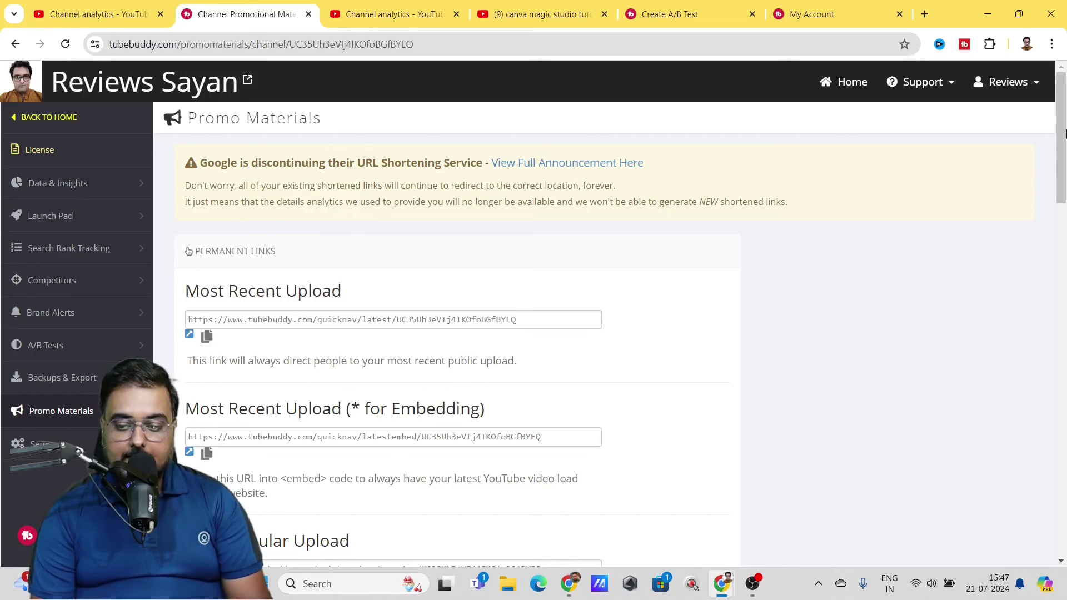
{"action": "scroll", "coordinate": [284, 126], "scroll_direction": "down", "scroll_amount": 8}
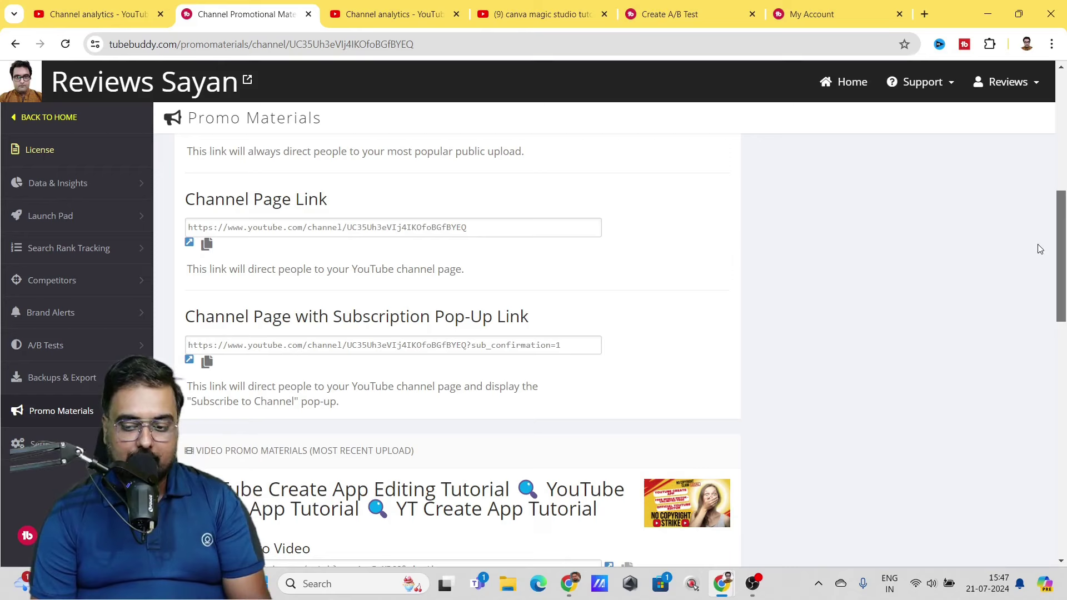
{"action": "left_click_drag", "start_coordinate": [1062, 250], "coordinate": [1057, 104]}
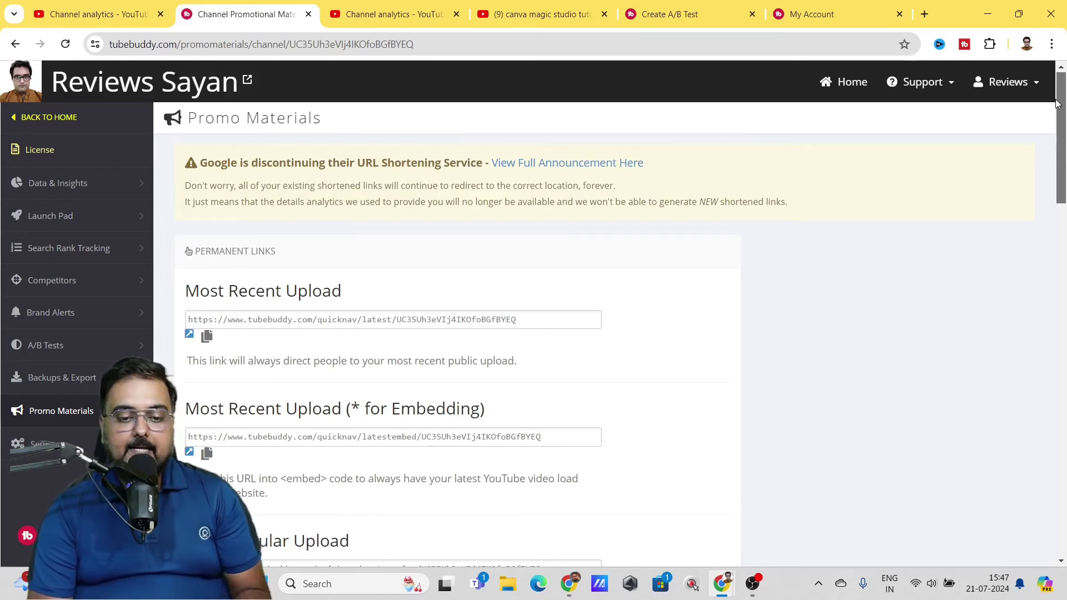